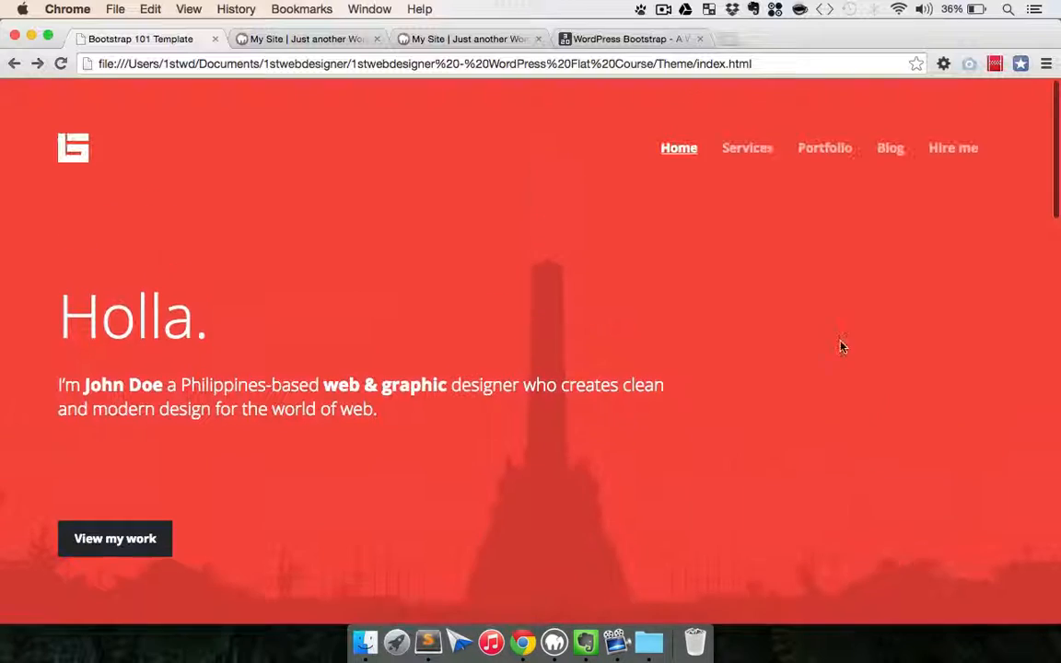
Step: Review the static template's home page from the hero to the contact section, and look over its Services page
{"action": "scroll", "coordinate": [786, 371], "scroll_direction": "down", "scroll_amount": 10}
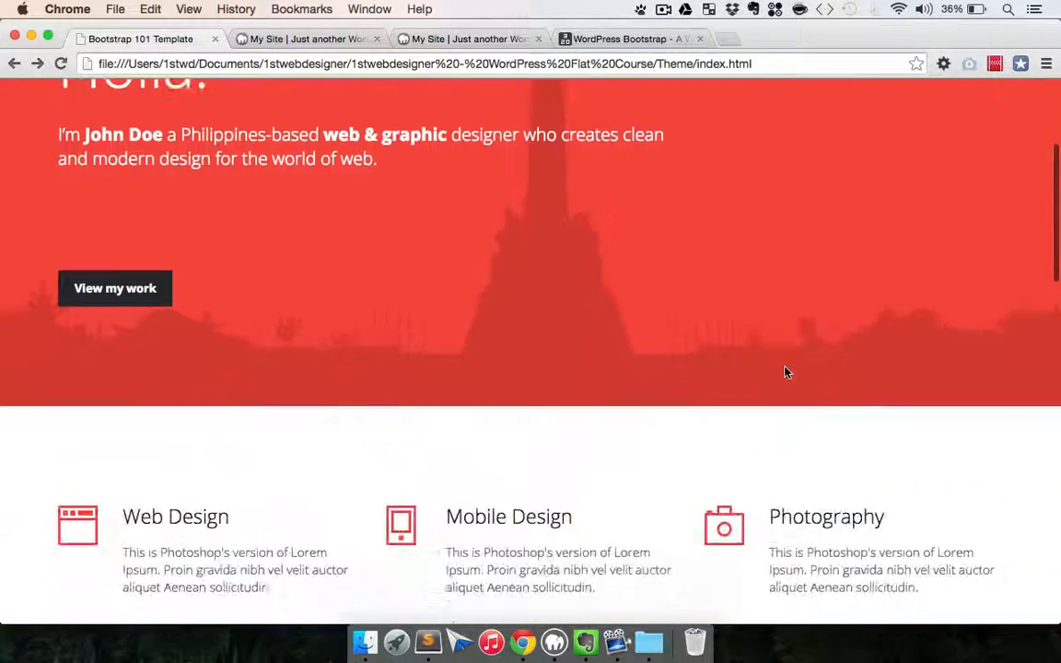
{"action": "scroll", "coordinate": [786, 371], "scroll_direction": "down", "scroll_amount": 8}
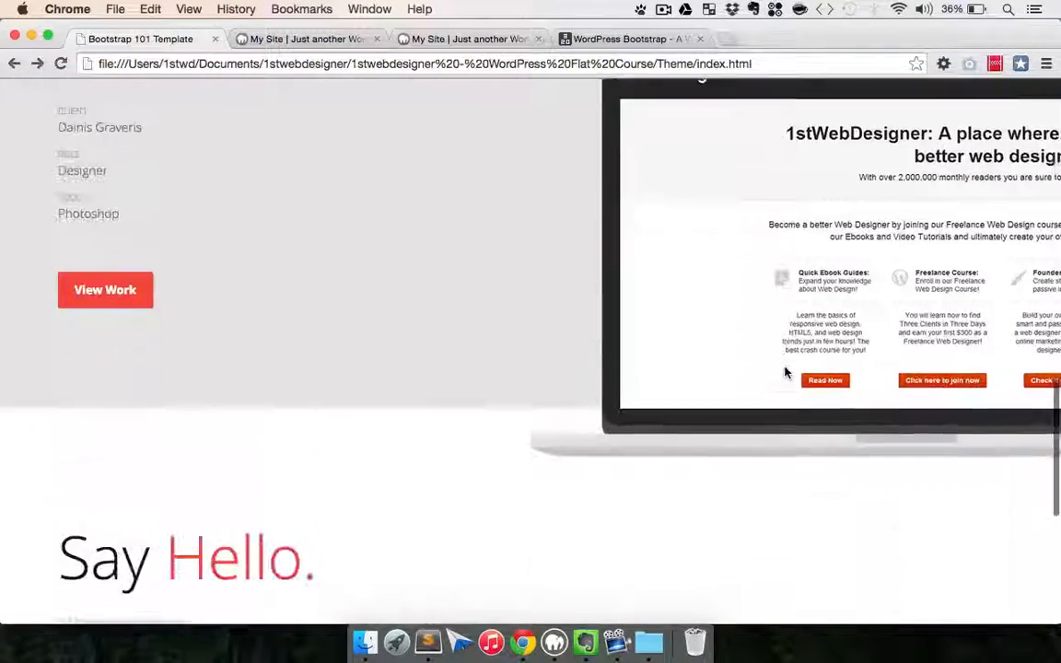
{"action": "scroll", "coordinate": [786, 371], "scroll_direction": "up", "scroll_amount": 20}
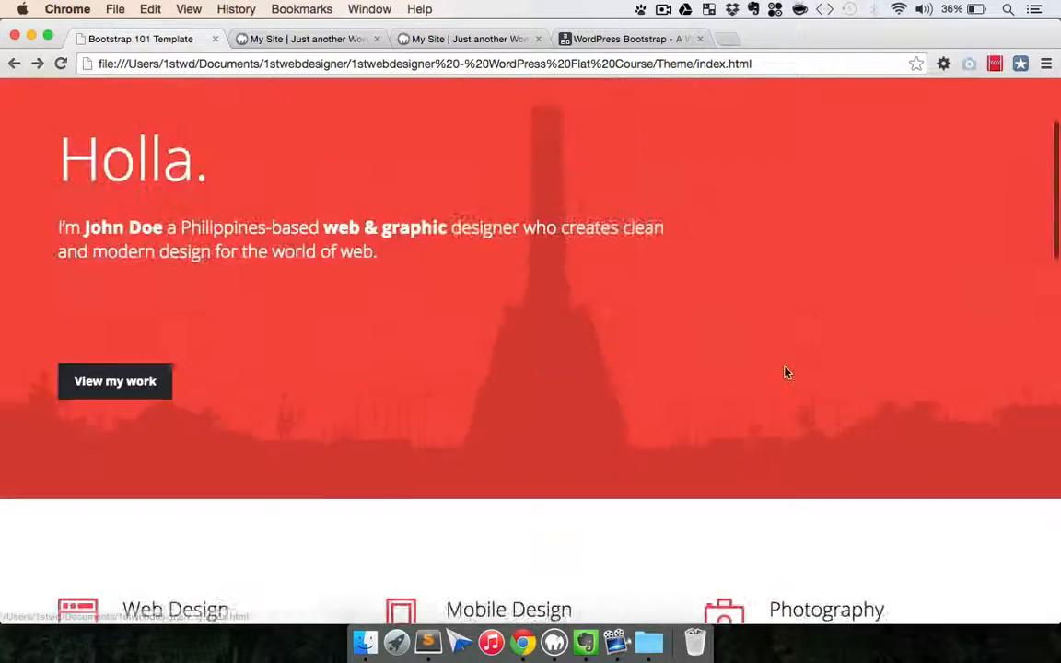
{"action": "left_click", "coordinate": [746, 146]}
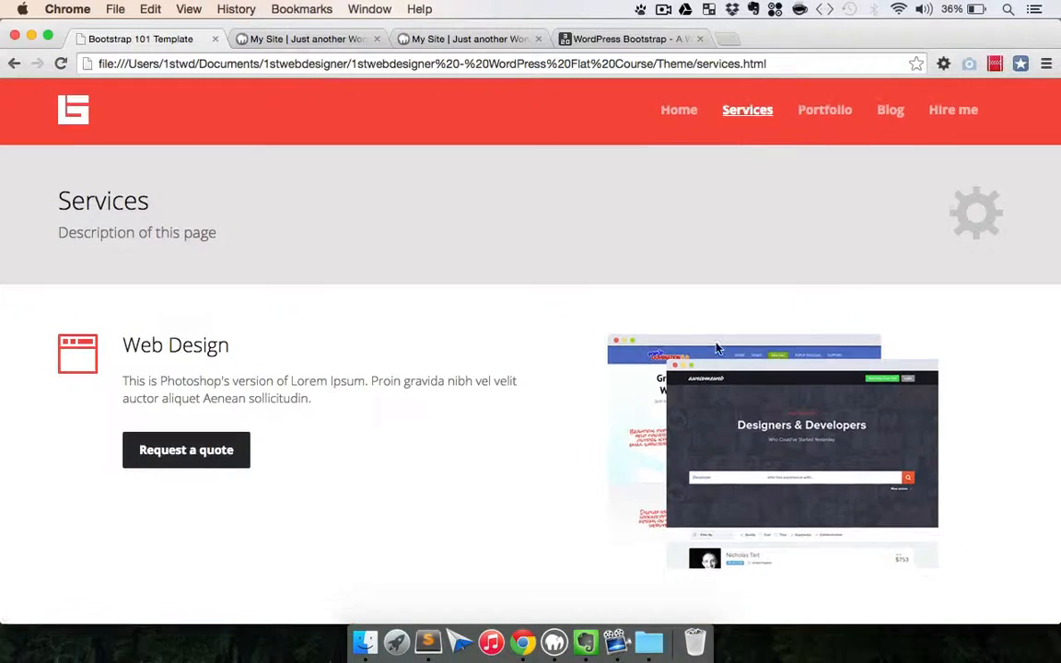
{"action": "scroll", "coordinate": [717, 348], "scroll_direction": "down", "scroll_amount": 5}
Step: View the static template's Portfolio page, try the Mobile filter, and examine the first portfolio item's detail page
{"action": "scroll", "coordinate": [715, 348], "scroll_direction": "up", "scroll_amount": 5}
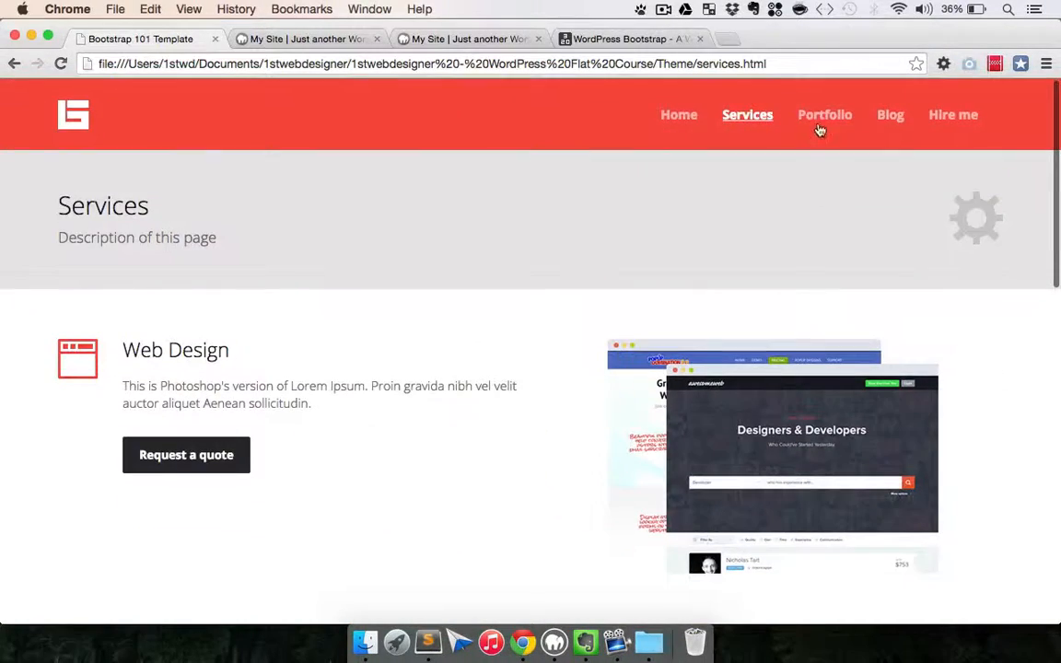
{"action": "left_click", "coordinate": [820, 128]}
{"action": "scroll", "coordinate": [730, 310], "scroll_direction": "down", "scroll_amount": 2}
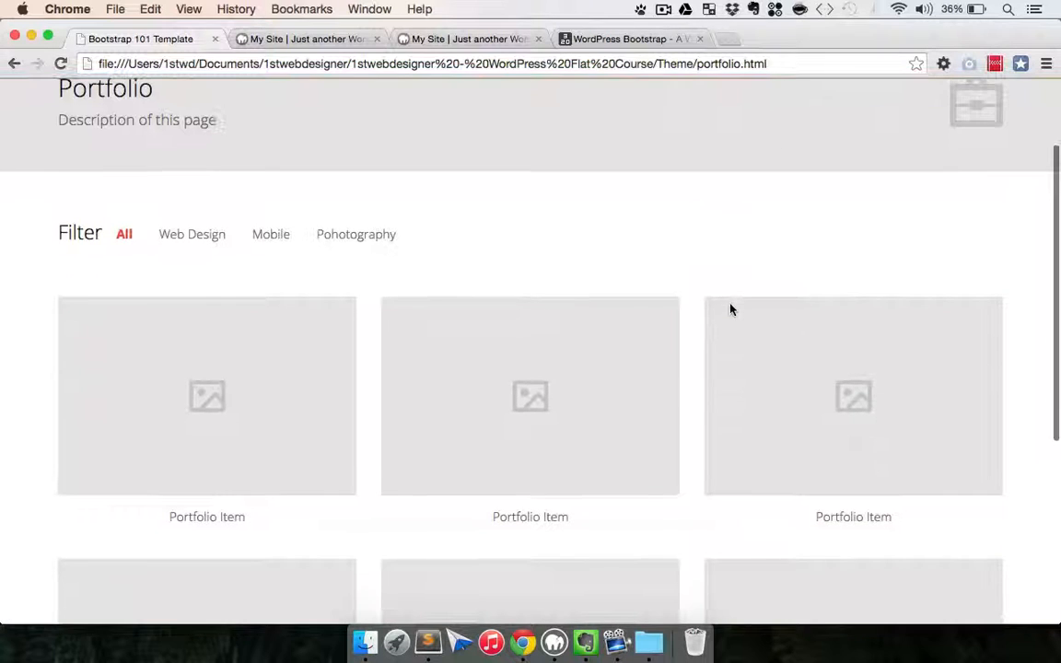
{"action": "left_click", "coordinate": [279, 239]}
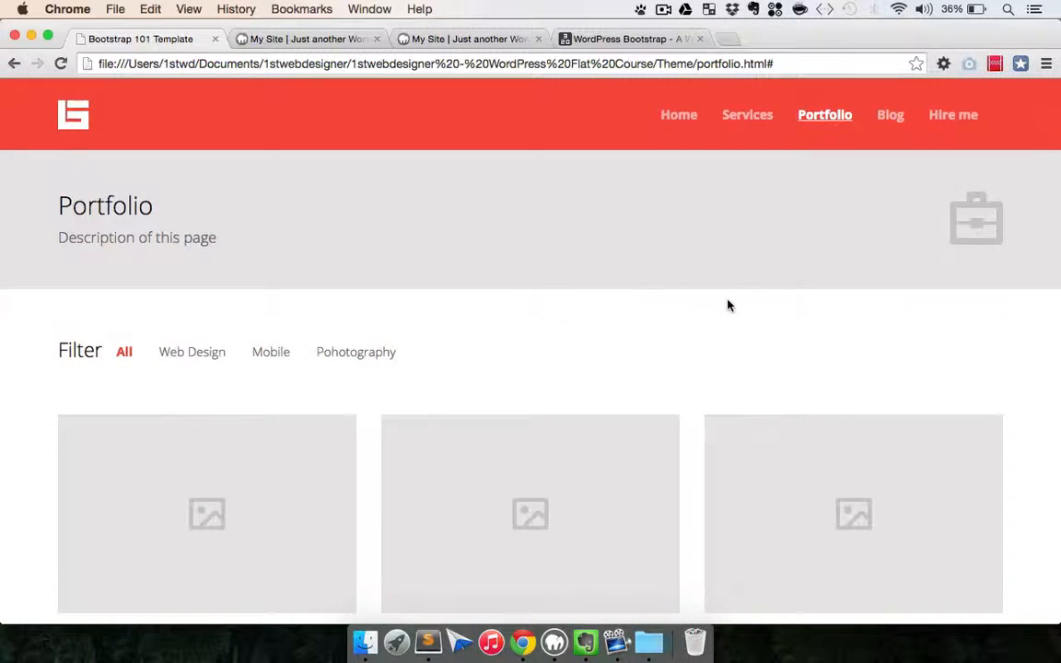
{"action": "scroll", "coordinate": [727, 304], "scroll_direction": "down", "scroll_amount": 2}
{"action": "left_click", "coordinate": [217, 403]}
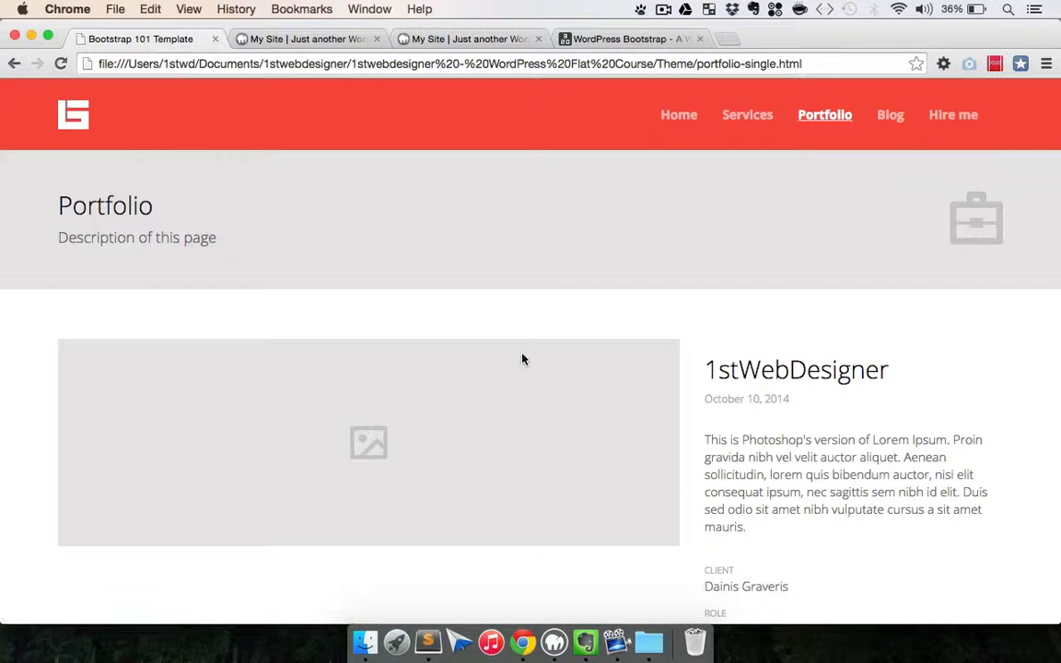
{"action": "scroll", "coordinate": [961, 383], "scroll_direction": "down", "scroll_amount": 5}
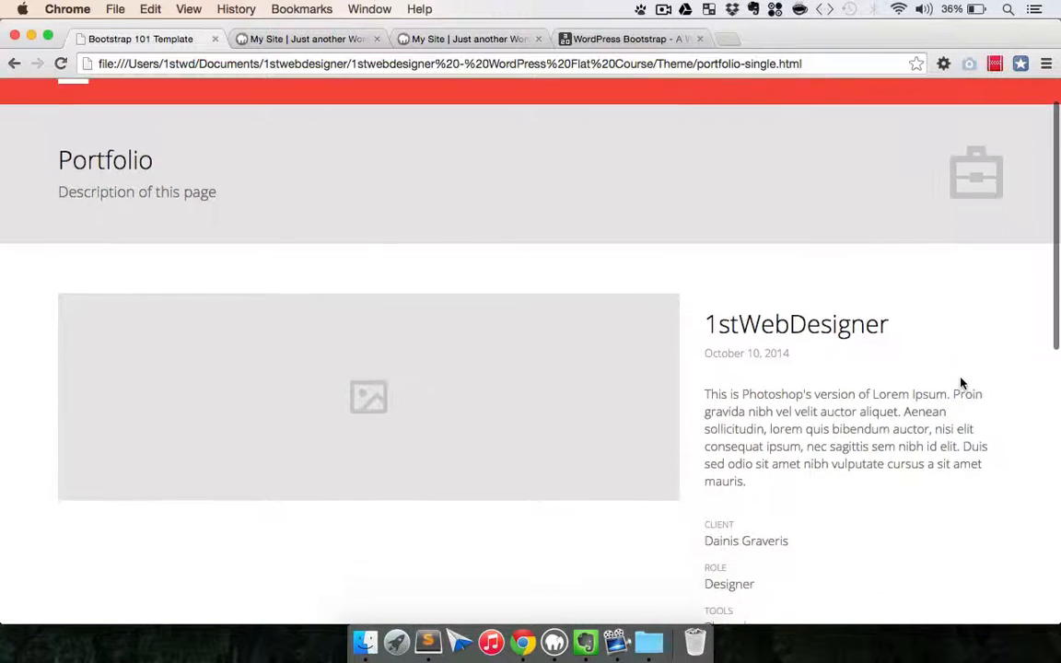
{"action": "scroll", "coordinate": [961, 383], "scroll_direction": "down", "scroll_amount": 10}
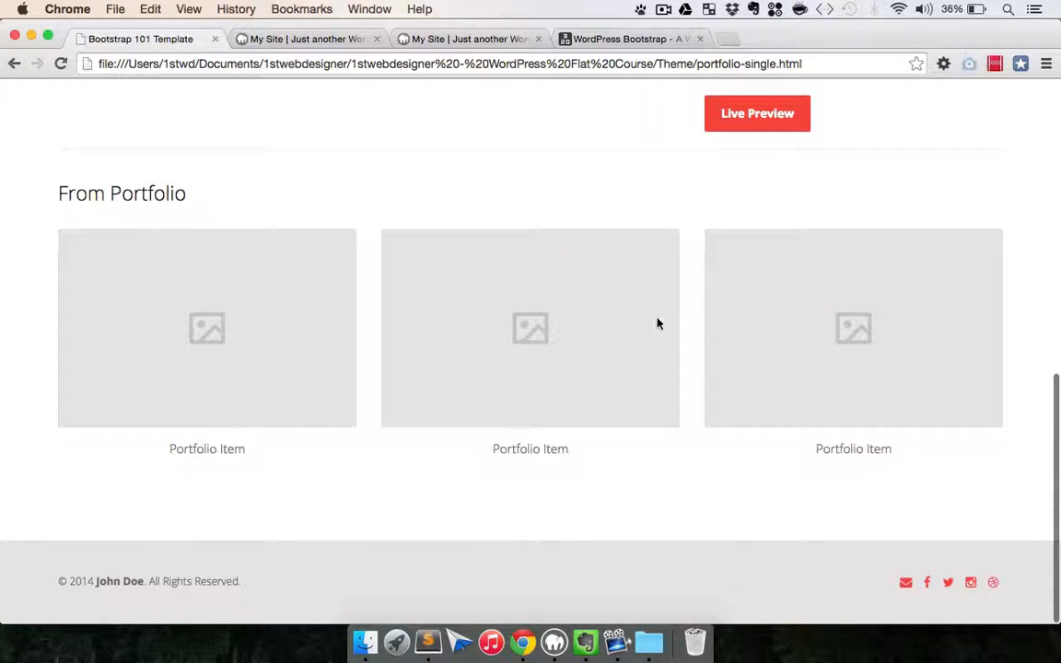
Step: View the template's Blog page and read through the first post's single page down to the comment form
{"action": "scroll", "coordinate": [573, 467], "scroll_direction": "up", "scroll_amount": 15}
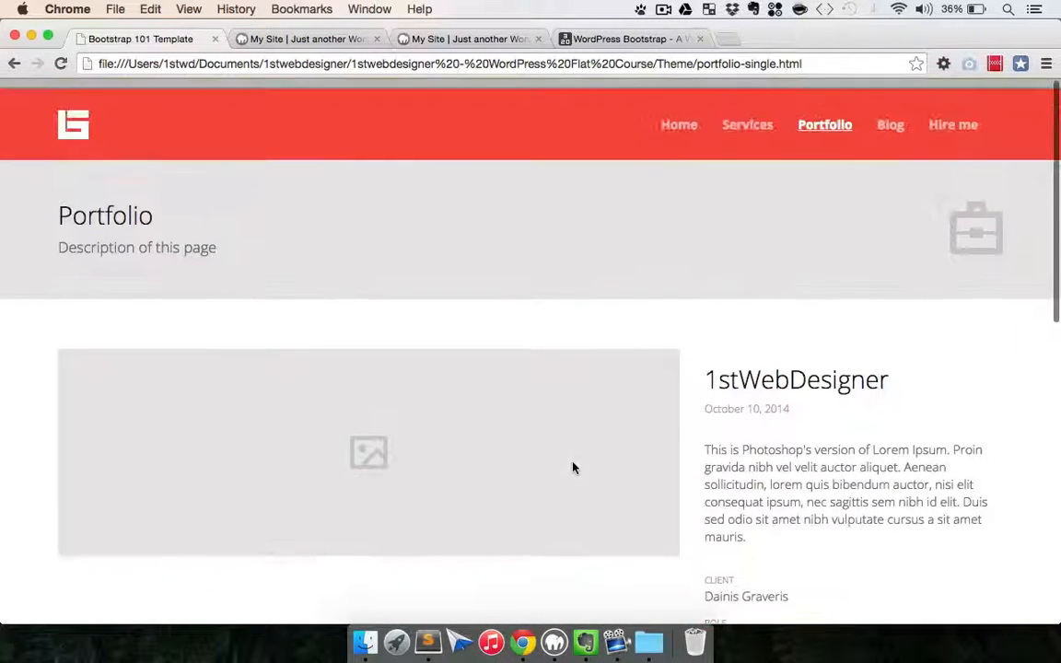
{"action": "left_click", "coordinate": [889, 115]}
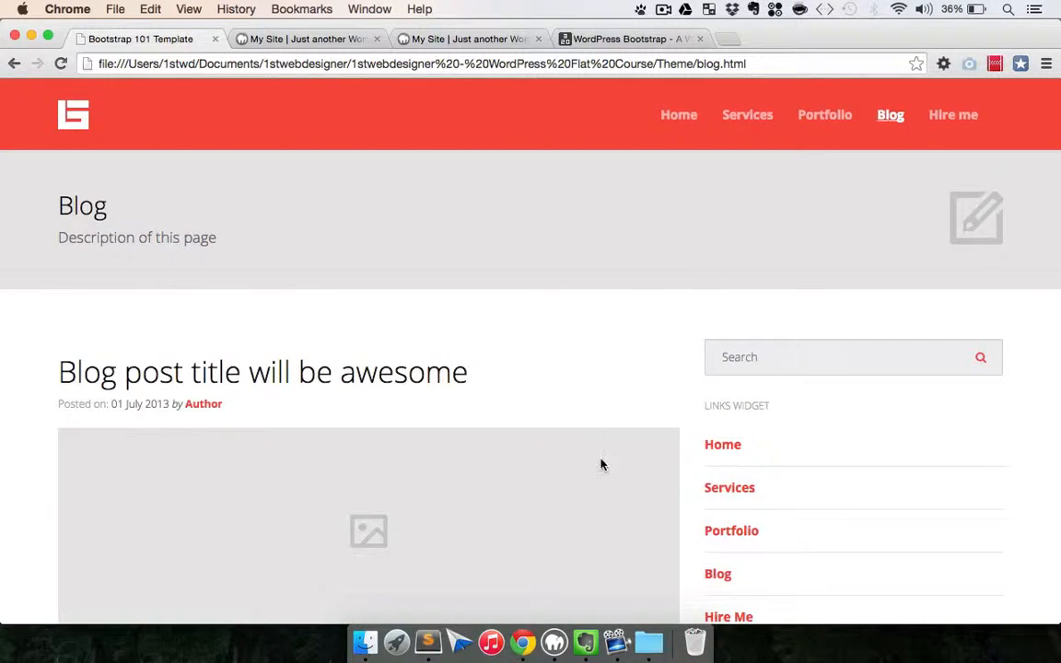
{"action": "scroll", "coordinate": [693, 430], "scroll_direction": "down", "scroll_amount": 5}
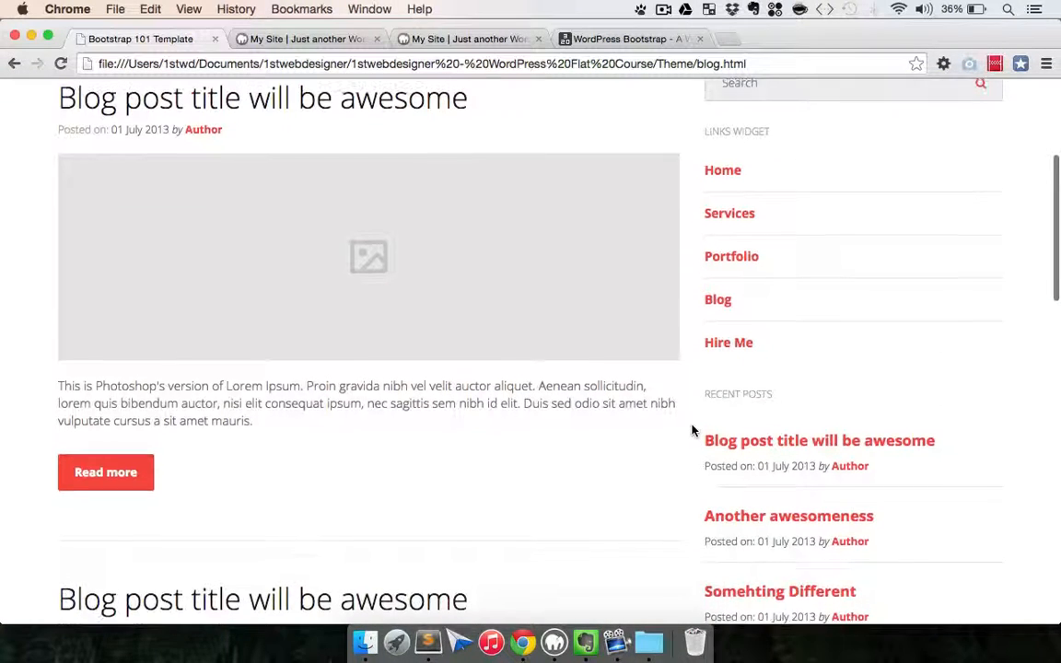
{"action": "triple_click", "coordinate": [346, 117]}
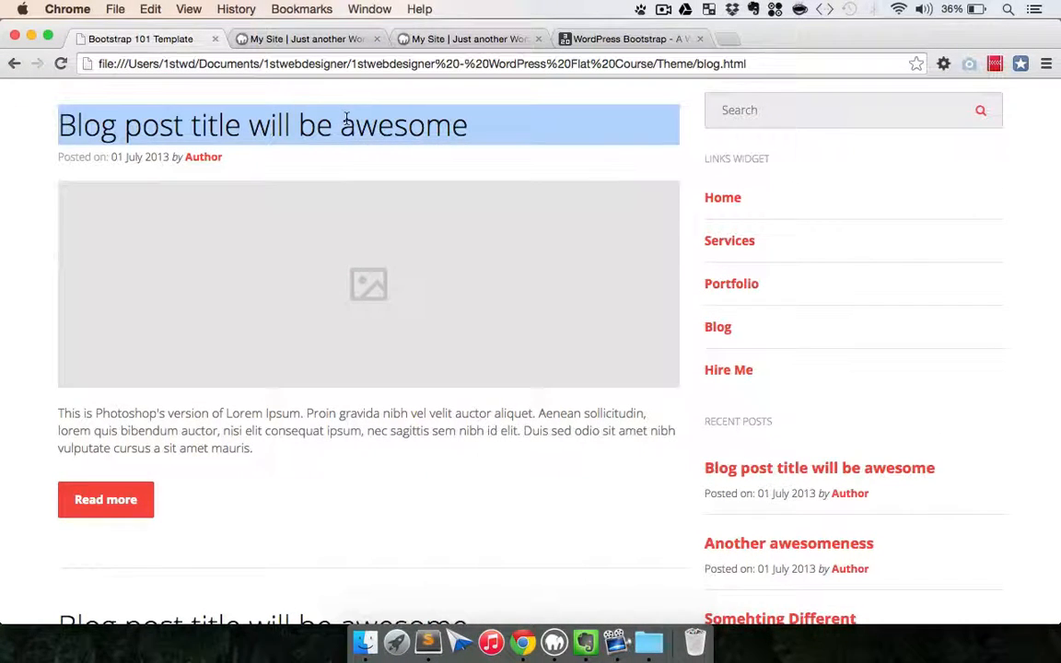
{"action": "left_click", "coordinate": [8, 267]}
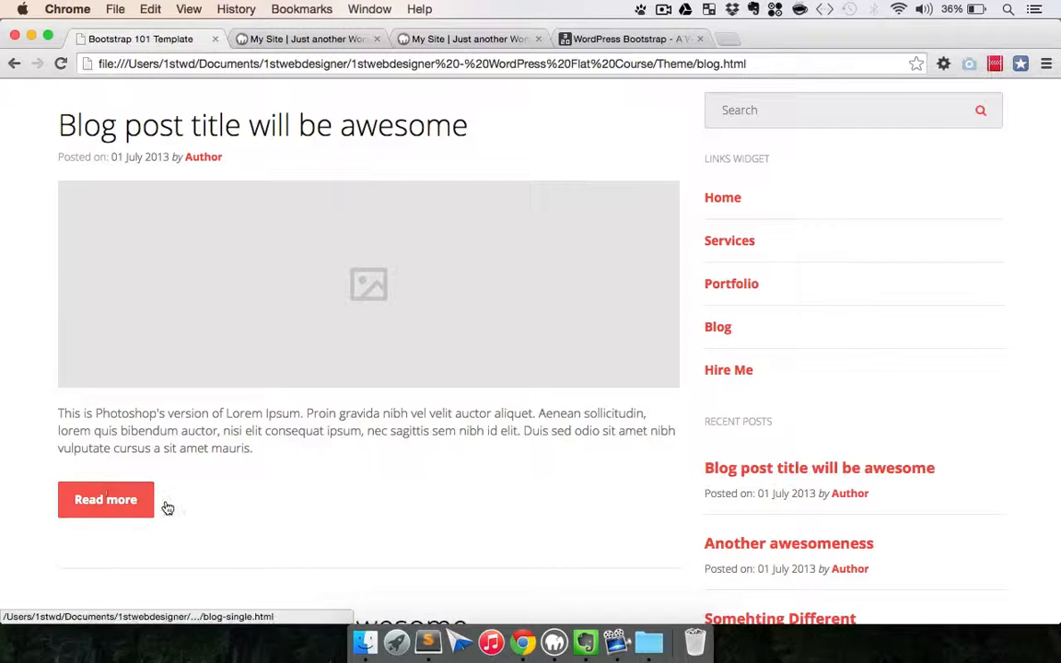
{"action": "left_click", "coordinate": [120, 512]}
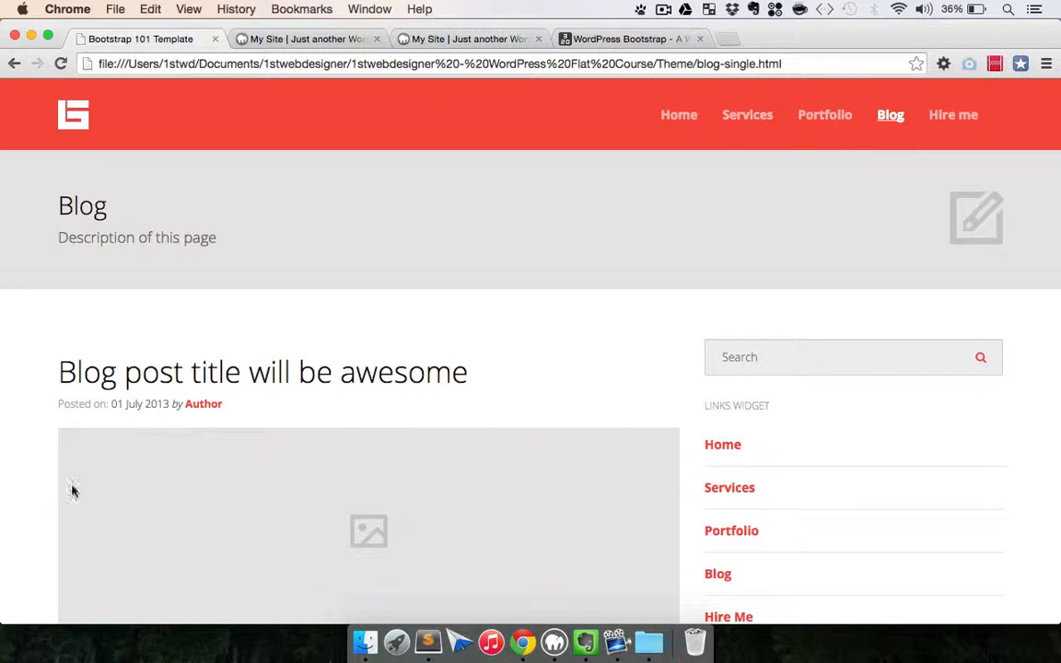
{"action": "scroll", "coordinate": [3, 476], "scroll_direction": "down", "scroll_amount": 7}
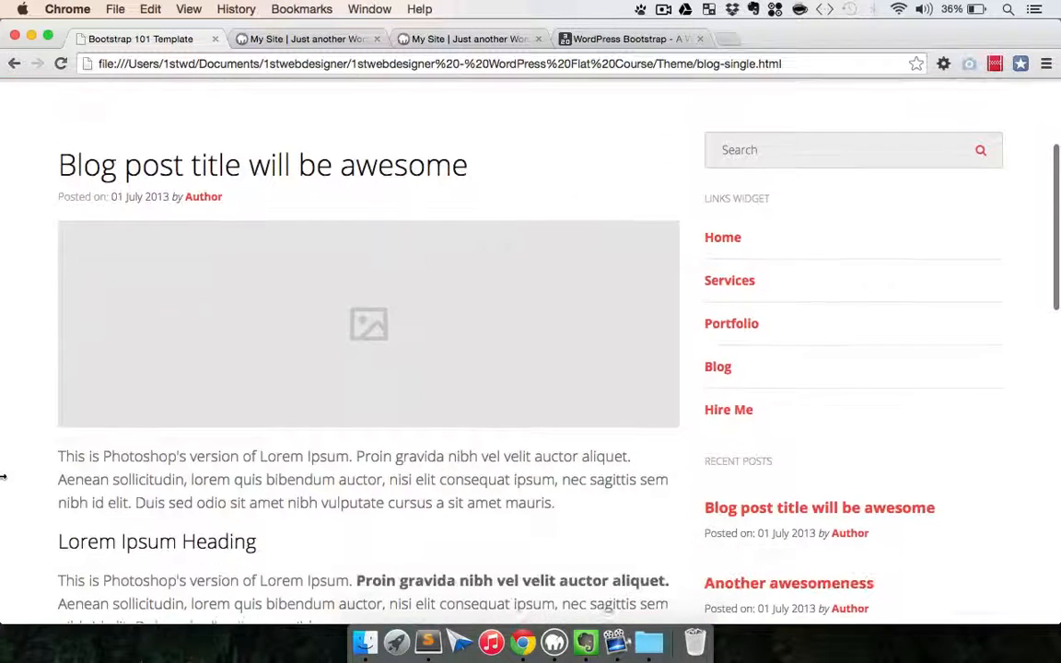
{"action": "scroll", "coordinate": [3, 476], "scroll_direction": "down", "scroll_amount": 18}
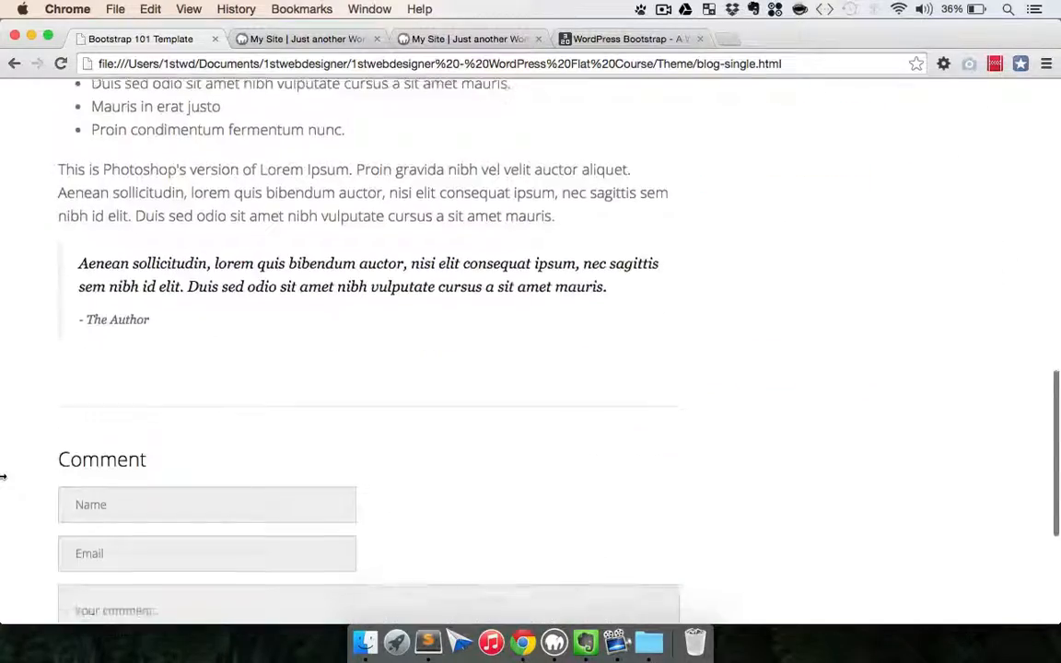
Step: Look at the template's Hire me contact page and return to its home page
{"action": "scroll", "coordinate": [2, 476], "scroll_direction": "up", "scroll_amount": 20}
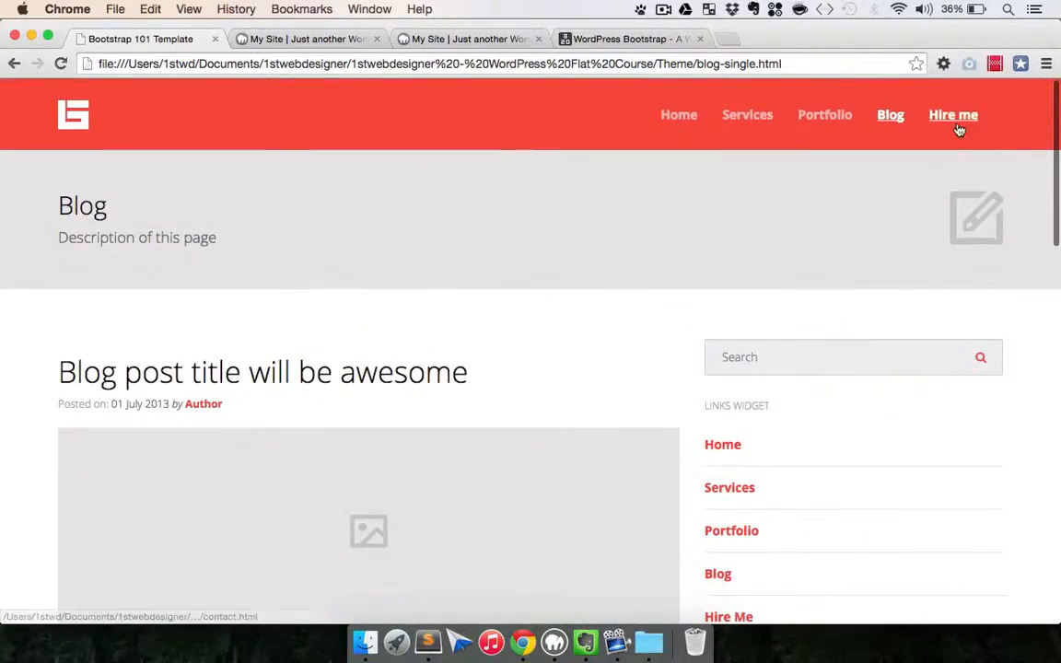
{"action": "left_click", "coordinate": [957, 129]}
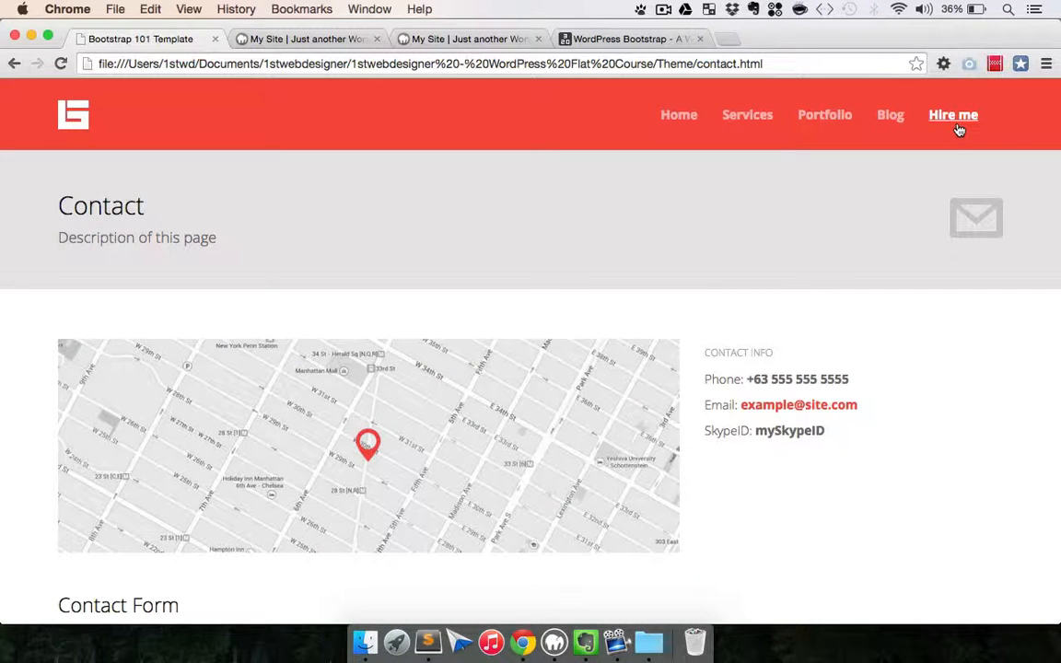
{"action": "scroll", "coordinate": [885, 345], "scroll_direction": "down", "scroll_amount": 1}
{"action": "scroll", "coordinate": [885, 345], "scroll_direction": "up", "scroll_amount": 1}
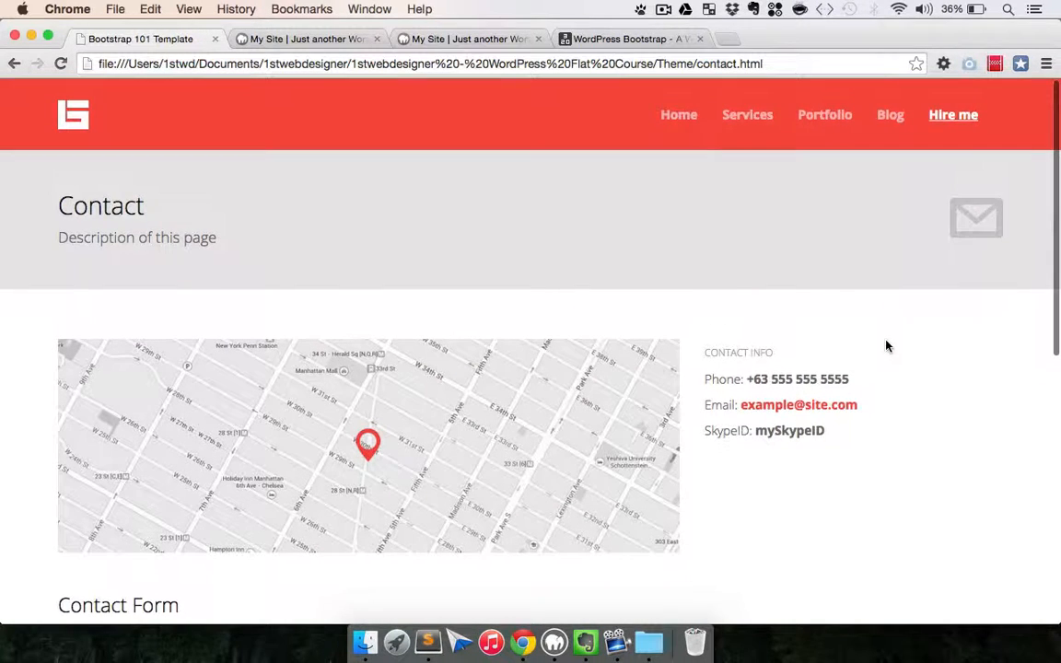
{"action": "left_click", "coordinate": [680, 115]}
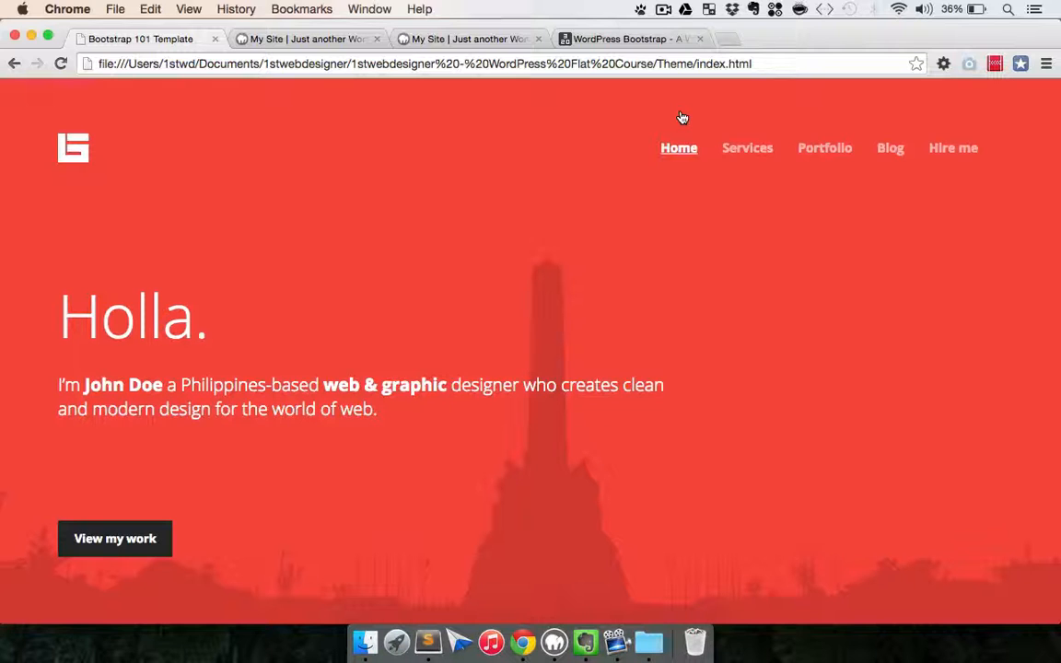
Step: Switch to the WordPress version of the site at localhost:8888/course/ and review its home page
{"action": "left_click", "coordinate": [301, 41]}
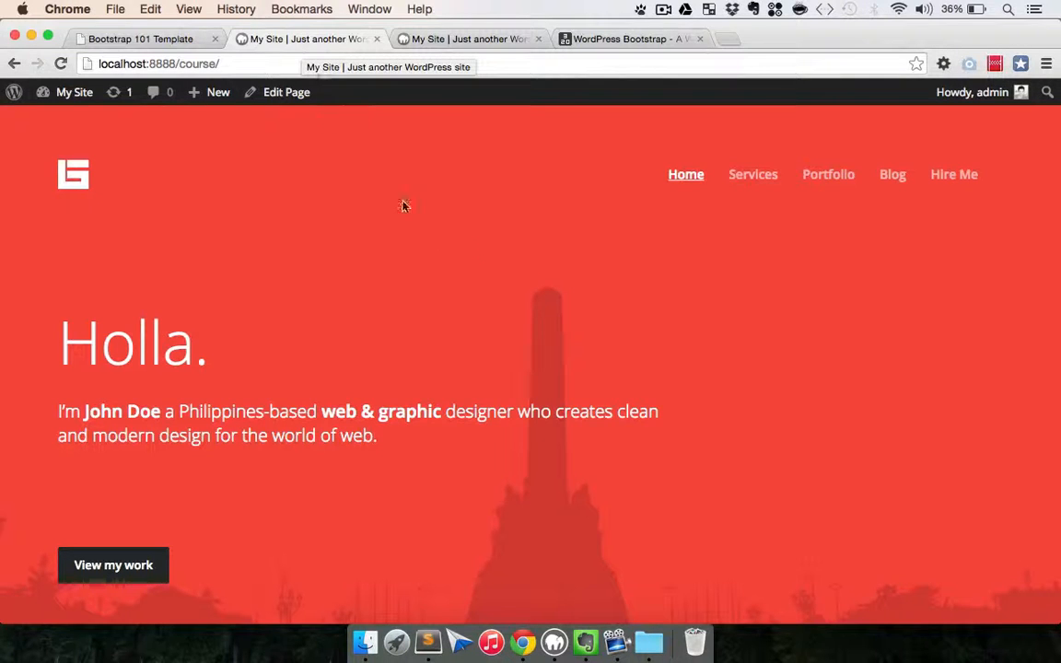
{"action": "scroll", "coordinate": [849, 337], "scroll_direction": "down", "scroll_amount": 1}
{"action": "scroll", "coordinate": [849, 337], "scroll_direction": "down", "scroll_amount": 15}
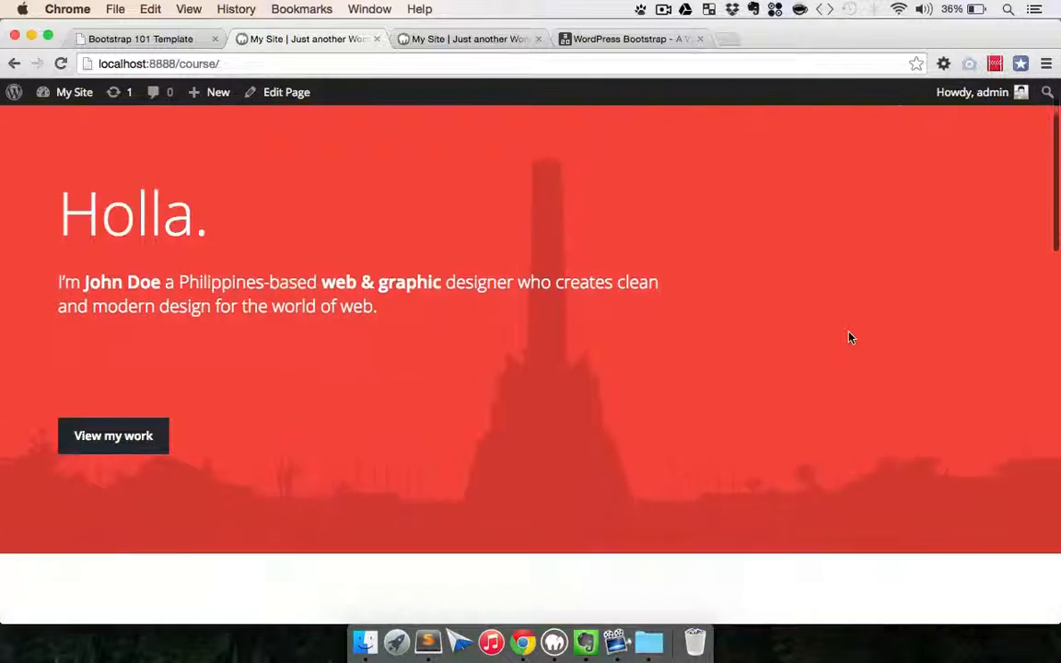
{"action": "scroll", "coordinate": [849, 337], "scroll_direction": "down", "scroll_amount": 5}
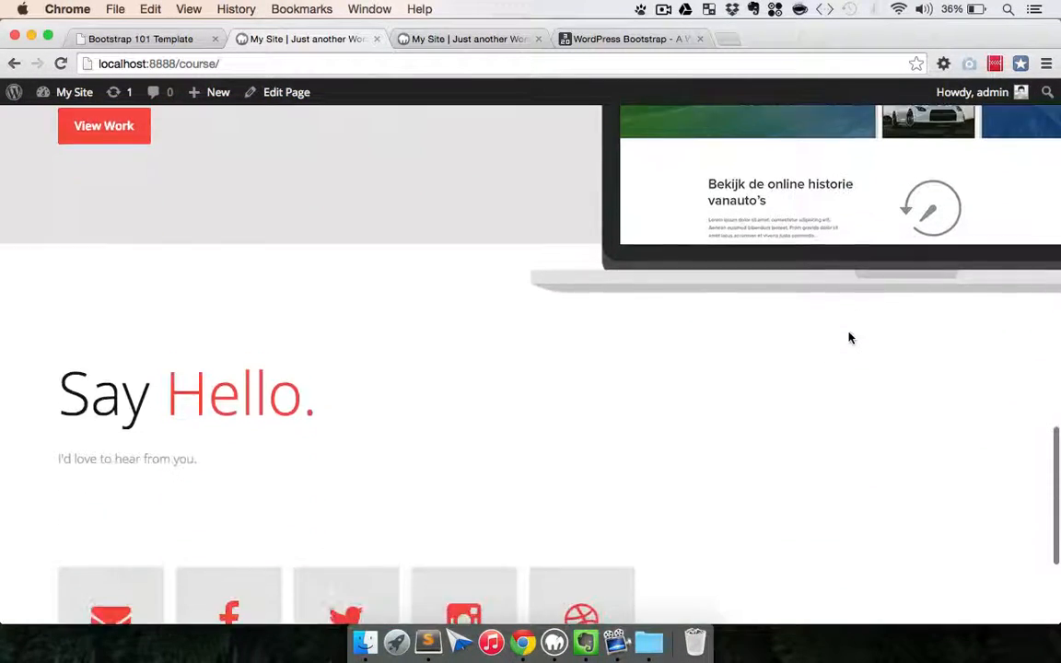
Step: Open the WordPress site's Services page and look through the listed services
{"action": "scroll", "coordinate": [849, 337], "scroll_direction": "up", "scroll_amount": 7}
{"action": "scroll", "coordinate": [849, 337], "scroll_direction": "up", "scroll_amount": 10}
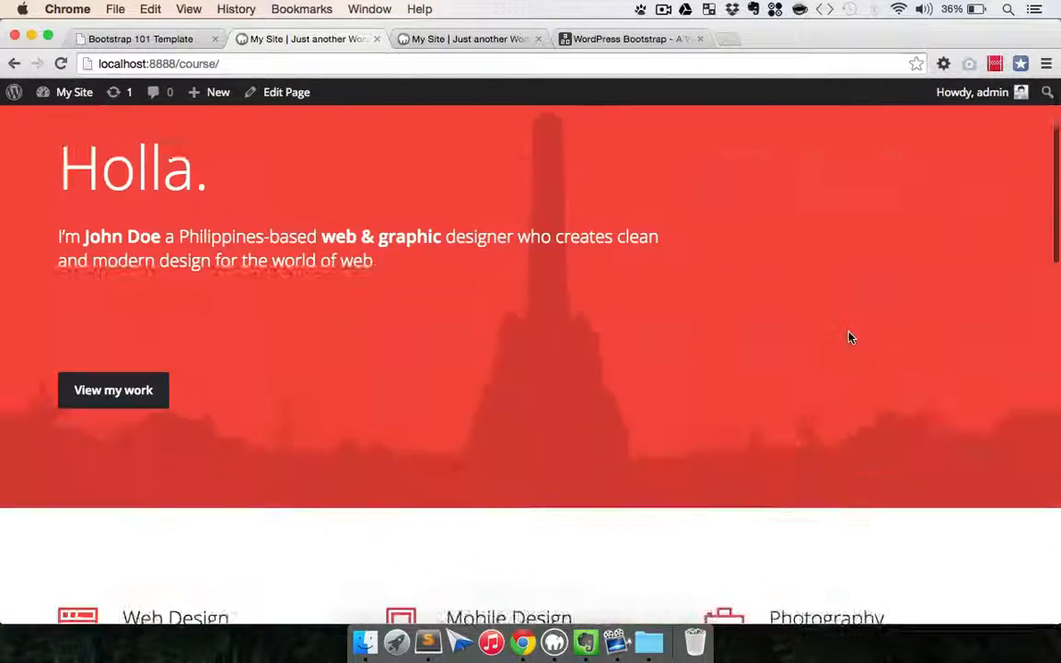
{"action": "left_click", "coordinate": [744, 173]}
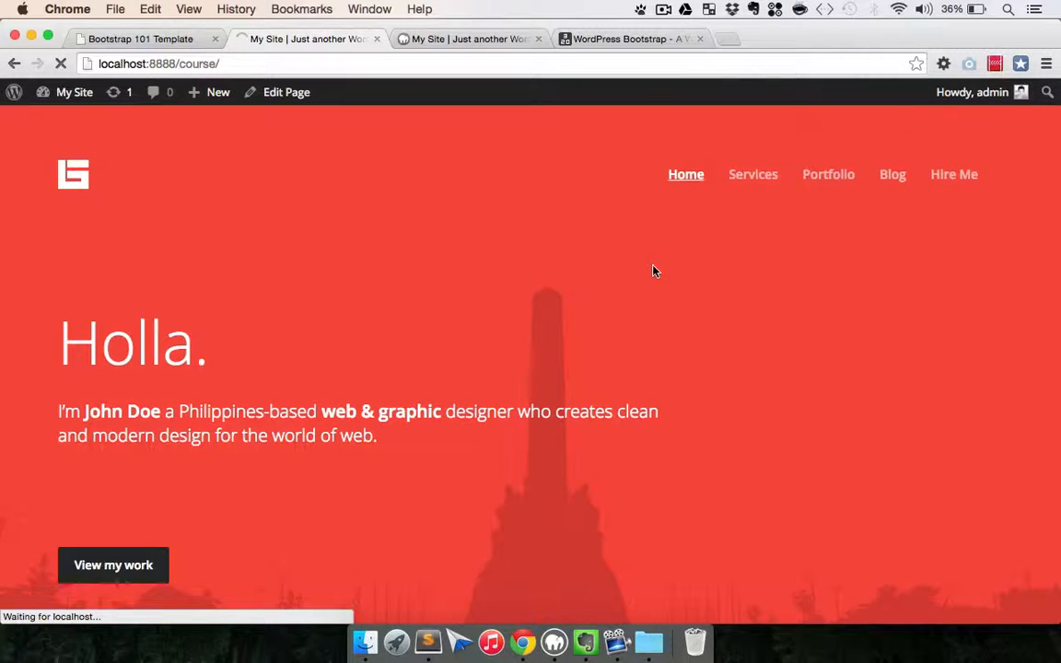
{"action": "scroll", "coordinate": [744, 329], "scroll_direction": "down", "scroll_amount": 3}
{"action": "scroll", "coordinate": [746, 330], "scroll_direction": "down", "scroll_amount": 8}
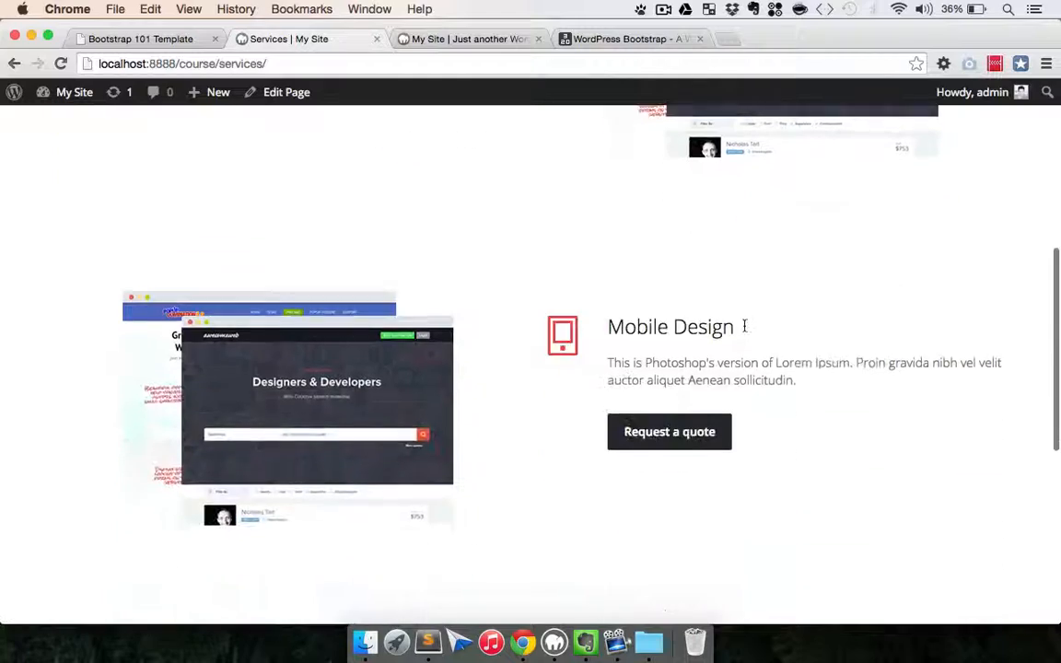
Step: Open the WordPress site's Portfolio page and test the Web Design, App Design, Photography and All filters
{"action": "scroll", "coordinate": [746, 330], "scroll_direction": "up", "scroll_amount": 11}
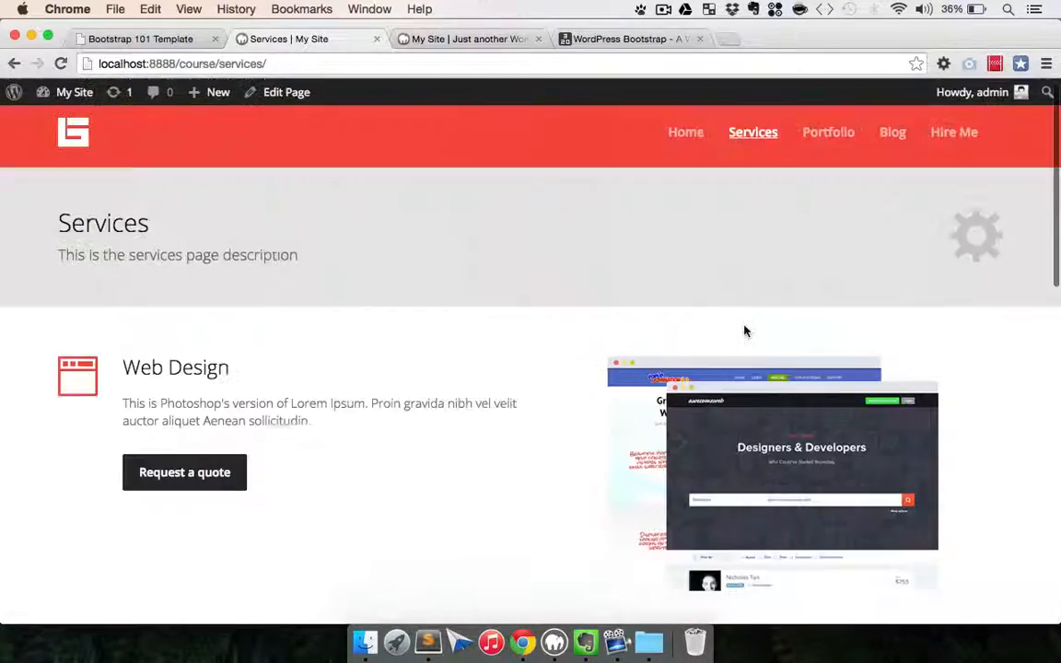
{"action": "left_click", "coordinate": [814, 145]}
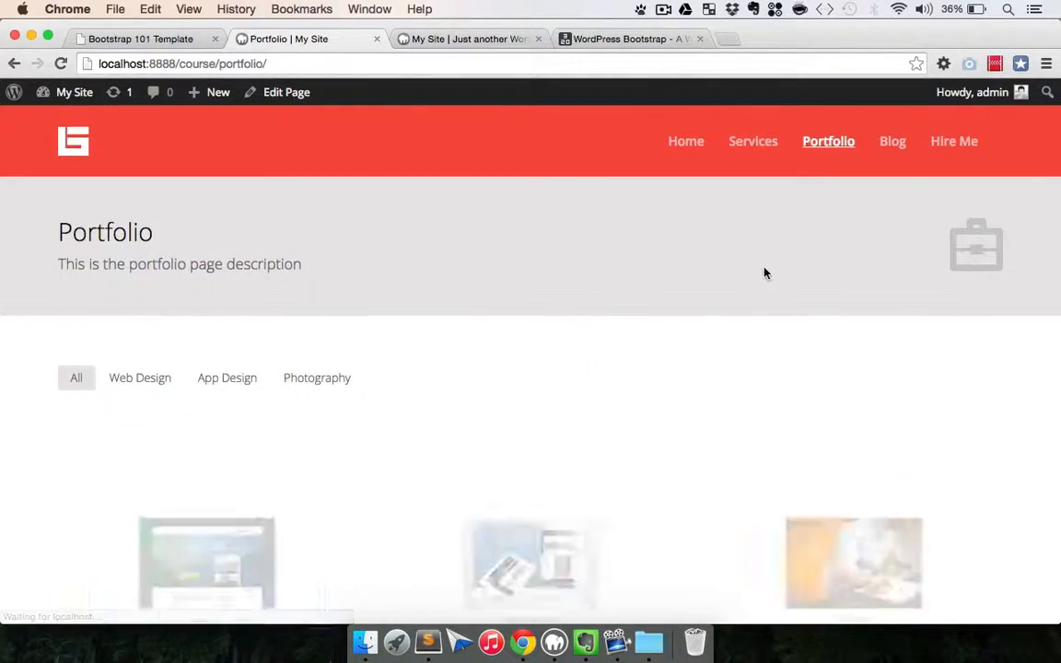
{"action": "scroll", "coordinate": [631, 386], "scroll_direction": "down", "scroll_amount": 2}
{"action": "left_click", "coordinate": [148, 195]}
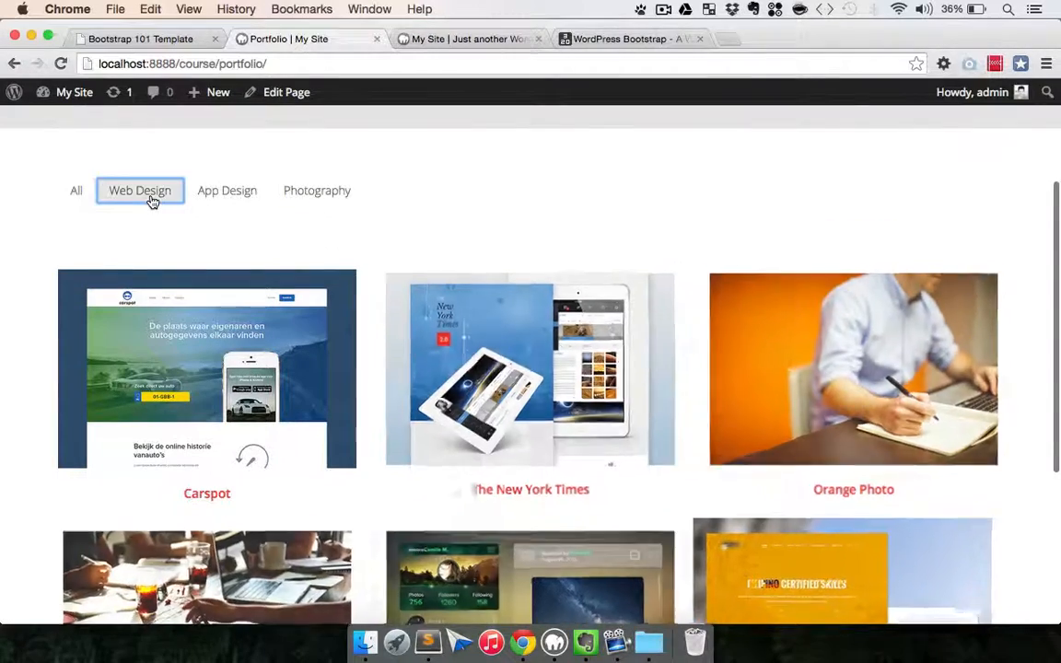
{"action": "left_click", "coordinate": [210, 197]}
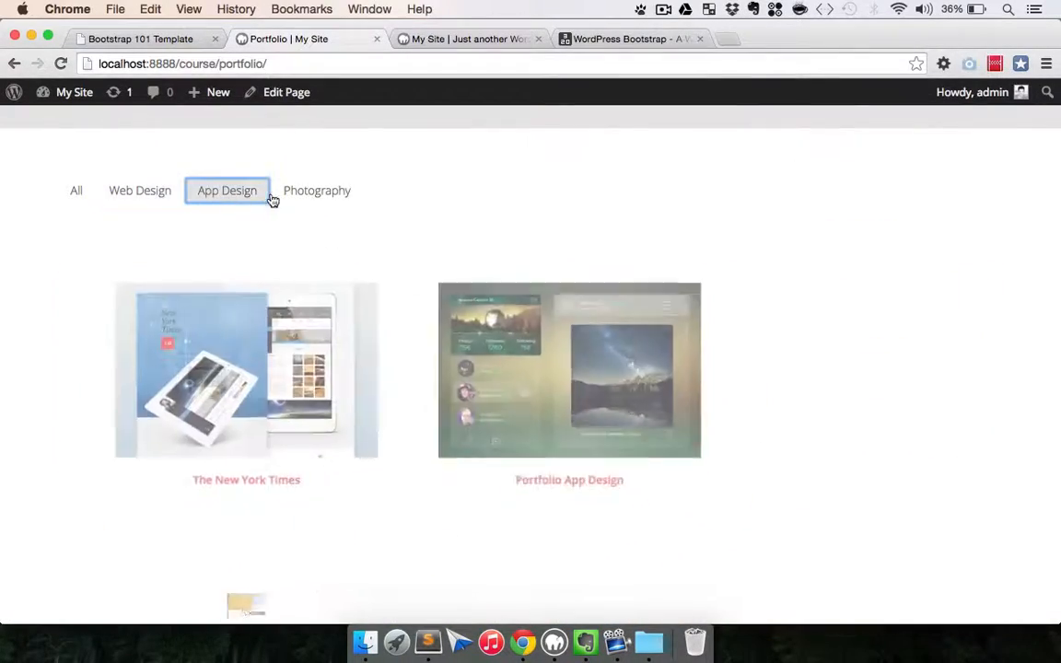
{"action": "left_click", "coordinate": [313, 196]}
{"action": "left_click", "coordinate": [77, 193]}
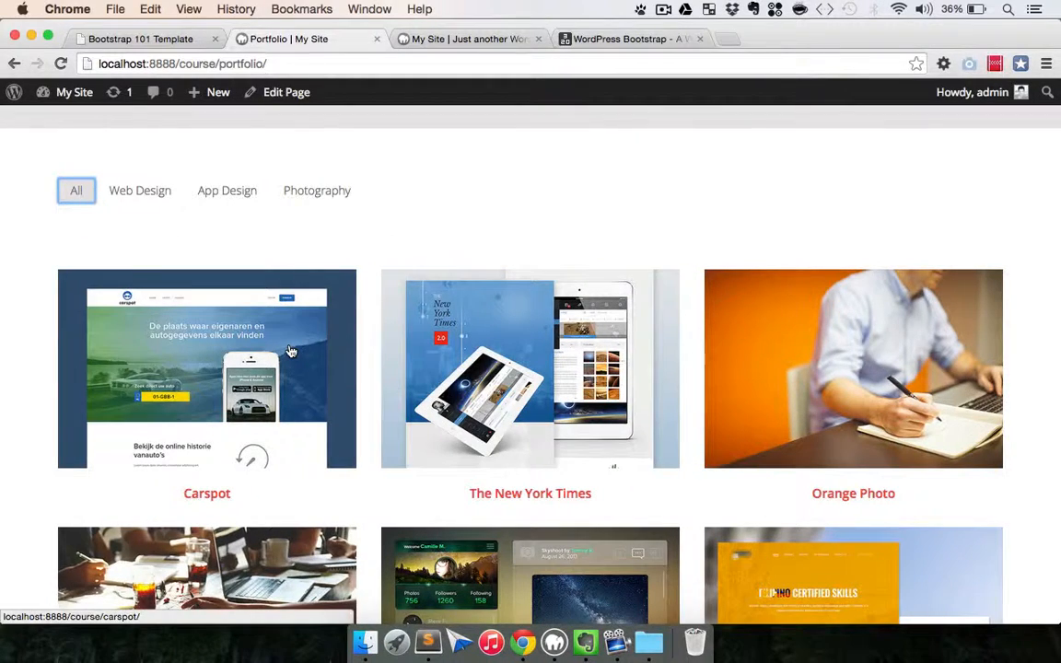
Step: Open the Carspot portfolio item and examine its project details and images
{"action": "left_click", "coordinate": [275, 294]}
{"action": "scroll", "coordinate": [601, 370], "scroll_direction": "down", "scroll_amount": 3}
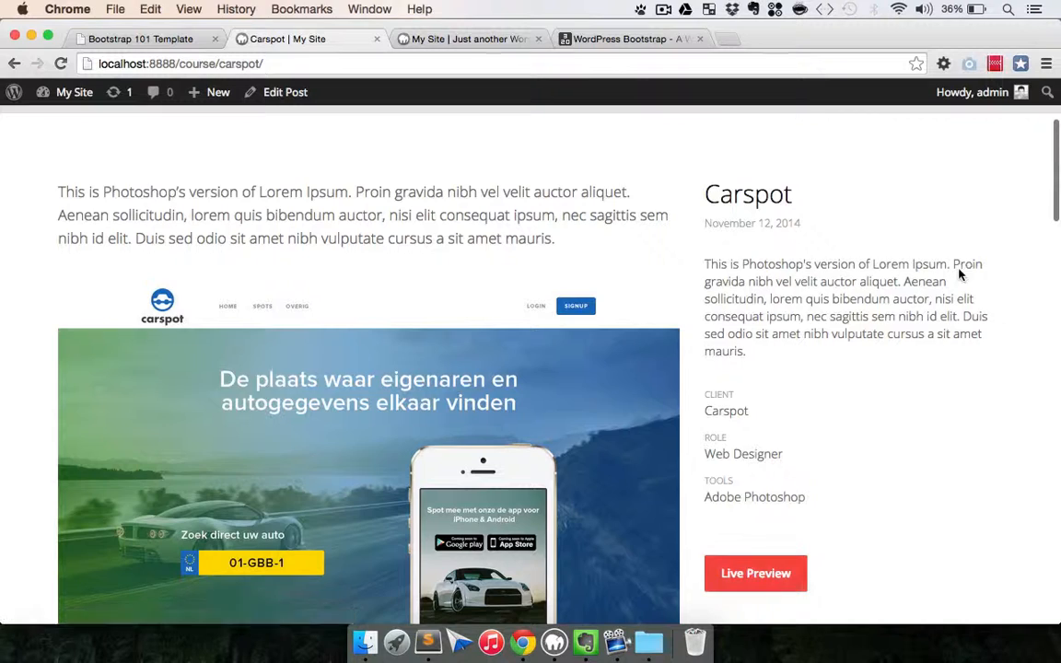
{"action": "scroll", "coordinate": [699, 478], "scroll_direction": "down", "scroll_amount": 10}
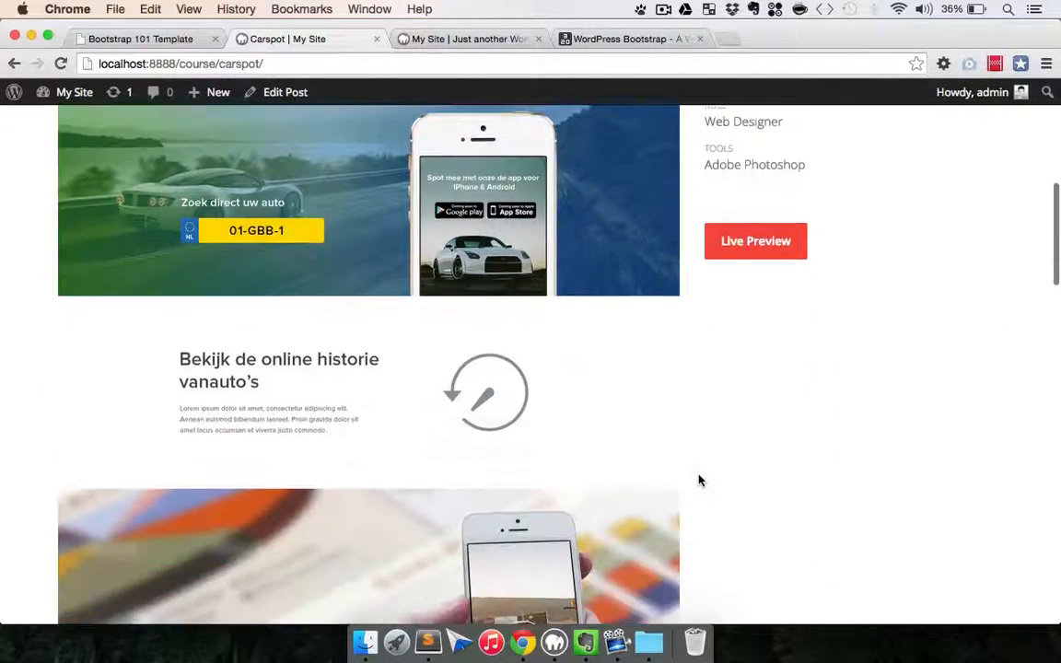
Step: Look through the rest of the Carspot project page, including the From Portfolio section at its end
{"action": "scroll", "coordinate": [698, 480], "scroll_direction": "down", "scroll_amount": 15}
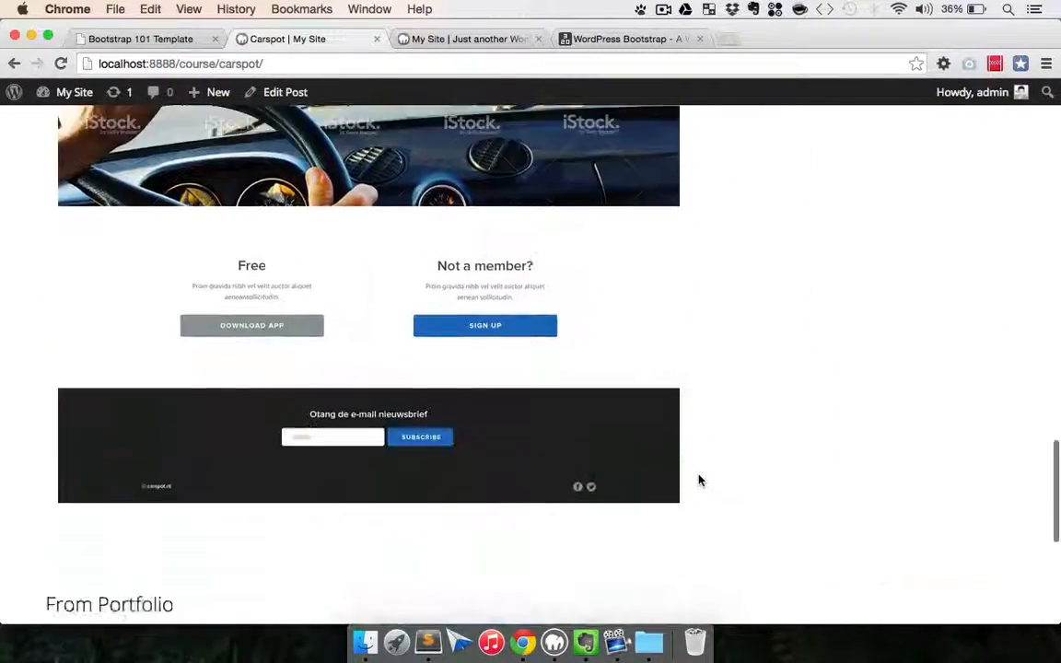
{"action": "scroll", "coordinate": [699, 480], "scroll_direction": "down", "scroll_amount": 1}
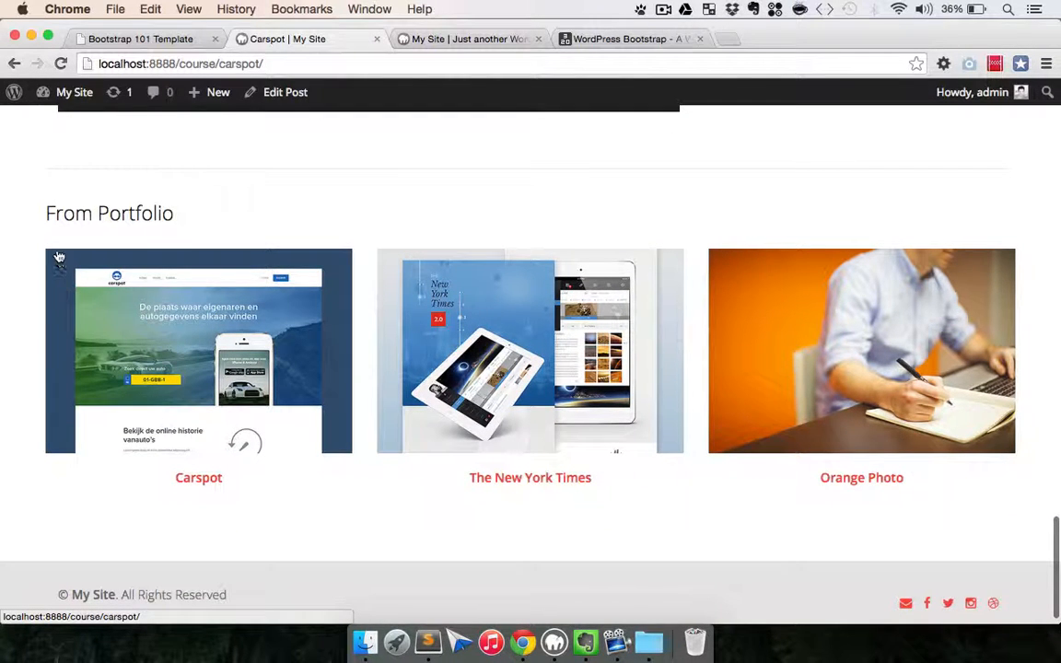
{"action": "scroll", "coordinate": [637, 491], "scroll_direction": "up", "scroll_amount": 20}
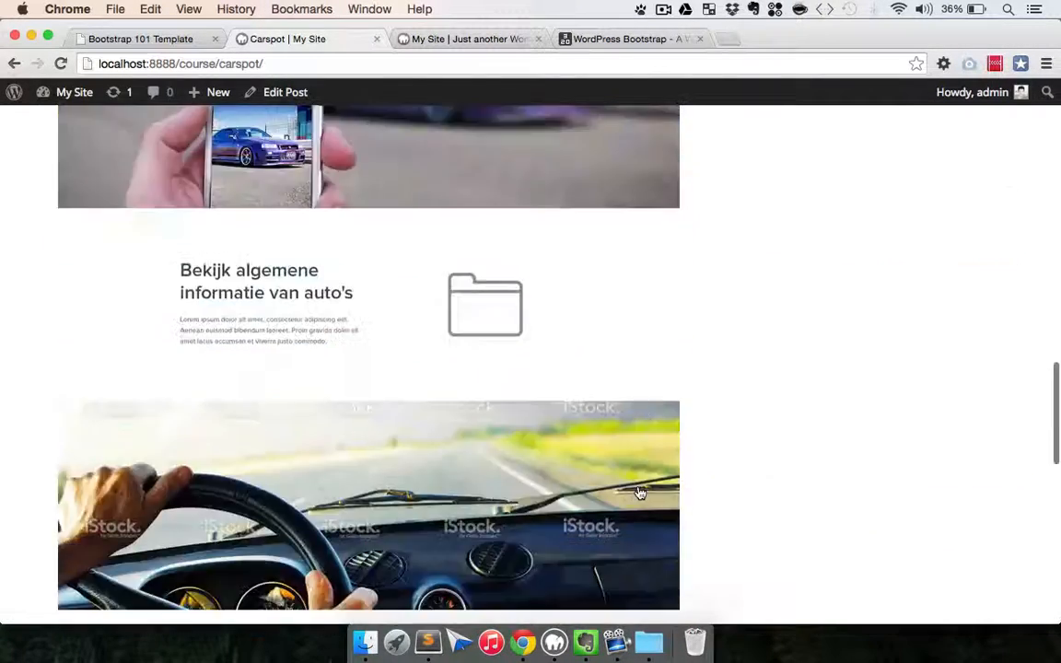
{"action": "scroll", "coordinate": [641, 493], "scroll_direction": "up", "scroll_amount": 5}
Step: Open the WordPress site's Blog page and look through the post list and sidebar
{"action": "left_click", "coordinate": [890, 141]}
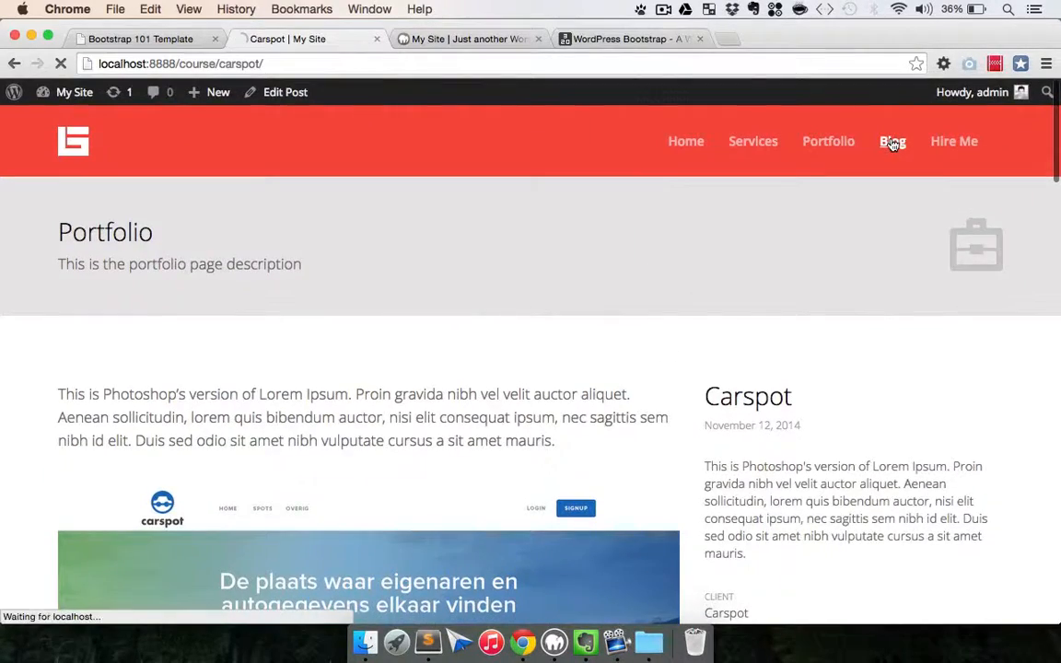
{"action": "scroll", "coordinate": [617, 456], "scroll_direction": "down", "scroll_amount": 3}
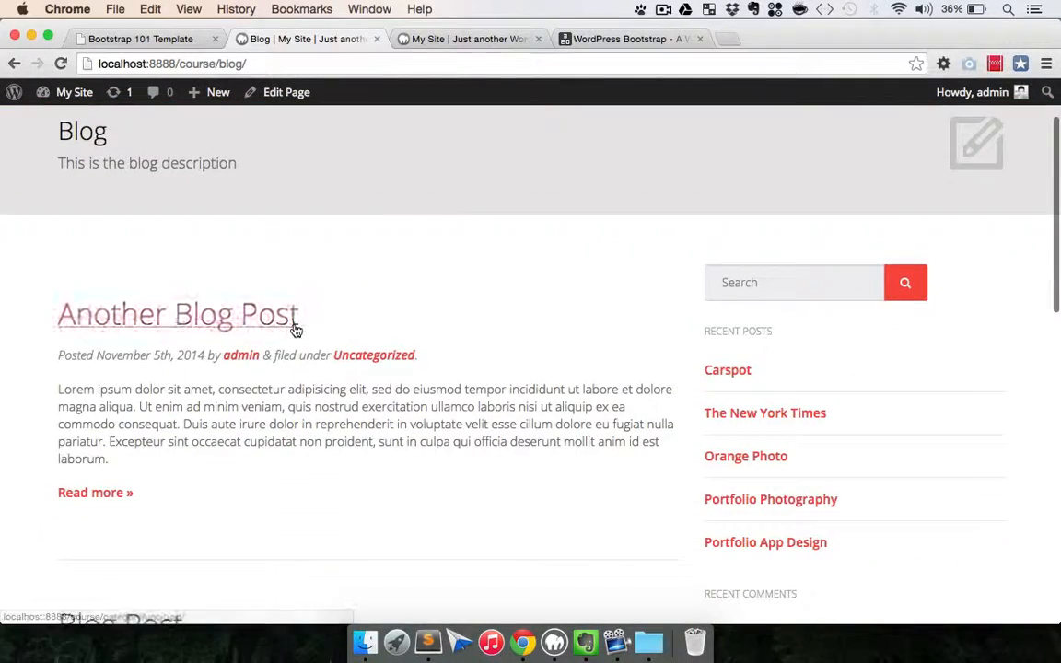
{"action": "scroll", "coordinate": [518, 476], "scroll_direction": "down", "scroll_amount": 5}
{"action": "scroll", "coordinate": [519, 476], "scroll_direction": "up", "scroll_amount": 2}
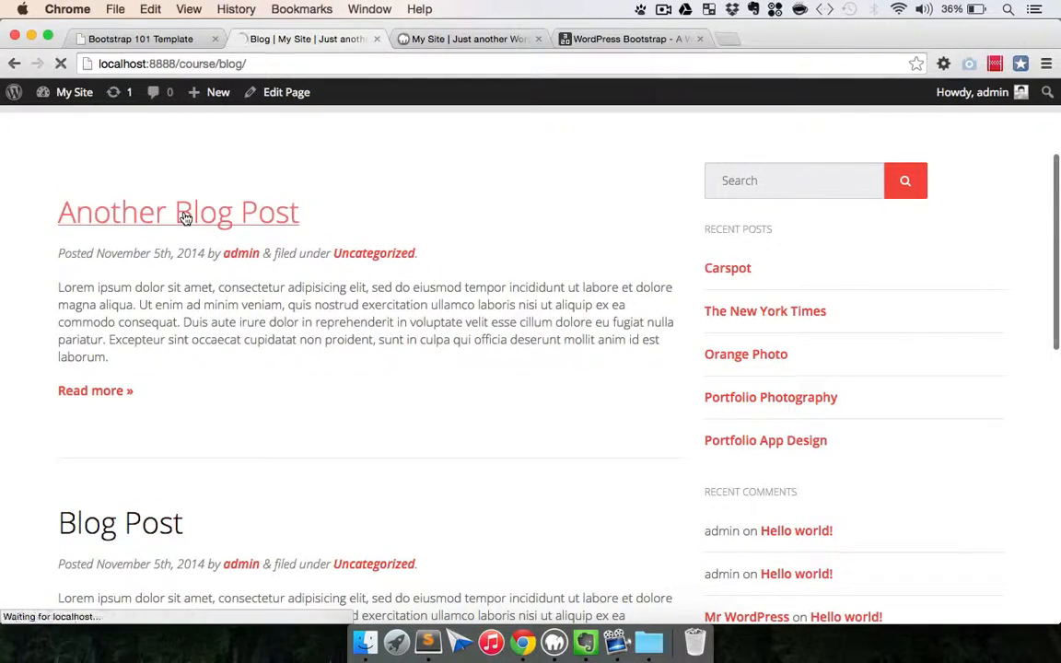
Step: Open the post titled "Another Blog Post" and examine its text and the Disqus comment section
{"action": "scroll", "coordinate": [104, 500], "scroll_direction": "down", "scroll_amount": 6}
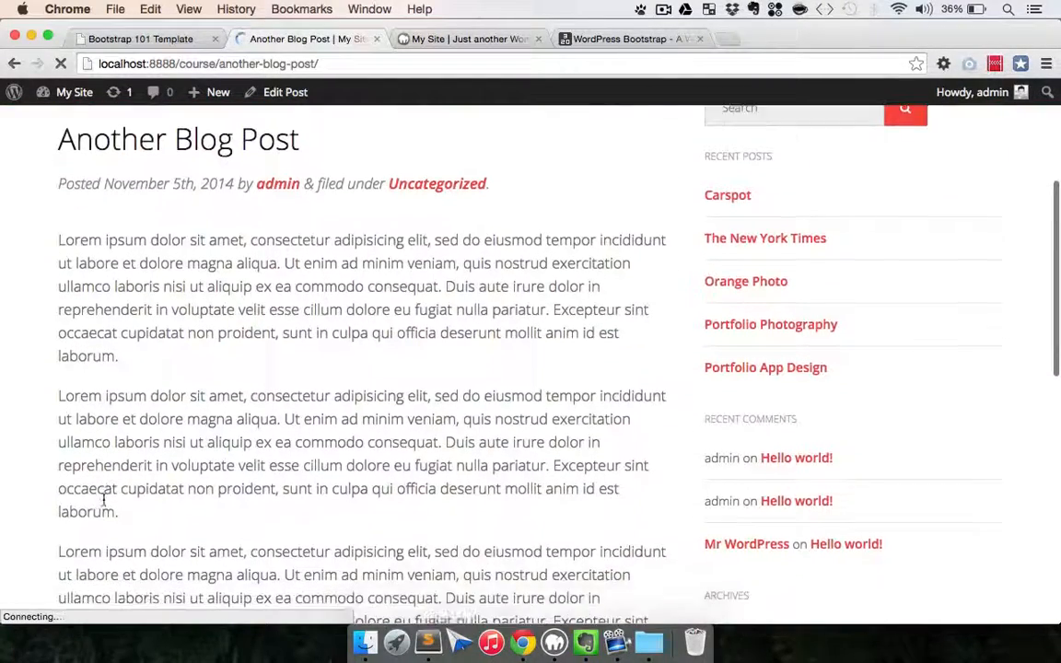
{"action": "scroll", "coordinate": [104, 500], "scroll_direction": "down", "scroll_amount": 15}
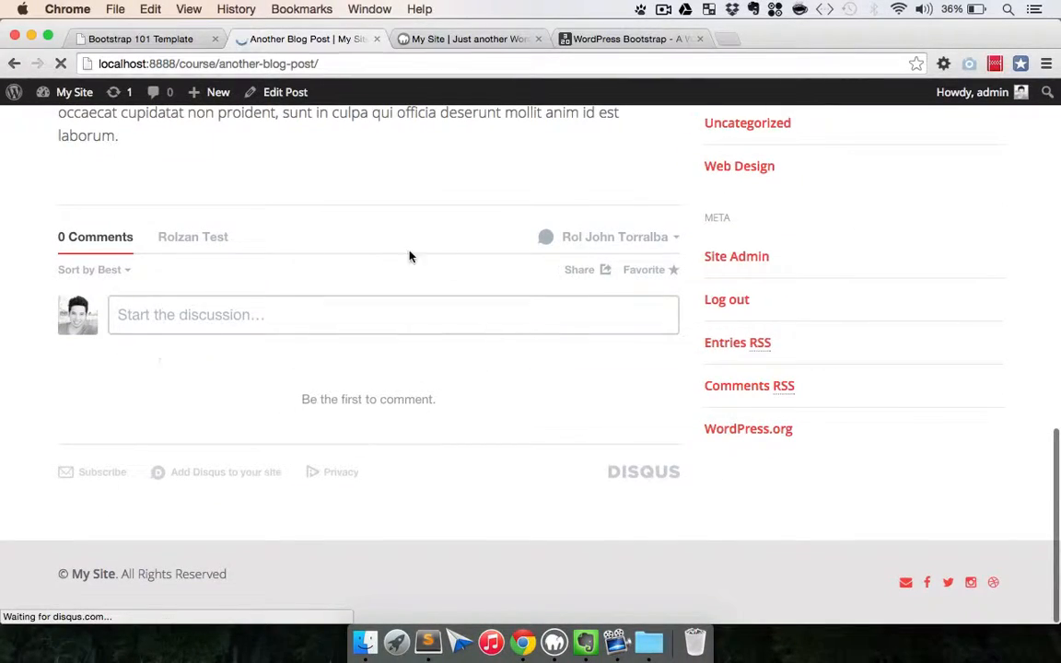
{"action": "scroll", "coordinate": [578, 269], "scroll_direction": "up", "scroll_amount": 20}
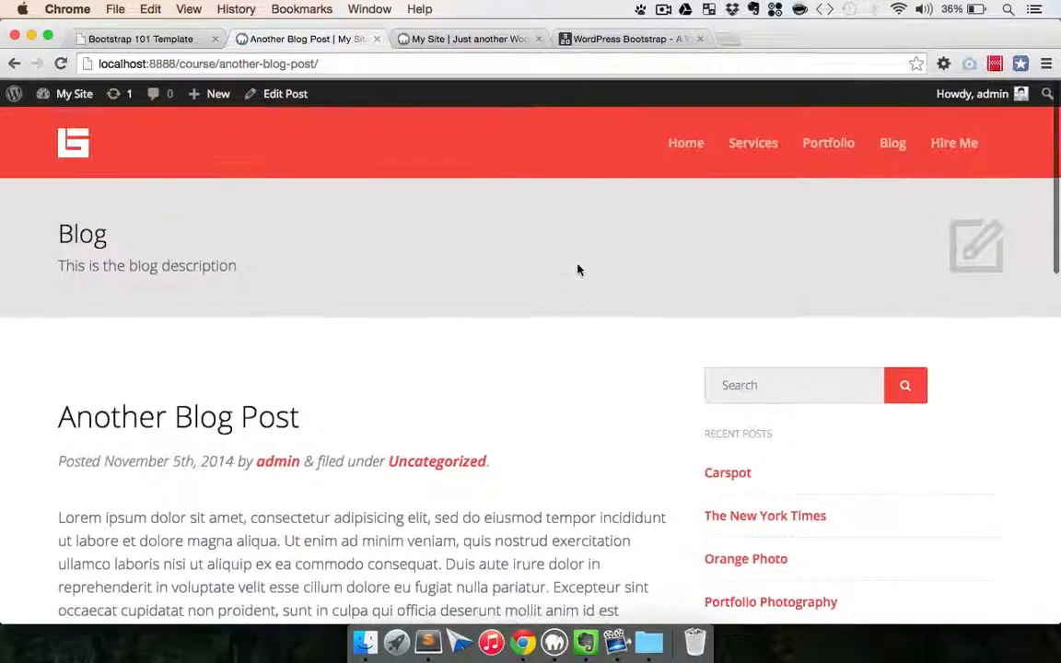
Step: Review the Hire Me page's map and contact form, and return to the home page to view its services section
{"action": "left_click", "coordinate": [954, 143]}
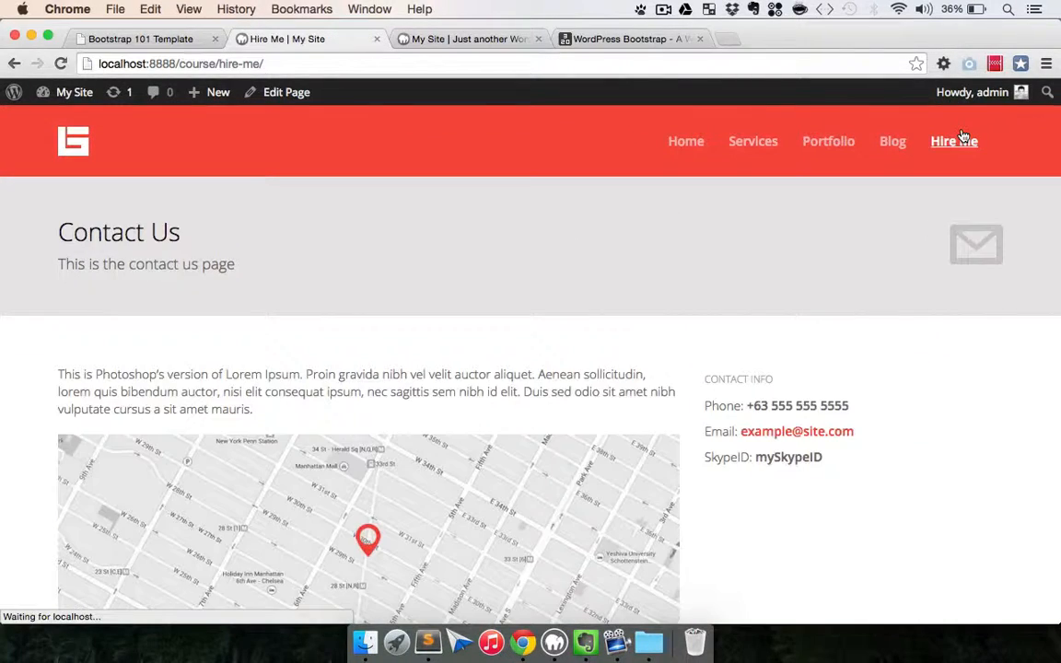
{"action": "scroll", "coordinate": [771, 498], "scroll_direction": "down", "scroll_amount": 5}
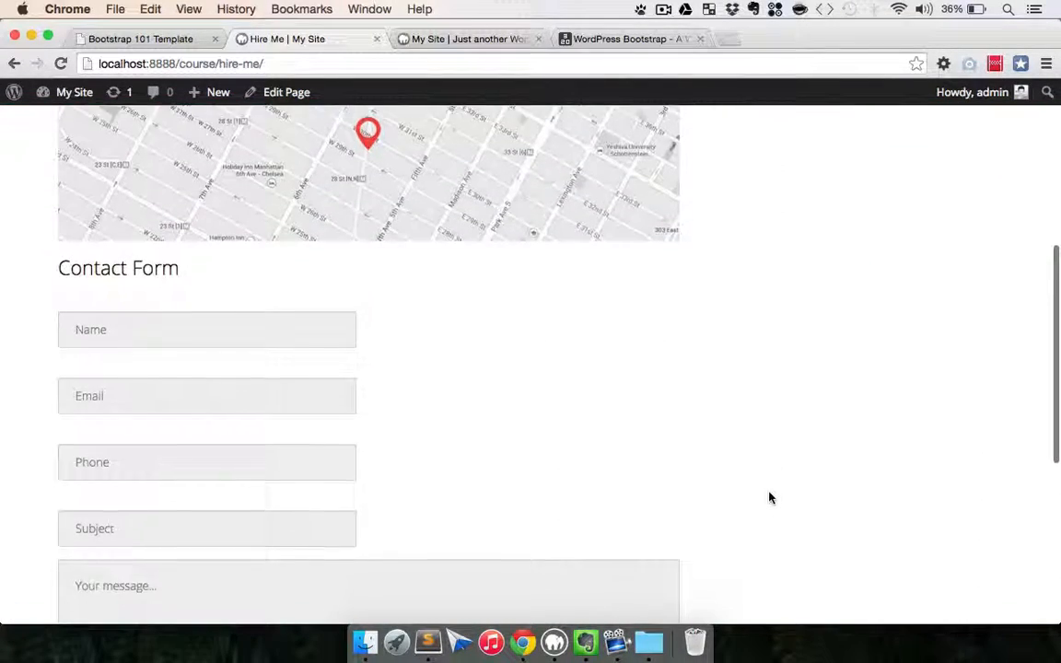
{"action": "scroll", "coordinate": [771, 498], "scroll_direction": "up", "scroll_amount": 1}
{"action": "scroll", "coordinate": [771, 498], "scroll_direction": "up", "scroll_amount": 5}
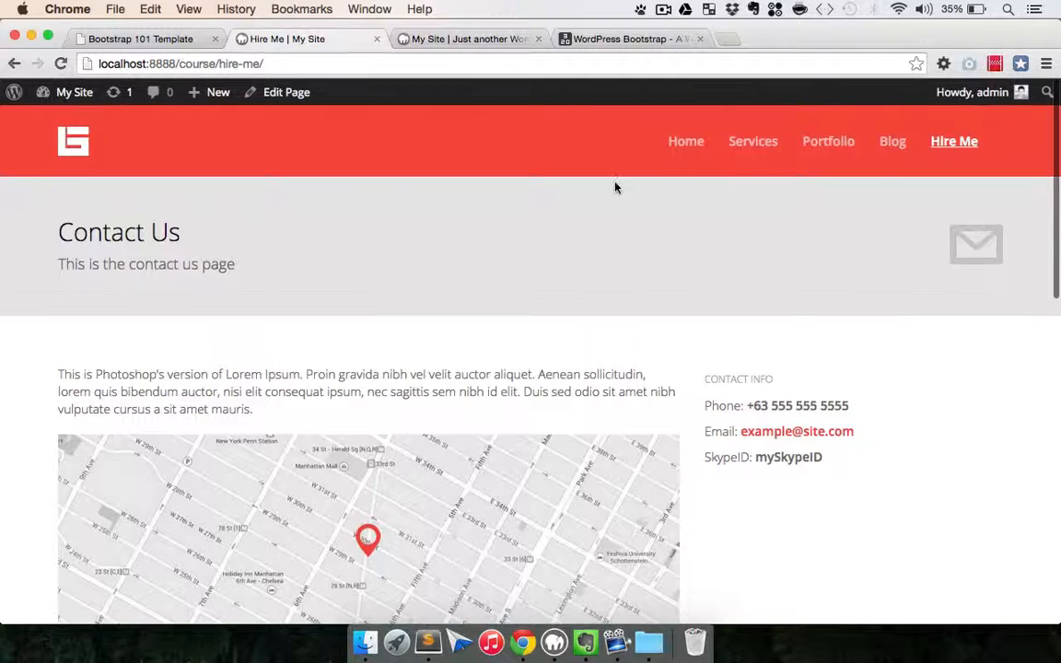
{"action": "left_click", "coordinate": [672, 147]}
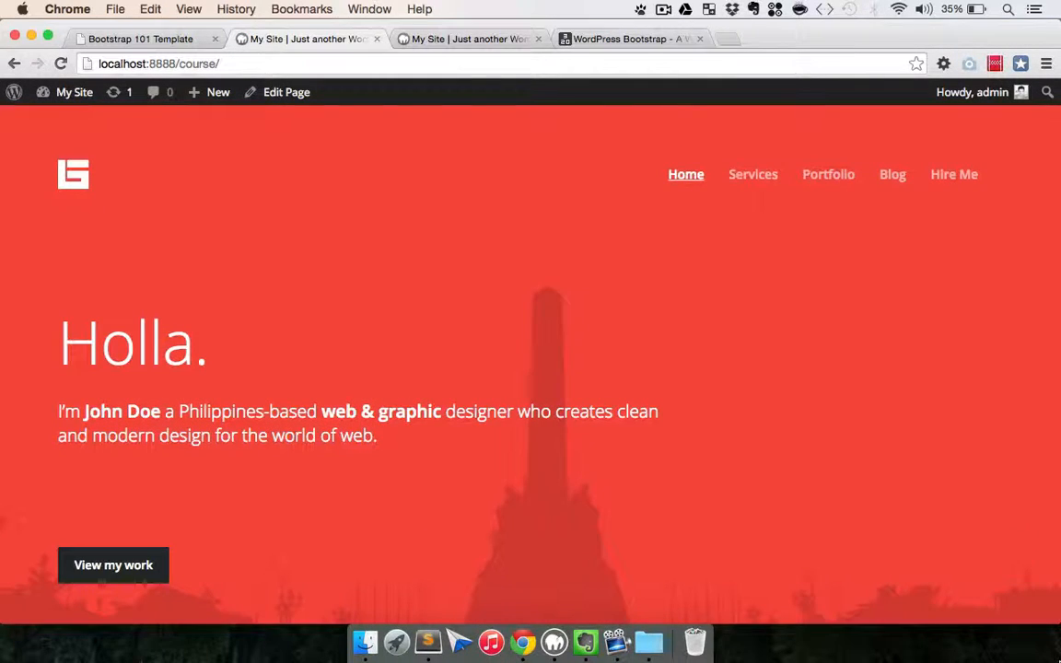
{"action": "scroll", "coordinate": [720, 431], "scroll_direction": "down", "scroll_amount": 5}
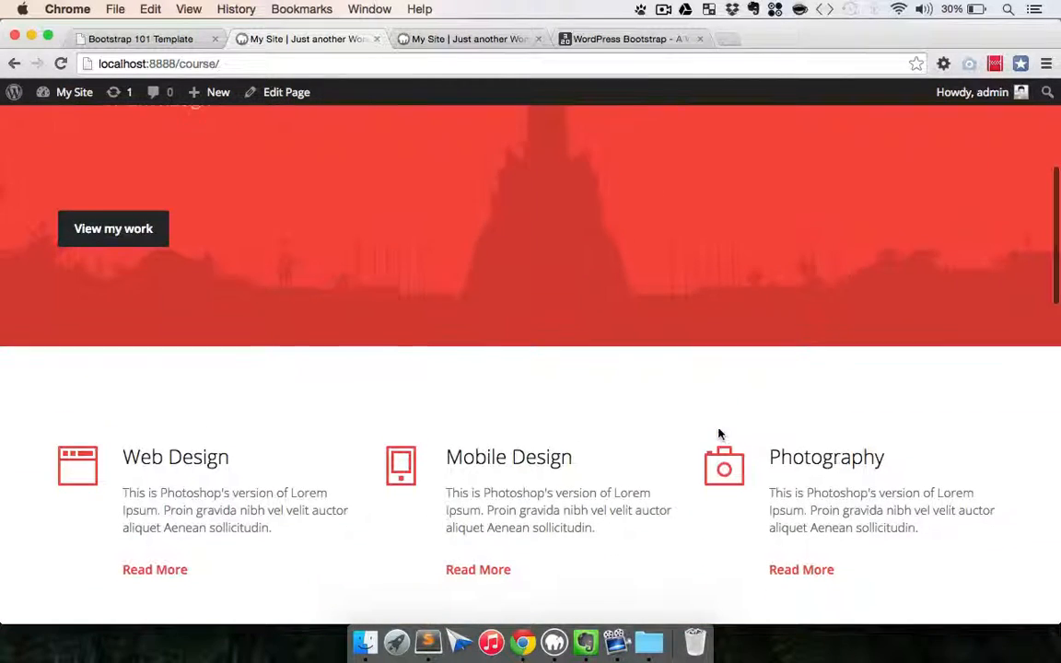
Step: Close the course site and Bootstrap 101 Template pages, and bring up the WP-Bootstrap page at 320press.com/wpbs/
{"action": "left_click", "coordinate": [378, 40]}
{"action": "left_click", "coordinate": [173, 43]}
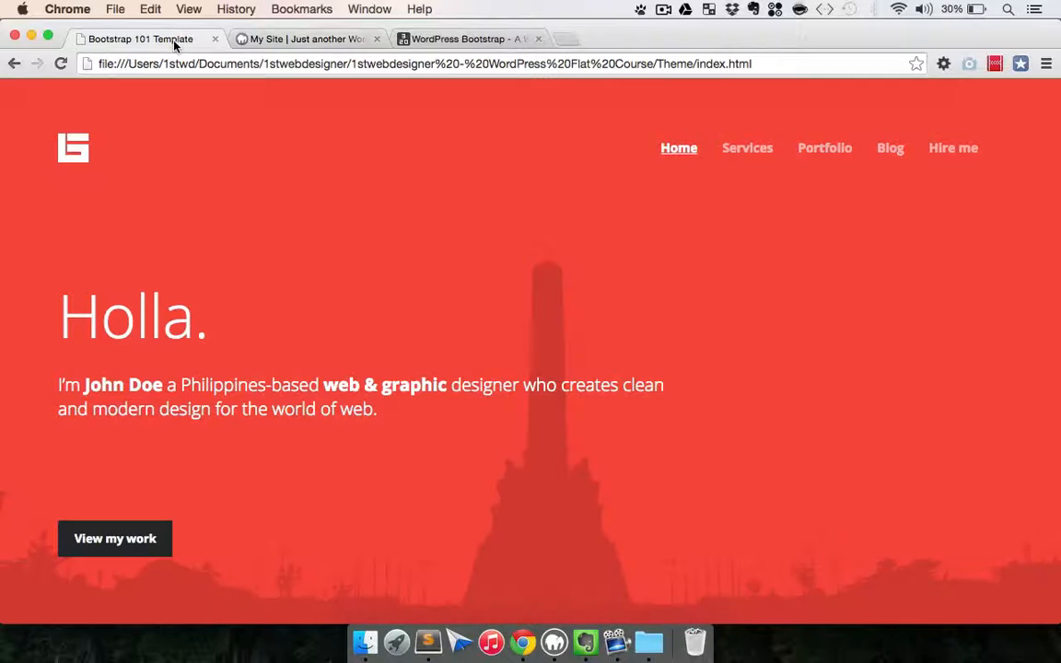
{"action": "left_click", "coordinate": [215, 39]}
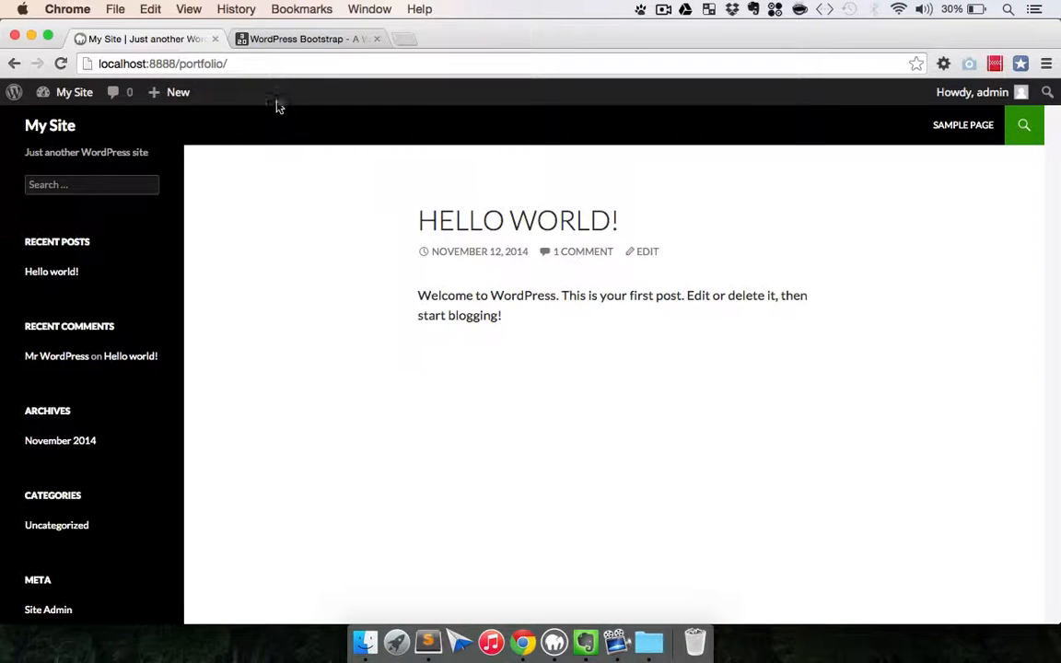
{"action": "left_click", "coordinate": [279, 40]}
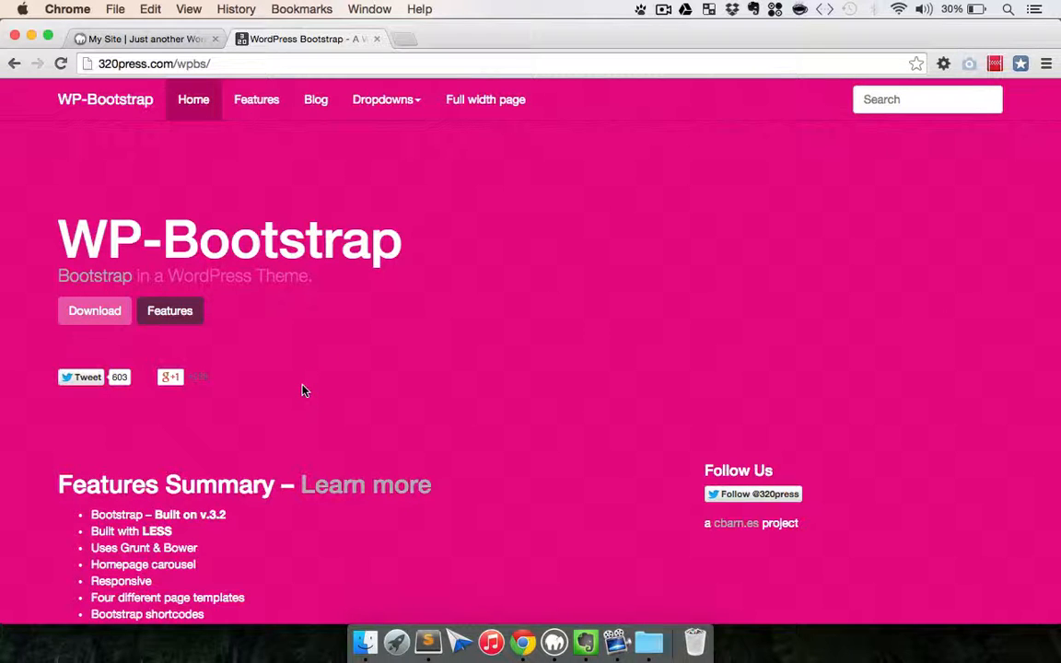
Step: Switch to Finder, look over the theme files and copy the wpbootstrap-1wd folder from the Desktop
{"action": "left_click", "coordinate": [365, 645]}
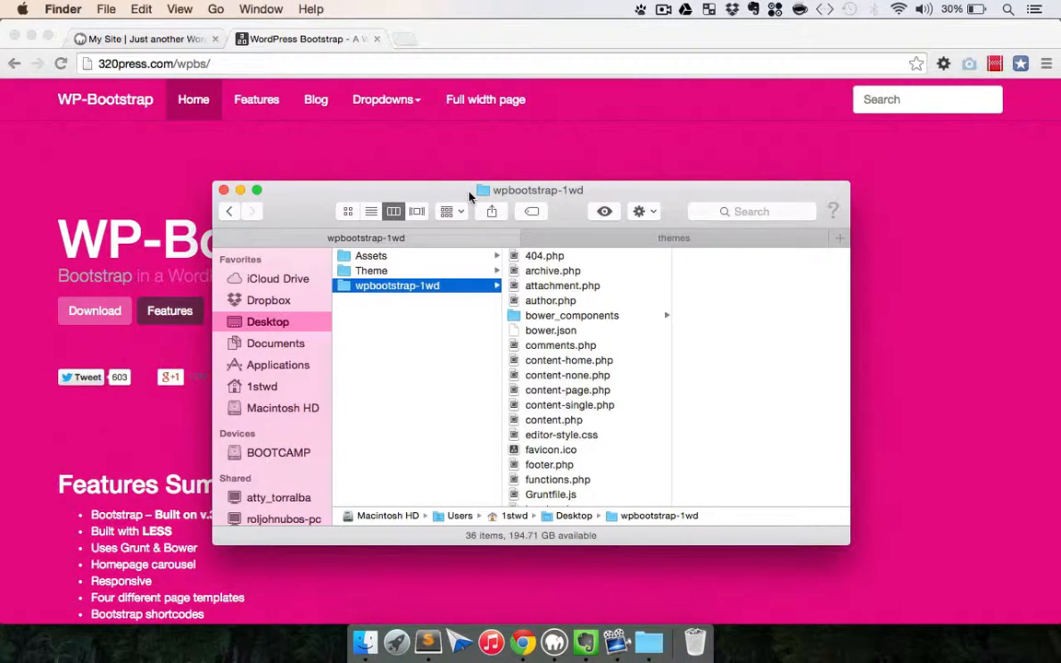
{"action": "left_click_drag", "start_coordinate": [469, 197], "coordinate": [609, 173]}
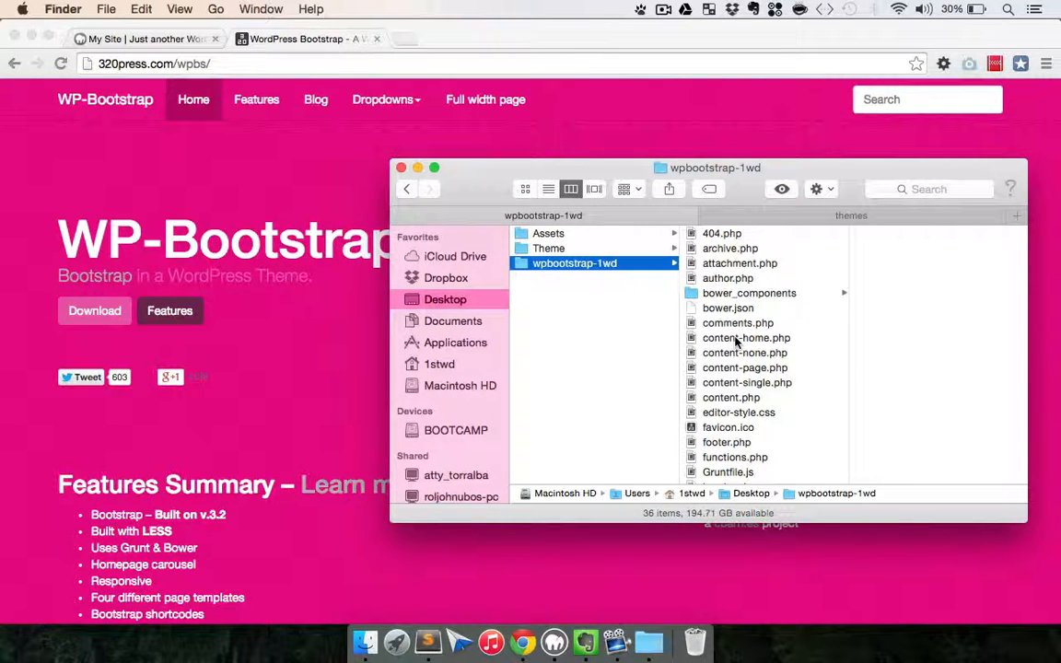
{"action": "scroll", "coordinate": [730, 395], "scroll_direction": "down", "scroll_amount": 1}
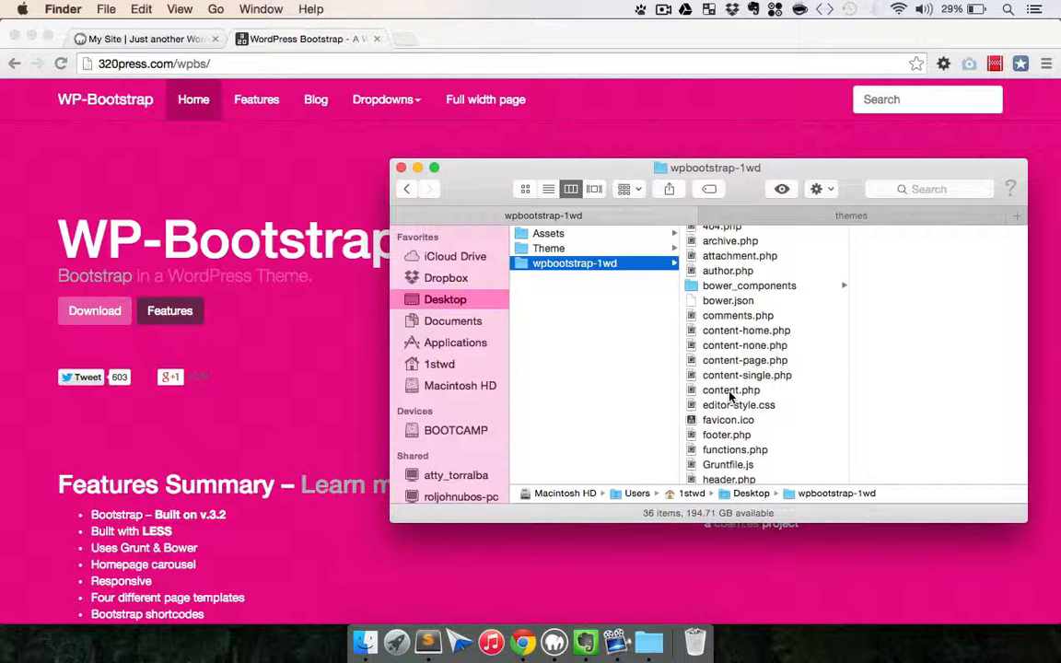
{"action": "right_click", "coordinate": [579, 267]}
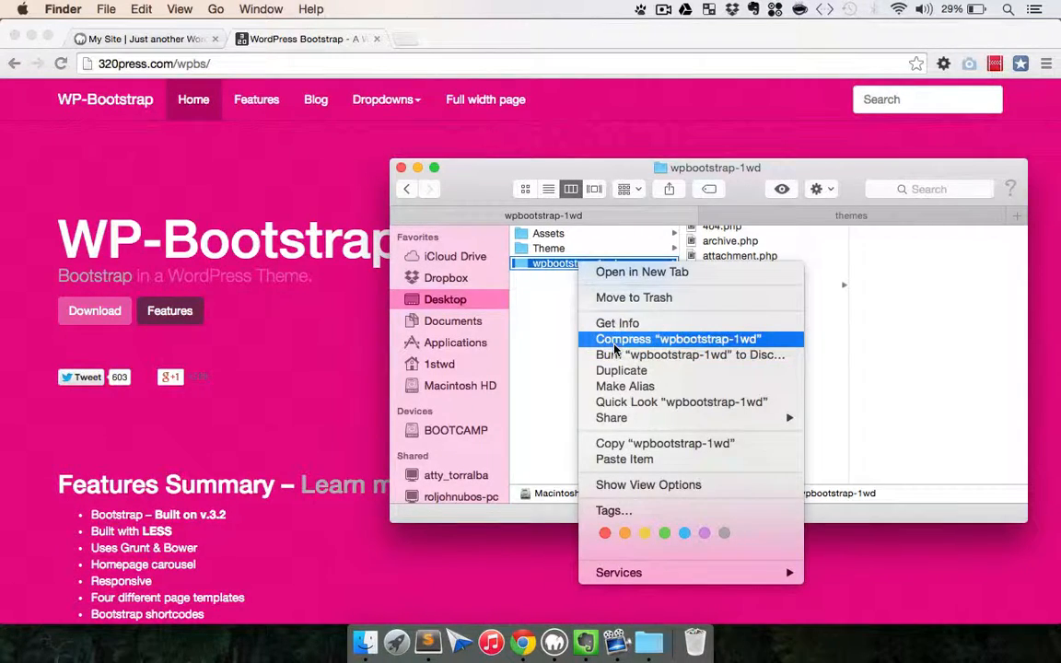
{"action": "left_click", "coordinate": [635, 443]}
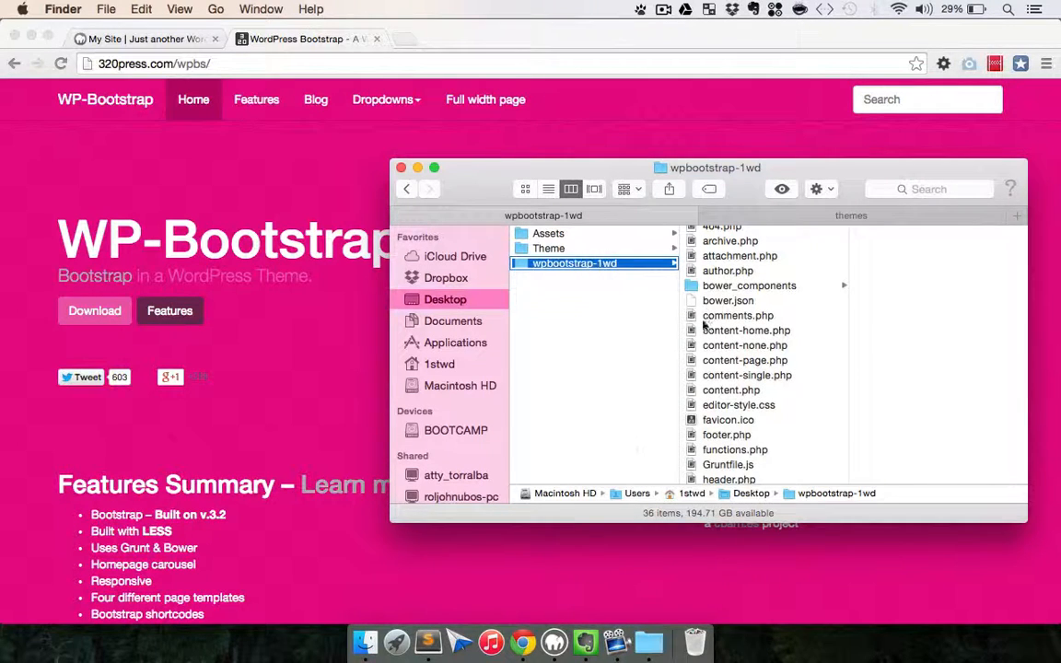
Step: Check the path to MAMP/htdocs/portfolio/wp-content/themes and paste the wpbootstrap-1wd folder there
{"action": "left_click", "coordinate": [833, 214]}
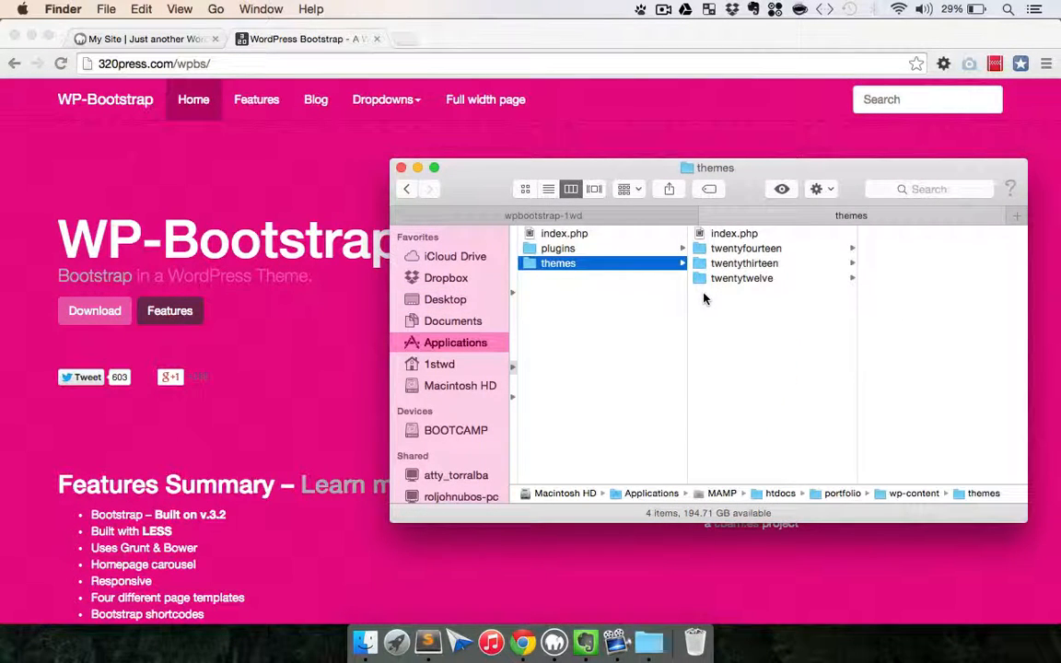
{"action": "scroll", "coordinate": [703, 297], "scroll_direction": "left", "scroll_amount": 8}
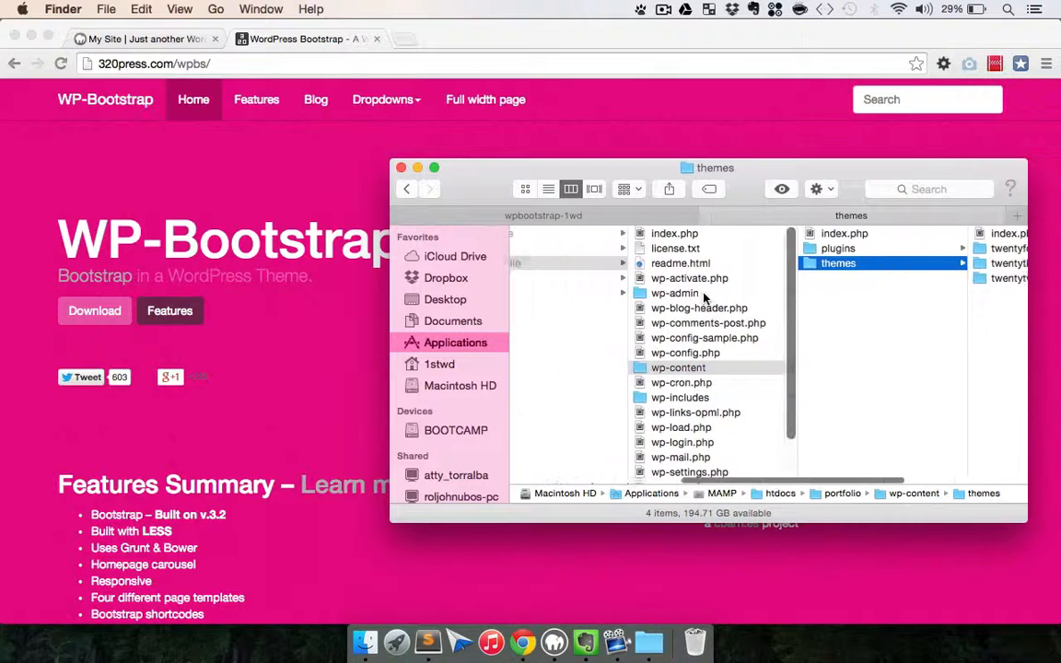
{"action": "scroll", "coordinate": [602, 310], "scroll_direction": "left", "scroll_amount": 5}
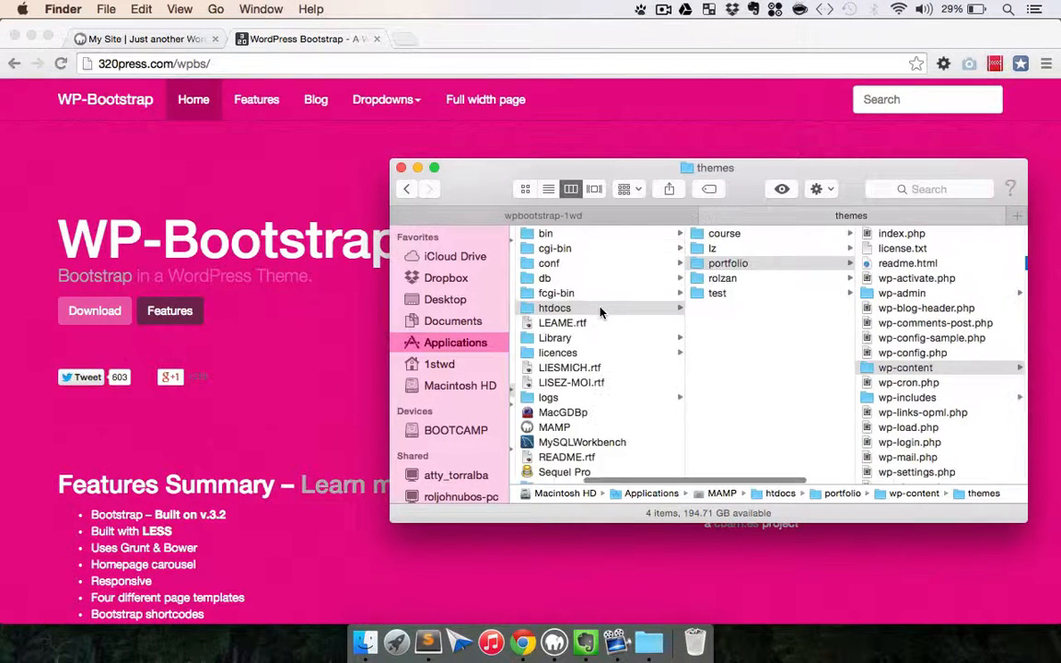
{"action": "scroll", "coordinate": [601, 311], "scroll_direction": "left", "scroll_amount": 3}
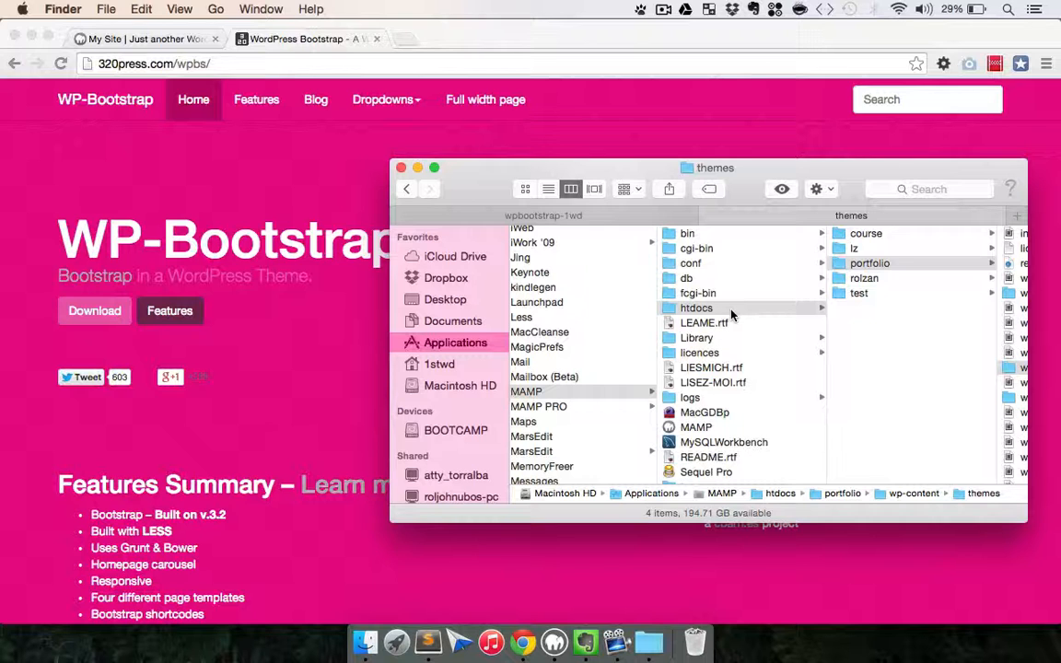
{"action": "scroll", "coordinate": [732, 309], "scroll_direction": "right", "scroll_amount": 4}
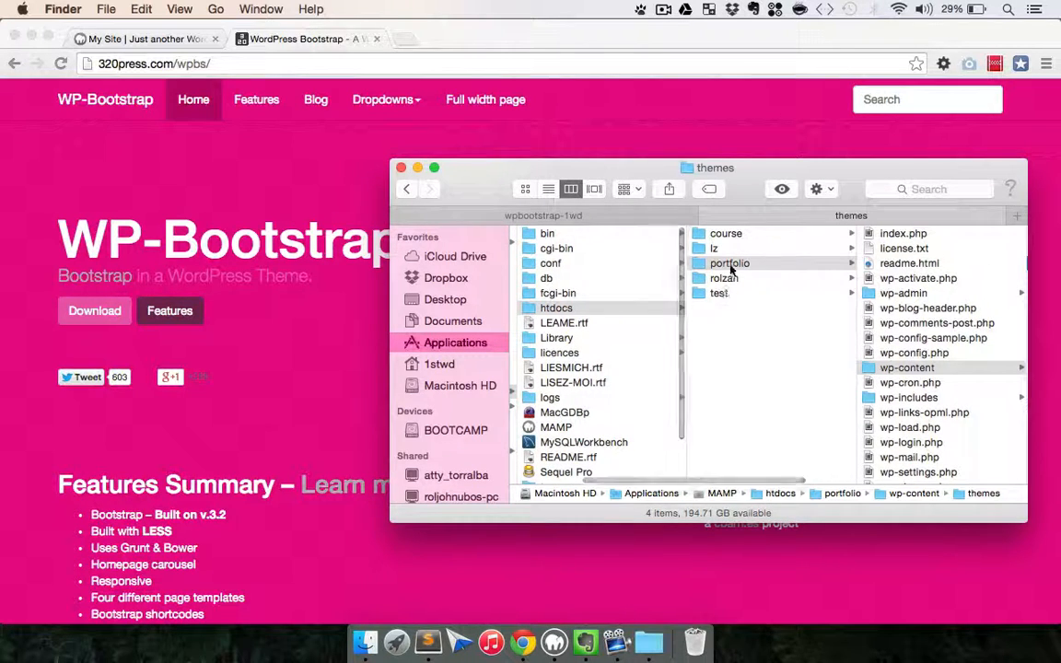
{"action": "scroll", "coordinate": [819, 350], "scroll_direction": "right", "scroll_amount": 3}
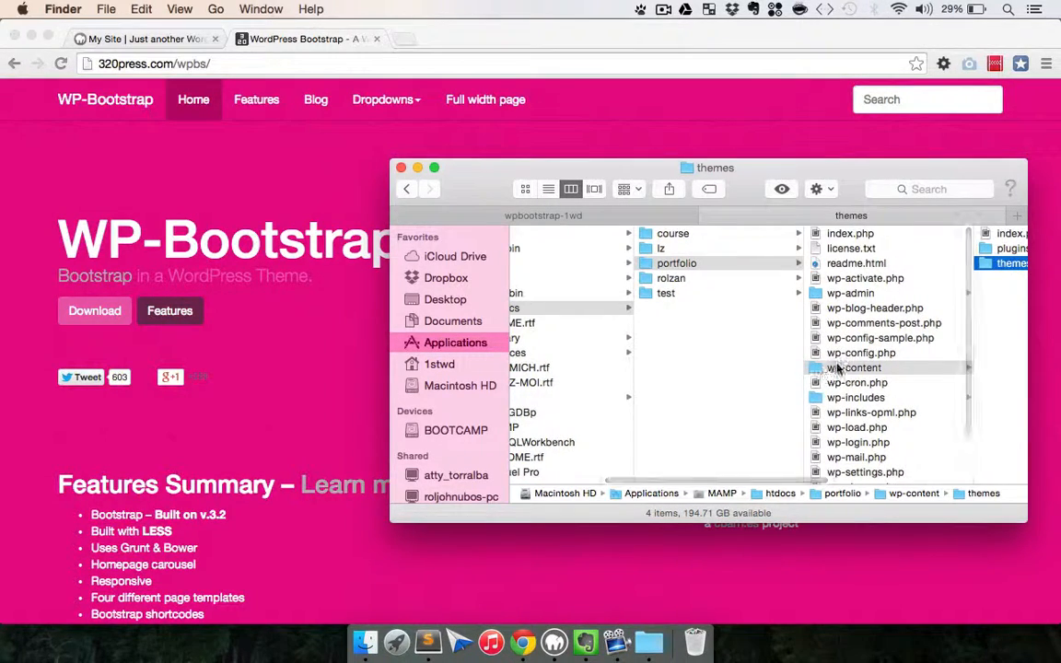
{"action": "scroll", "coordinate": [838, 368], "scroll_direction": "right", "scroll_amount": 3}
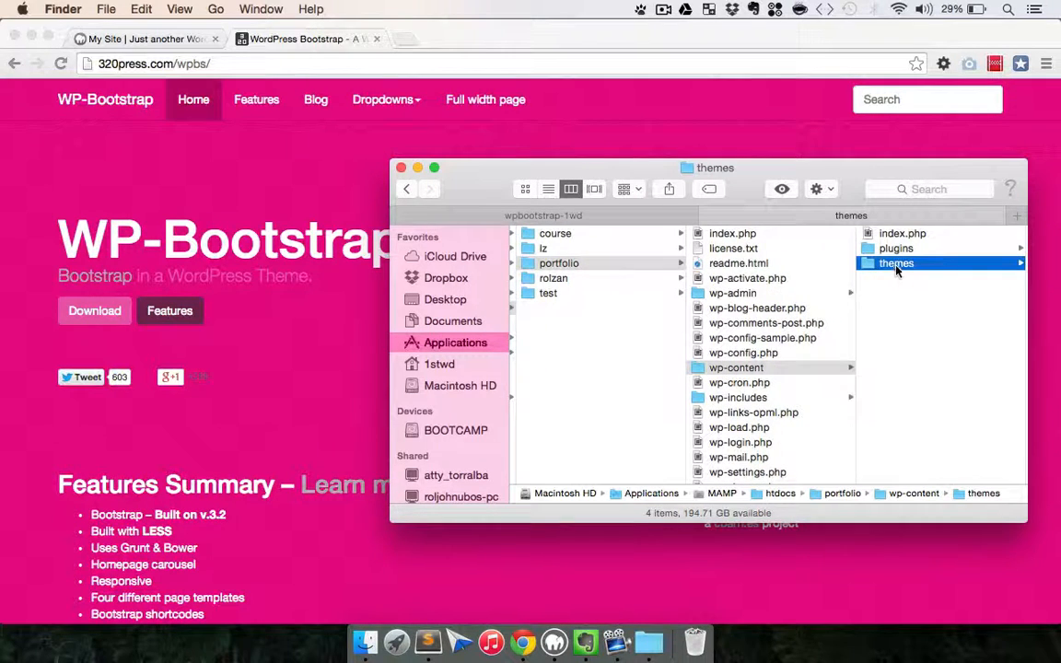
{"action": "scroll", "coordinate": [896, 269], "scroll_direction": "right", "scroll_amount": 3}
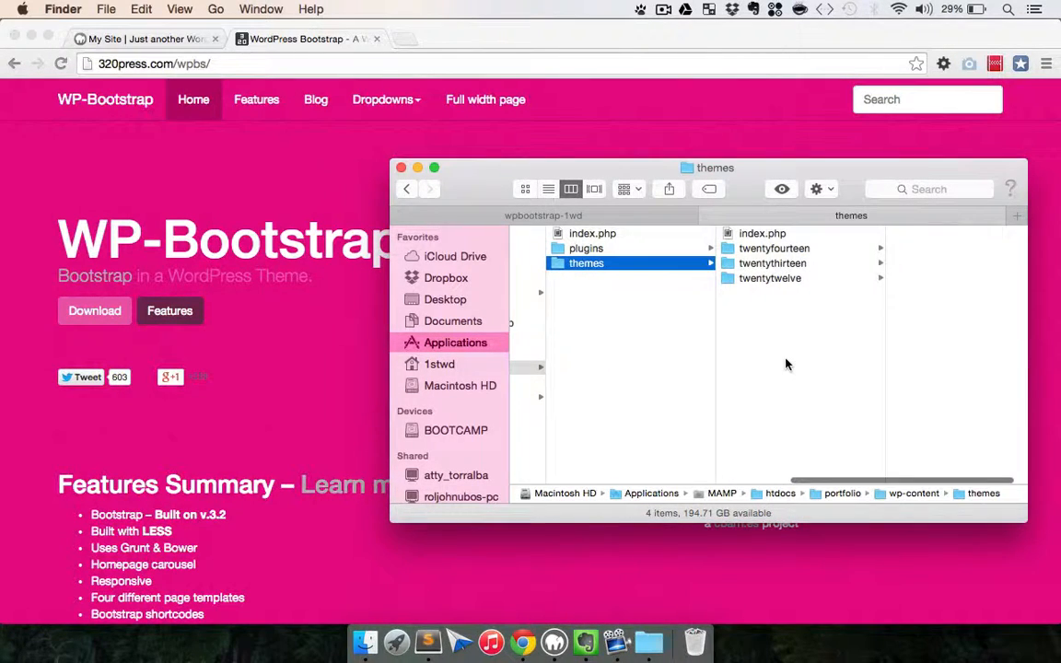
{"action": "right_click", "coordinate": [785, 361]}
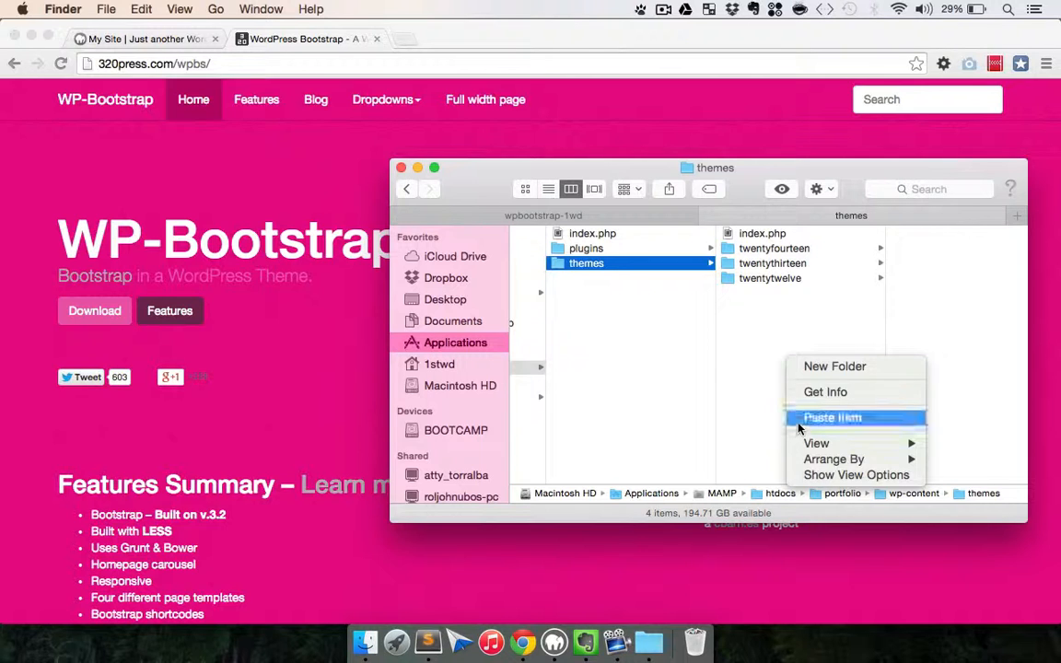
{"action": "left_click", "coordinate": [799, 427]}
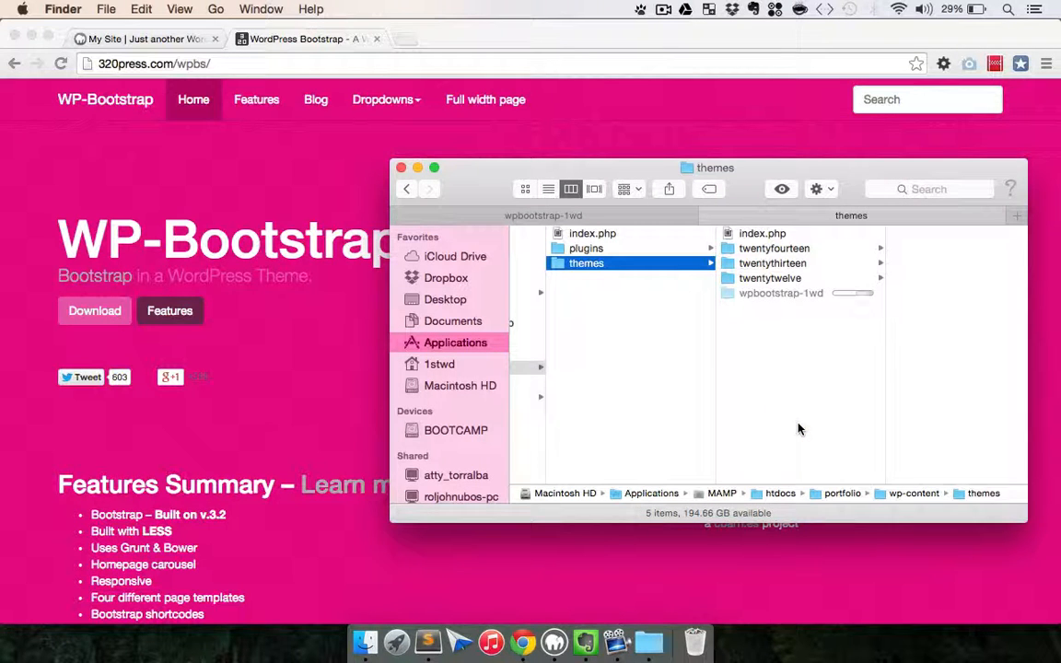
Step: Switch back to Chrome, close the WP-Bootstrap page and open the portfolio site's WordPress dashboard
{"action": "left_click", "coordinate": [274, 170]}
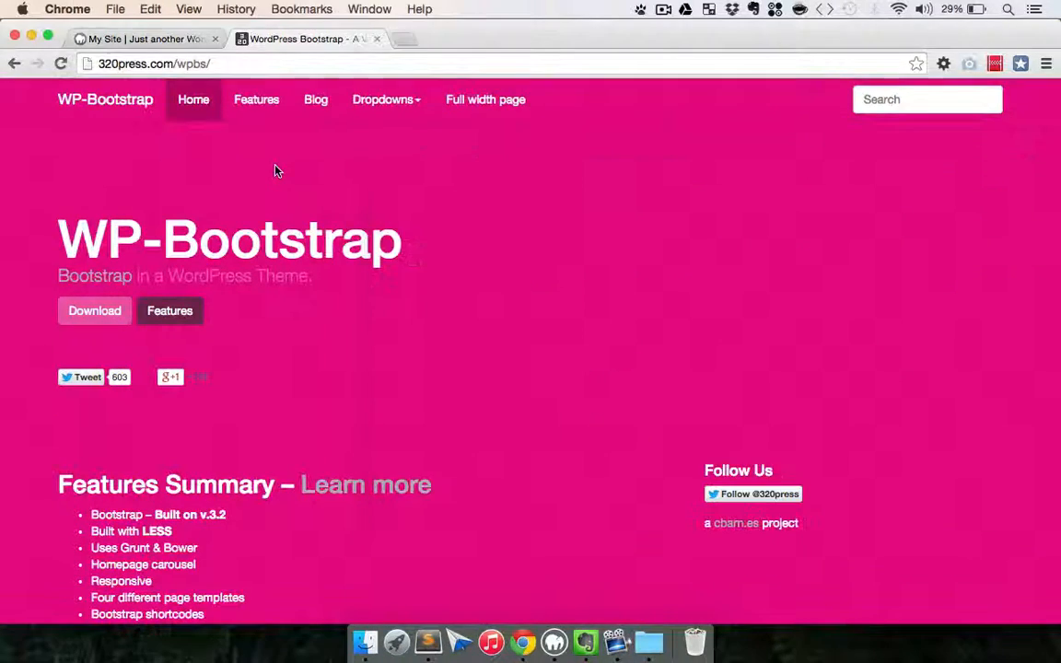
{"action": "left_click", "coordinate": [378, 40]}
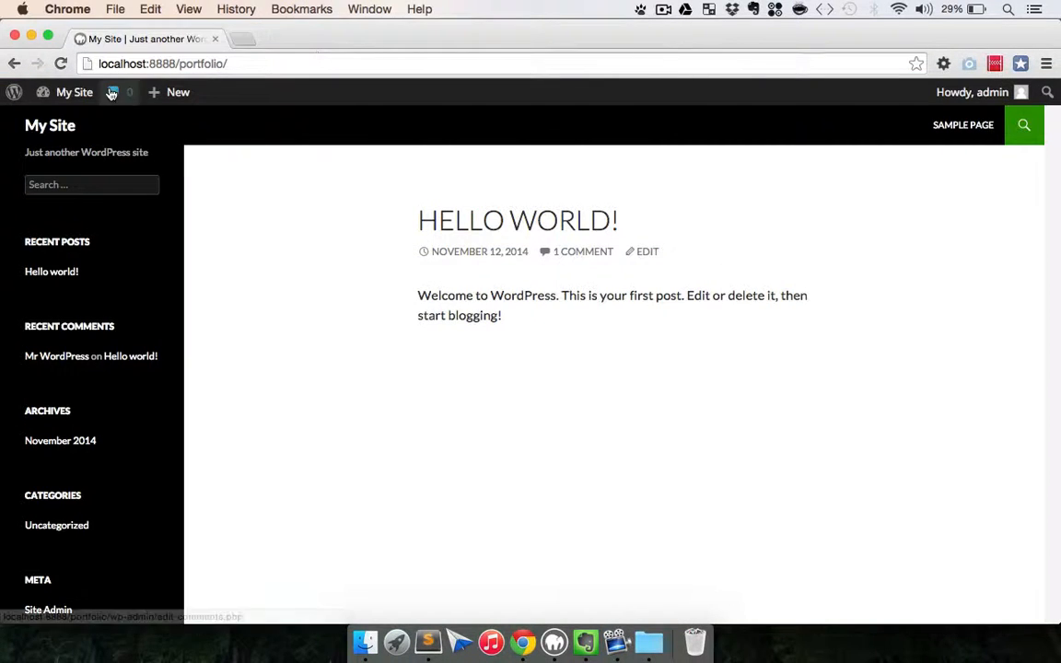
{"action": "mouse_move", "coordinate": [73, 92]}
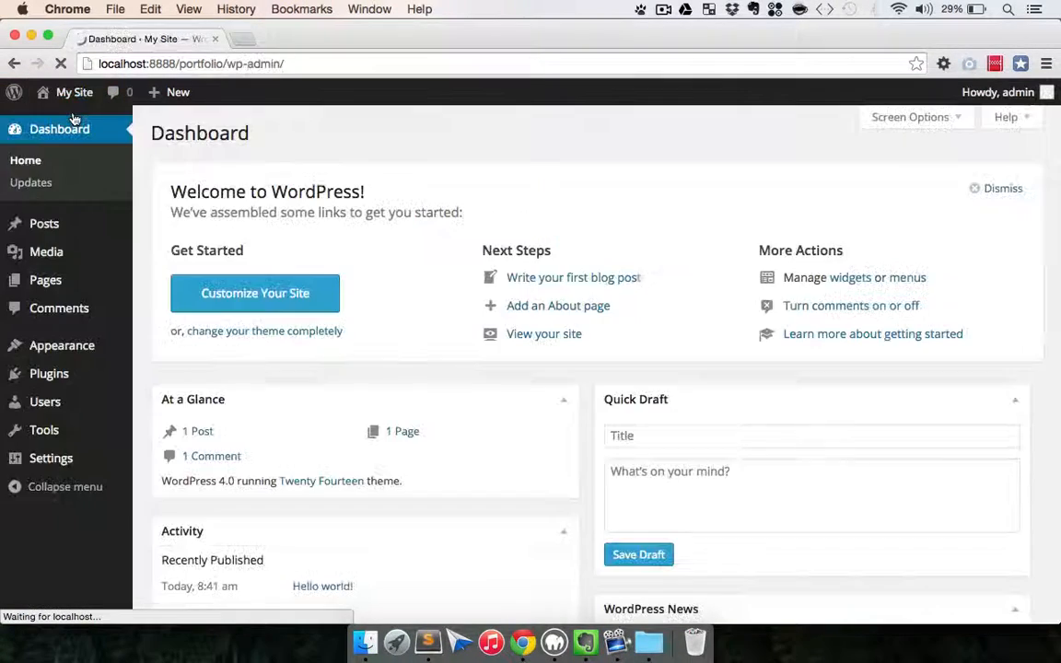
Step: Activate the wpbootstrap-1wd theme for the portfolio site and visit the site
{"action": "left_click", "coordinate": [57, 350]}
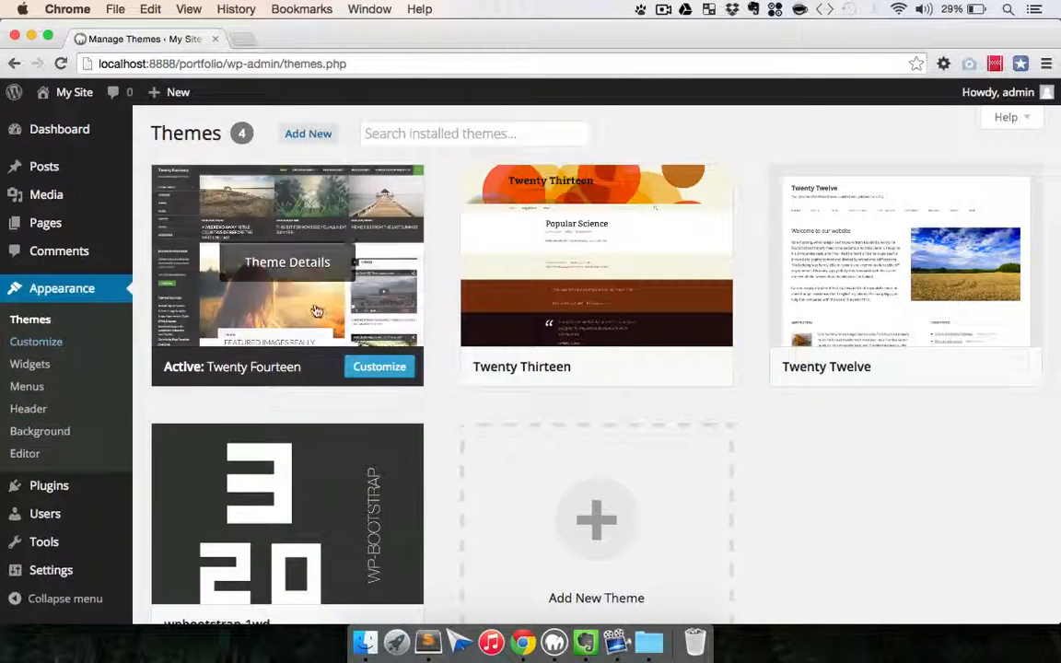
{"action": "scroll", "coordinate": [342, 354], "scroll_direction": "down", "scroll_amount": 3}
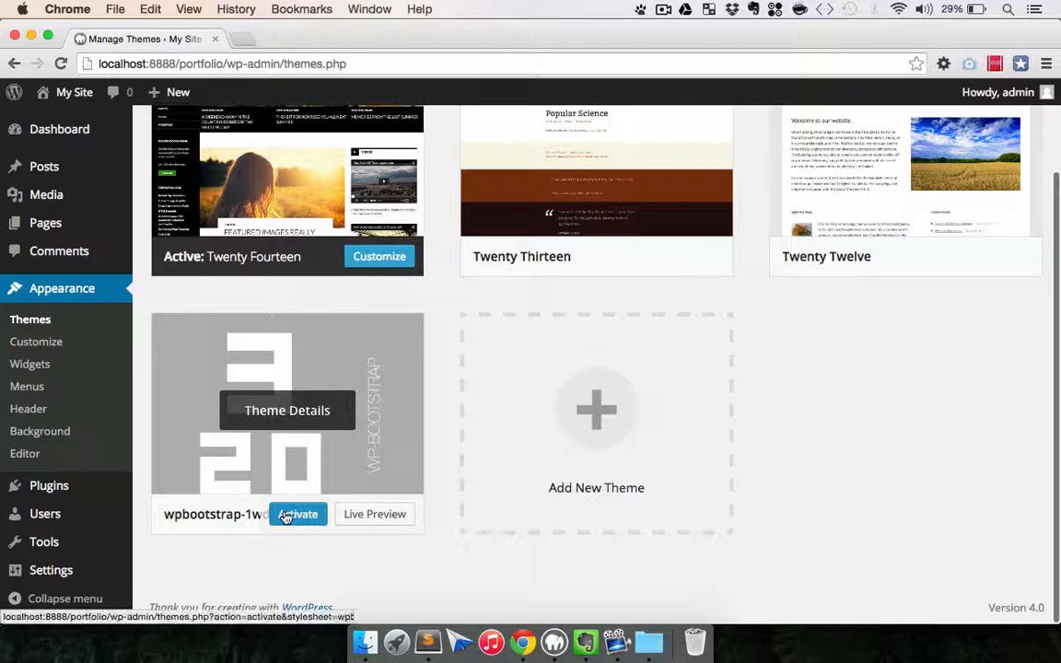
{"action": "left_click", "coordinate": [286, 516]}
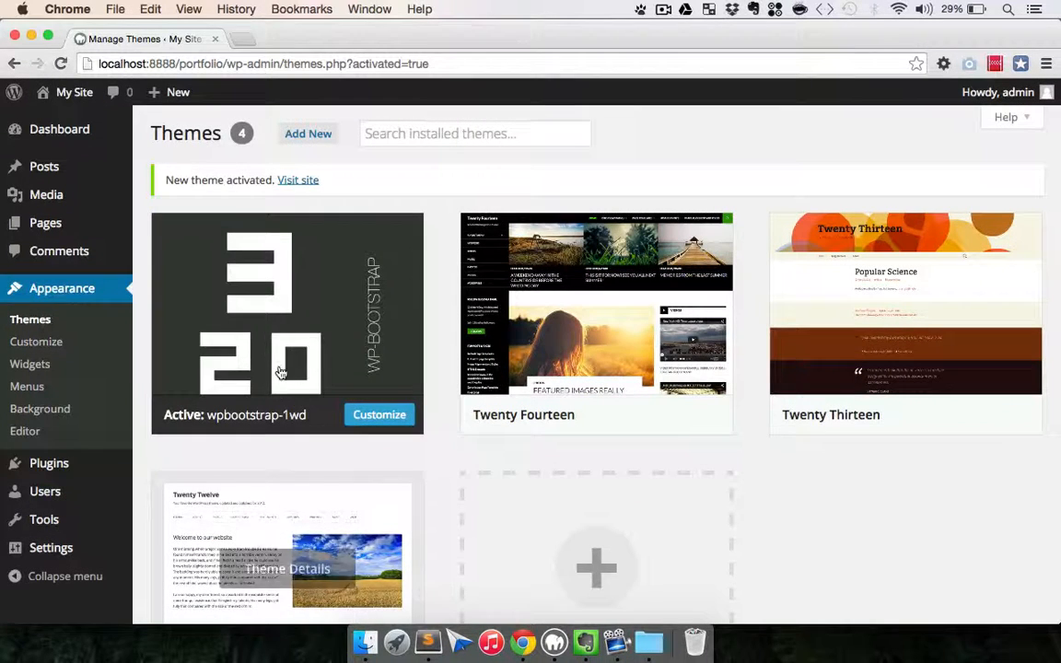
{"action": "left_click", "coordinate": [295, 182]}
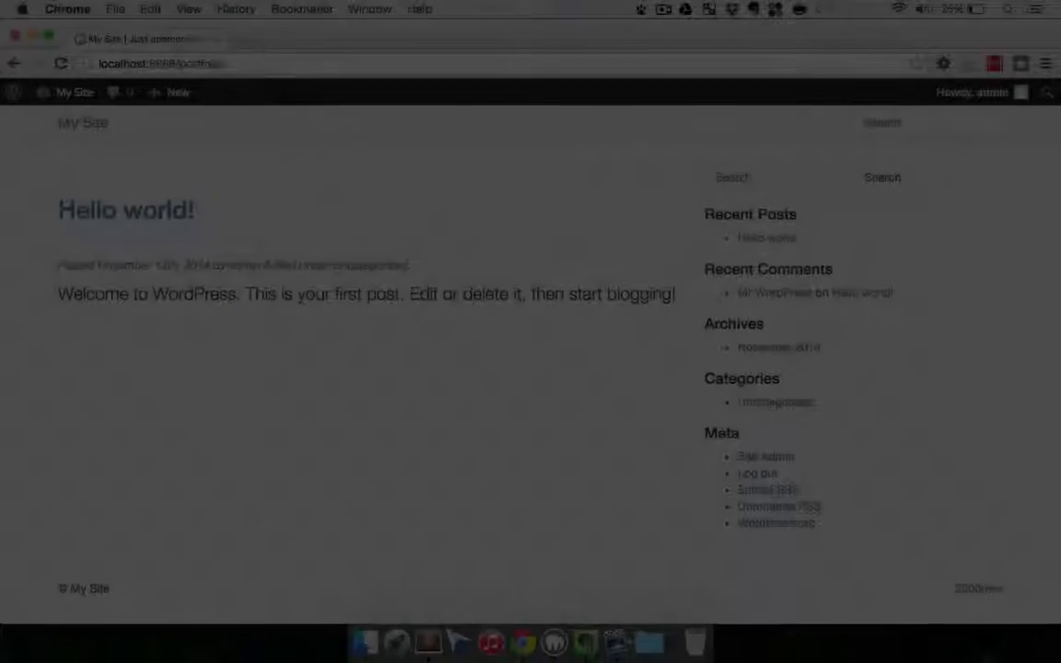
Step: Switch to Finder, open index.html from the Desktop's Theme folder in Chrome, and place its page ahead of the My Site page
{"action": "left_click", "coordinate": [365, 638]}
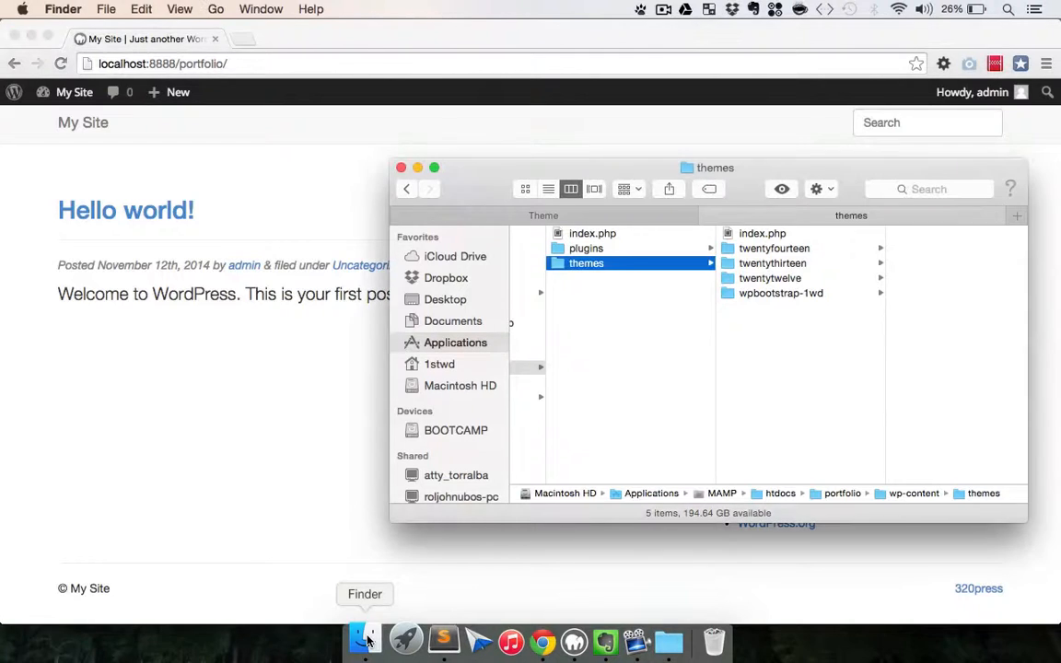
{"action": "left_click", "coordinate": [552, 215]}
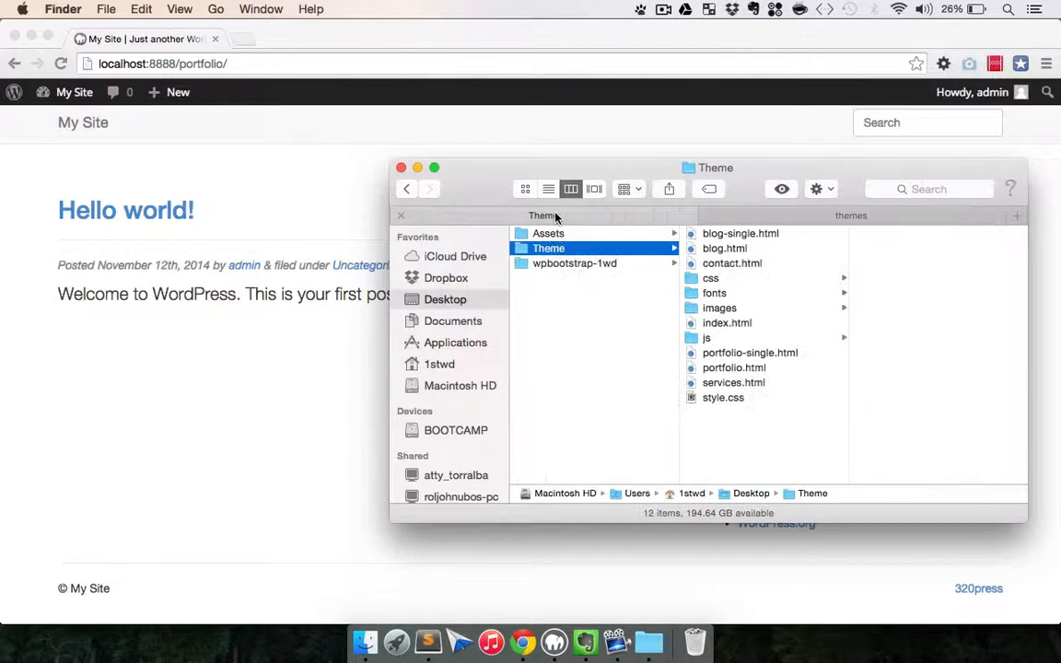
{"action": "double_click", "coordinate": [715, 324]}
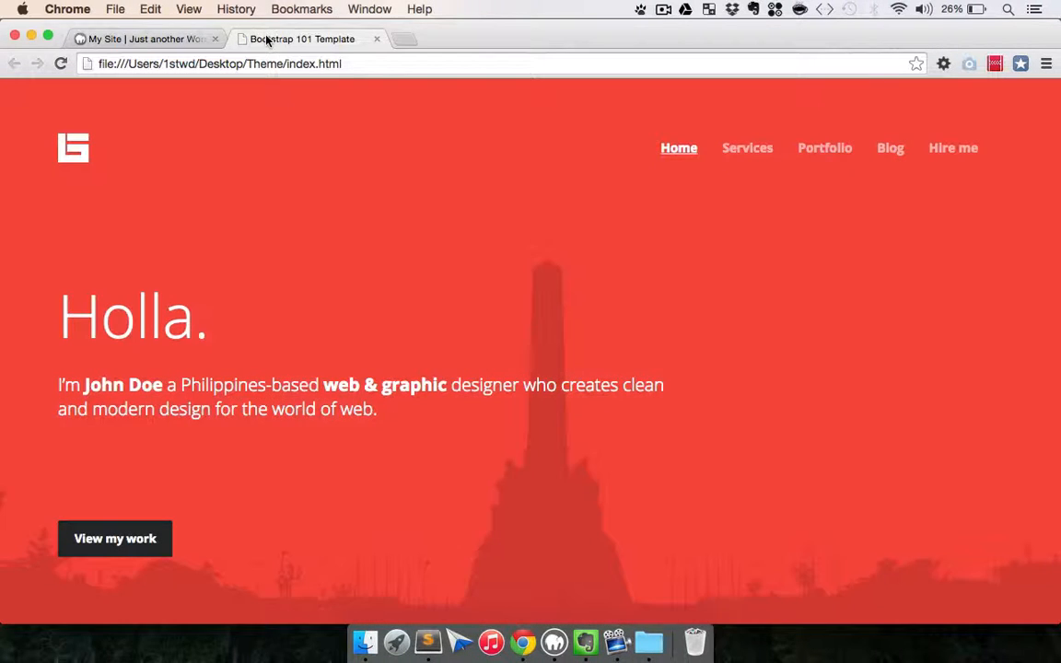
{"action": "left_click_drag", "start_coordinate": [266, 39], "coordinate": [153, 38]}
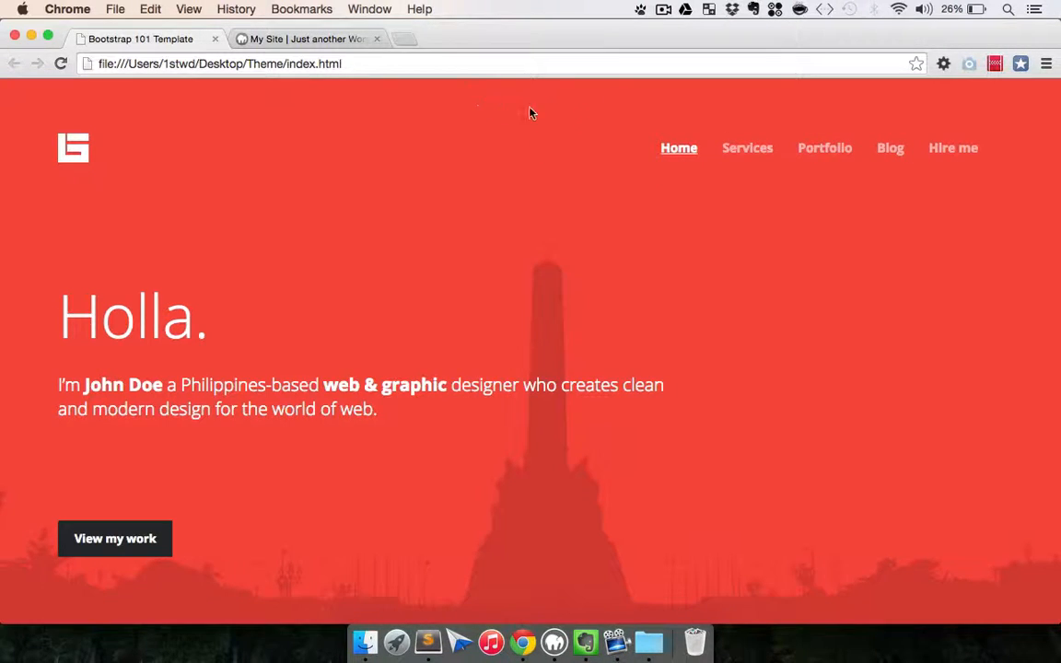
Step: Go back to the My Site dashboard and publish a new page titled "Home" with the text "This is home"
{"action": "left_click", "coordinate": [286, 46]}
{"action": "mouse_move", "coordinate": [71, 94]}
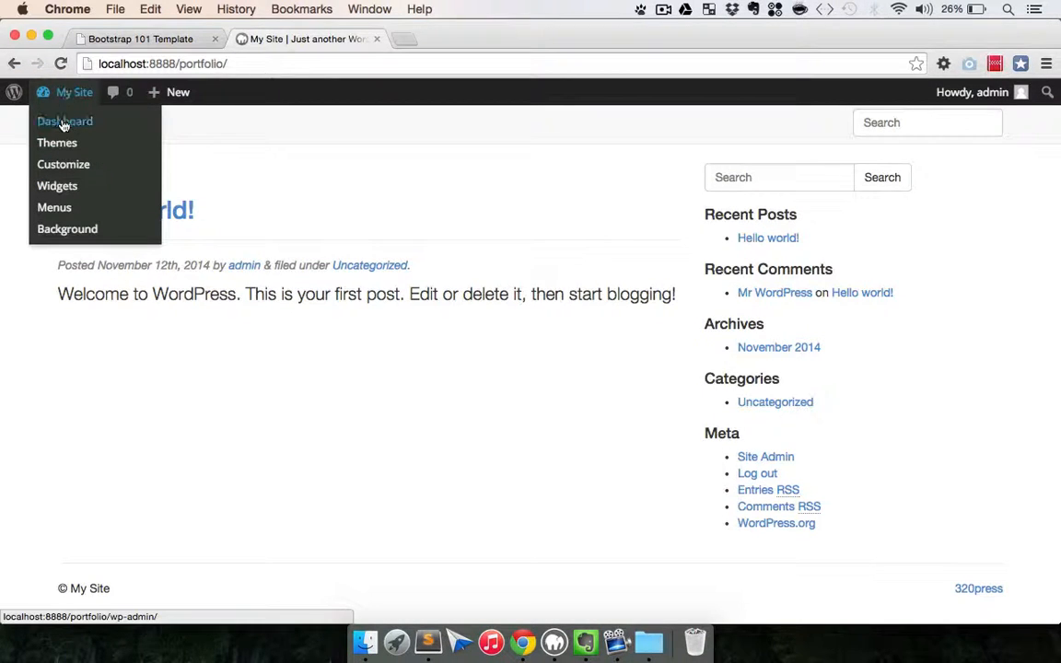
{"action": "left_click", "coordinate": [63, 125]}
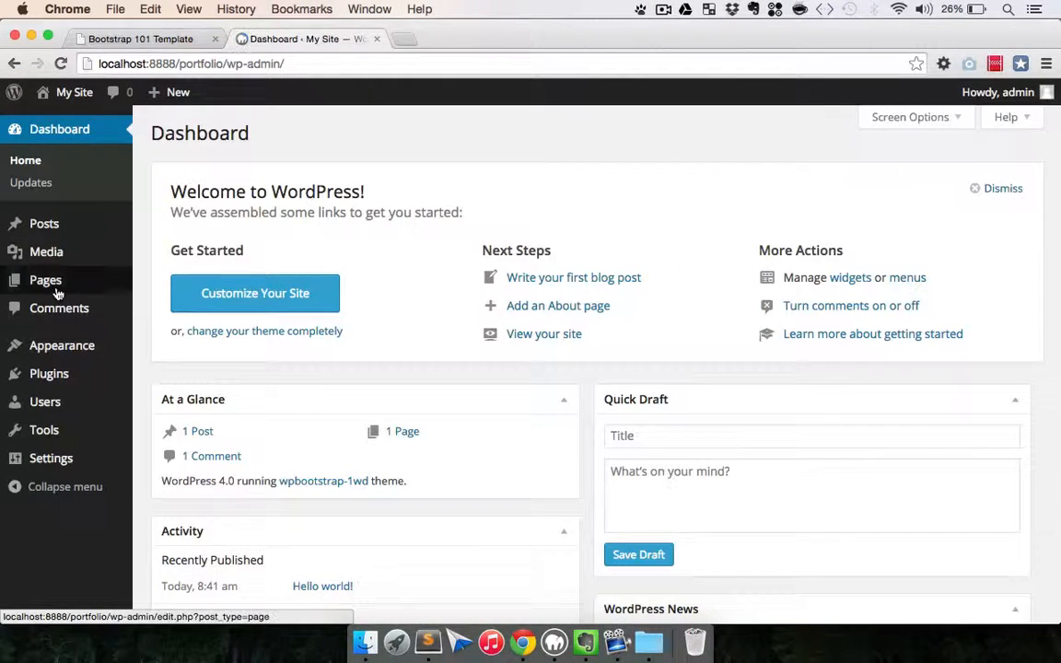
{"action": "mouse_move", "coordinate": [112, 286]}
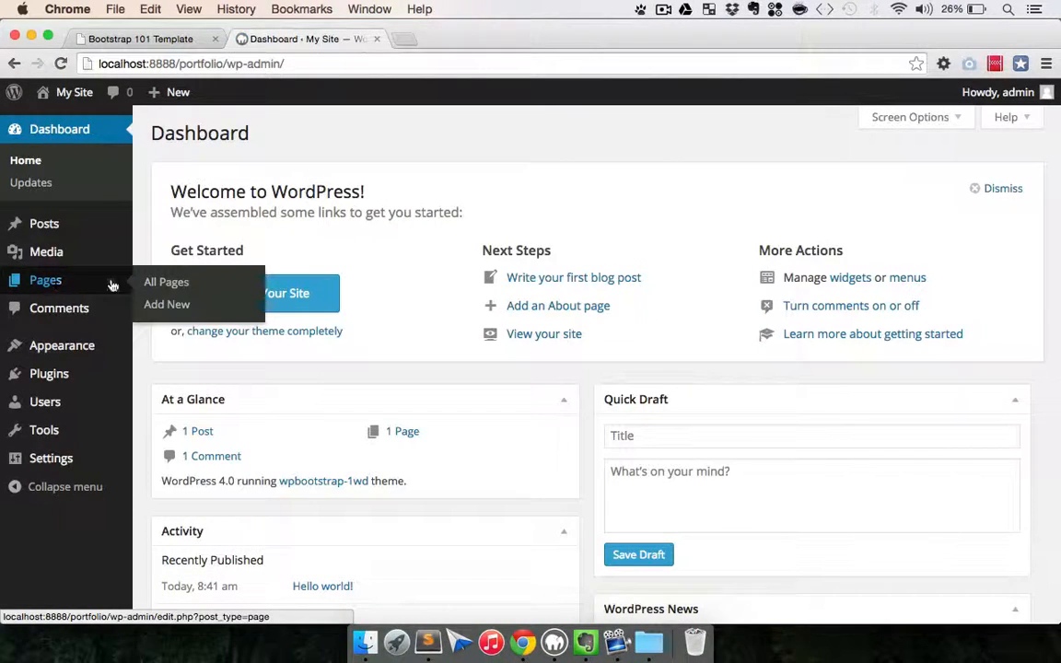
{"action": "left_click", "coordinate": [167, 306]}
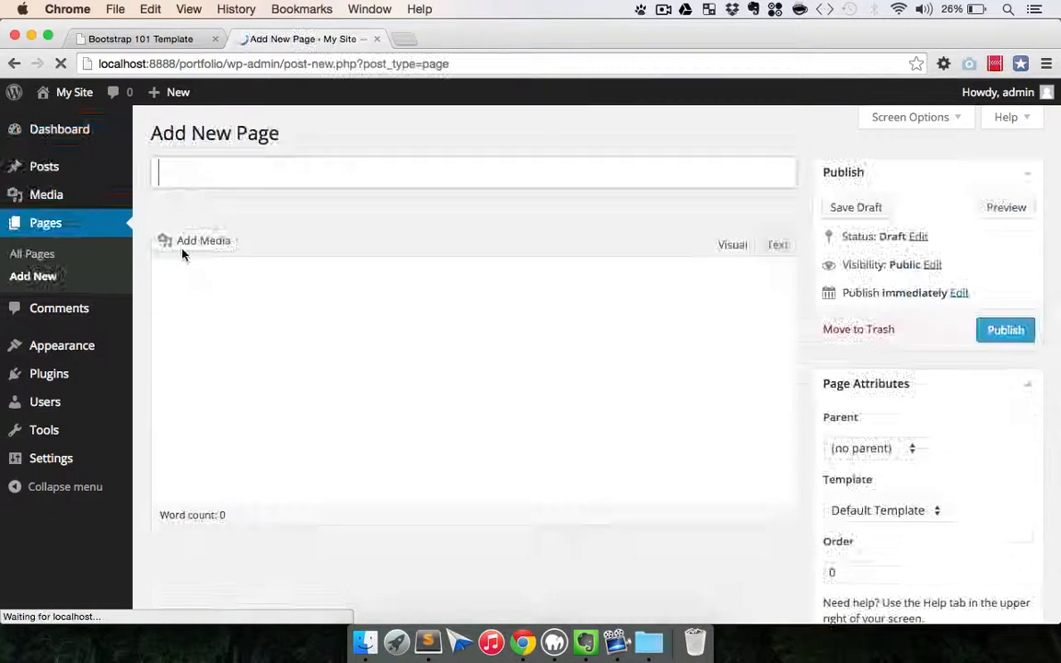
{"action": "type", "text": "Home"}
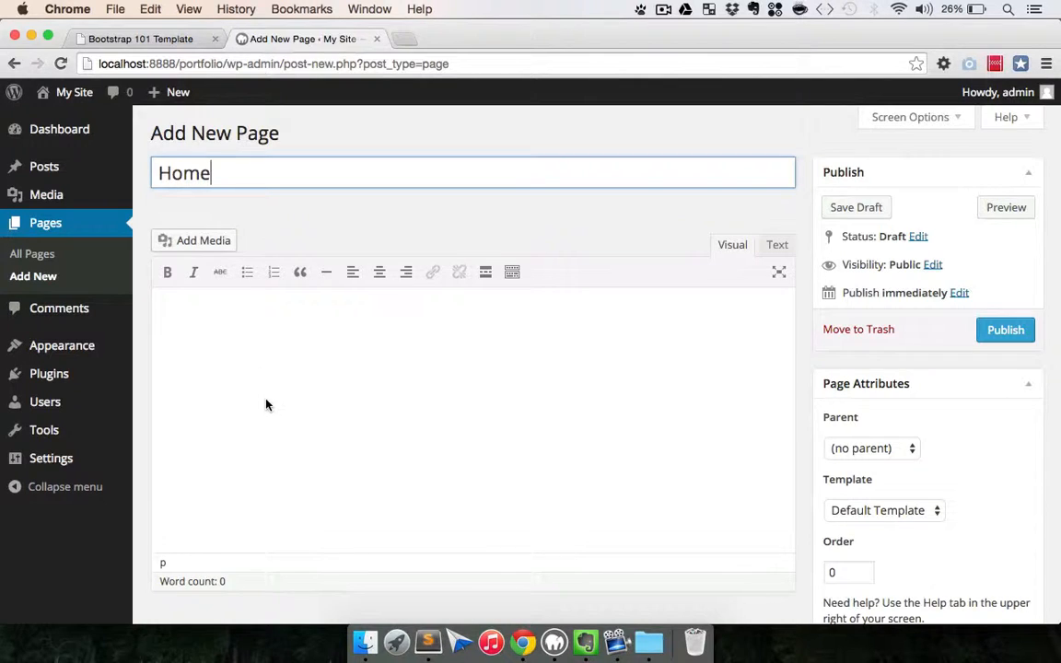
{"action": "key", "text": "Tab"}
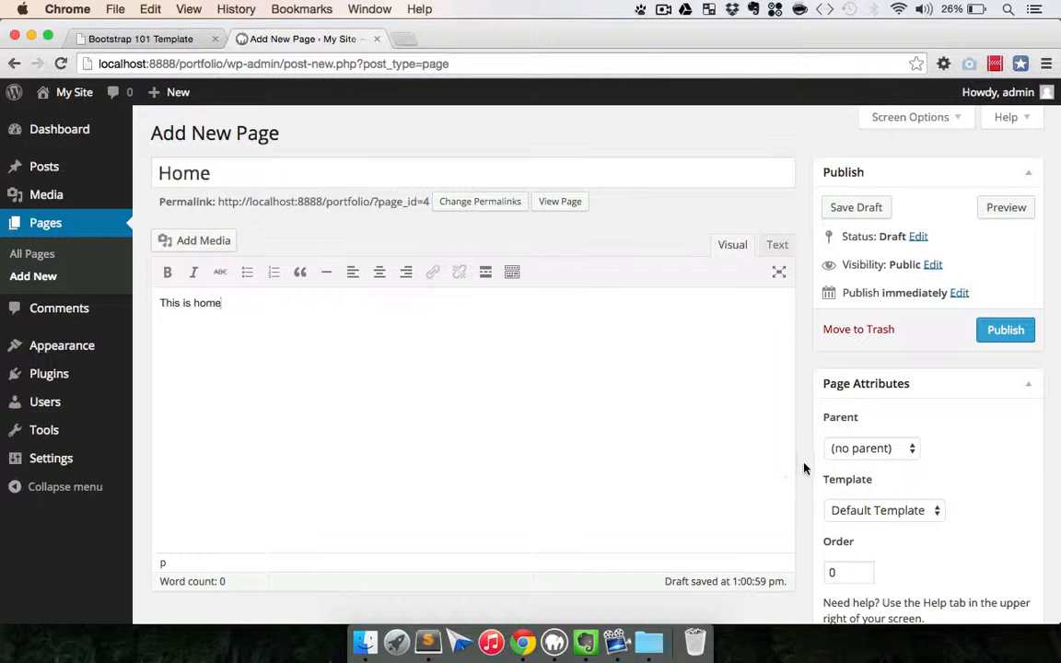
{"action": "scroll", "coordinate": [803, 468], "scroll_direction": "down", "scroll_amount": 3}
{"action": "scroll", "coordinate": [803, 468], "scroll_direction": "up", "scroll_amount": 3}
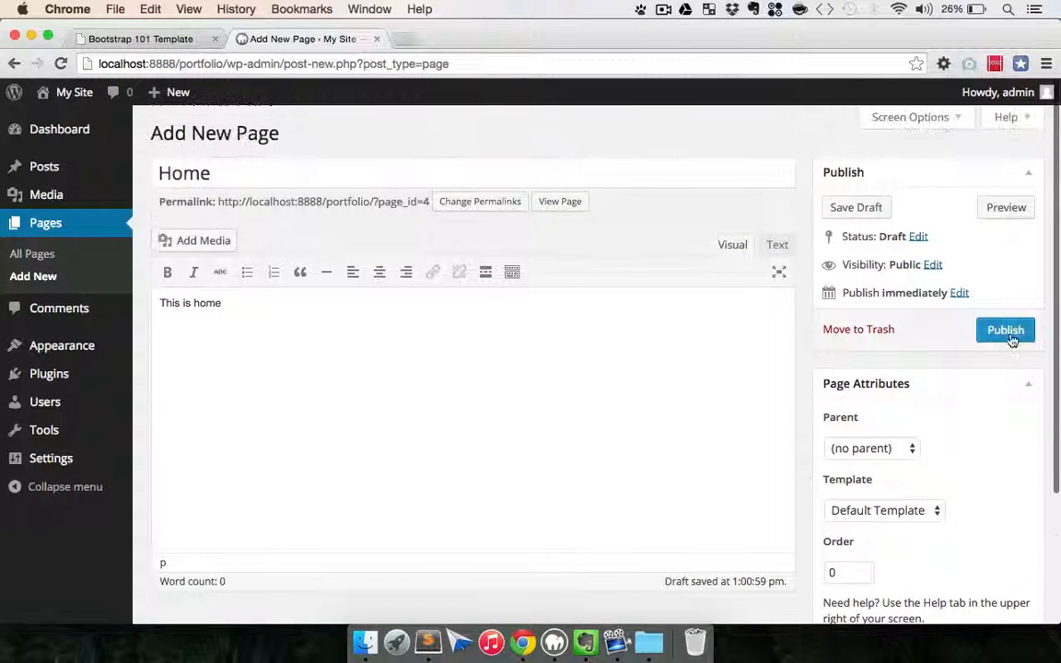
{"action": "left_click", "coordinate": [1009, 333]}
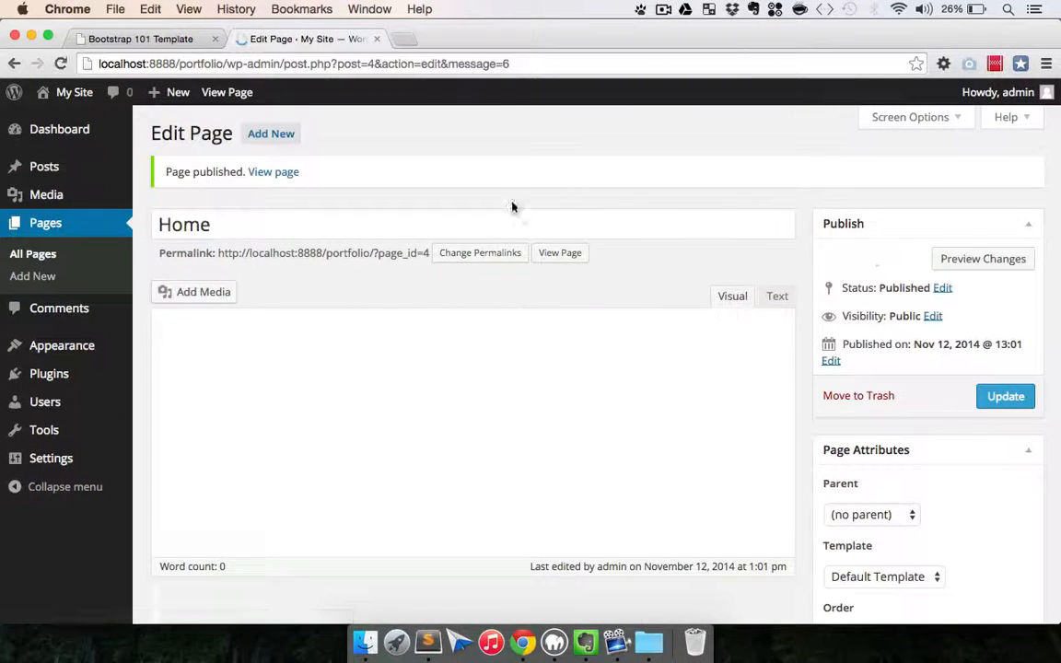
Step: Add and publish a new page titled "Blog" with the text "This is blog"
{"action": "left_click", "coordinate": [283, 137]}
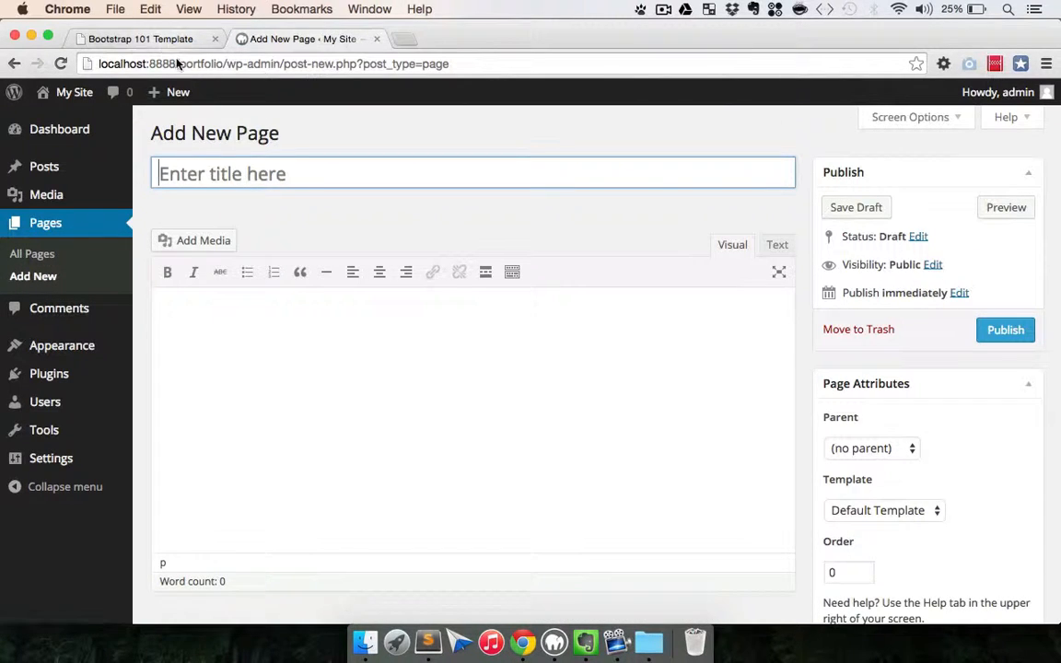
{"action": "type", "text": "Blog"}
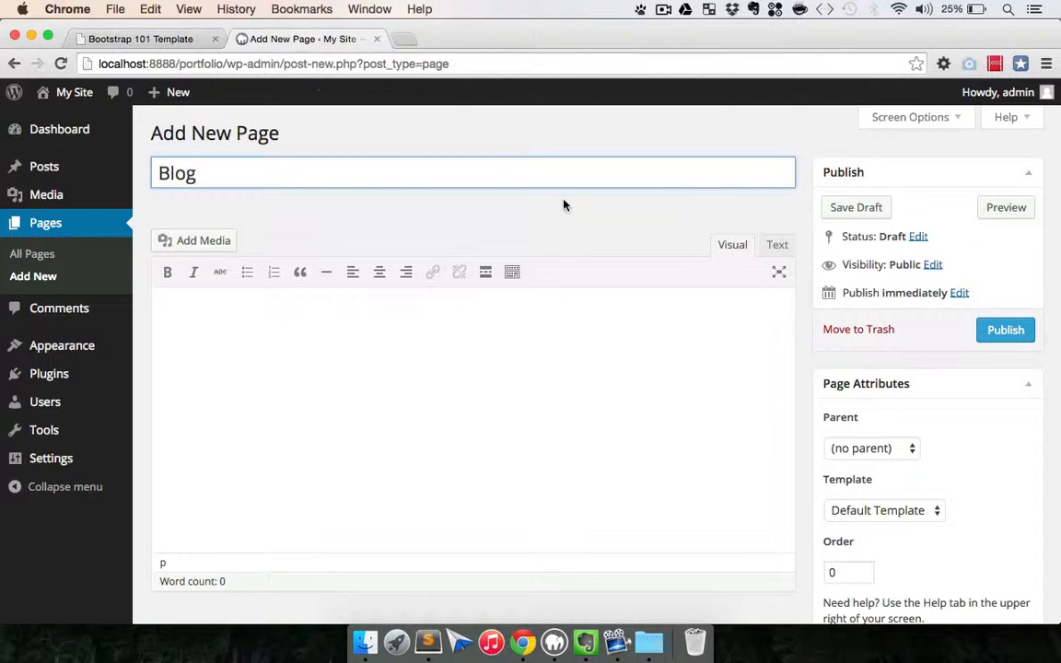
{"action": "left_click", "coordinate": [591, 349]}
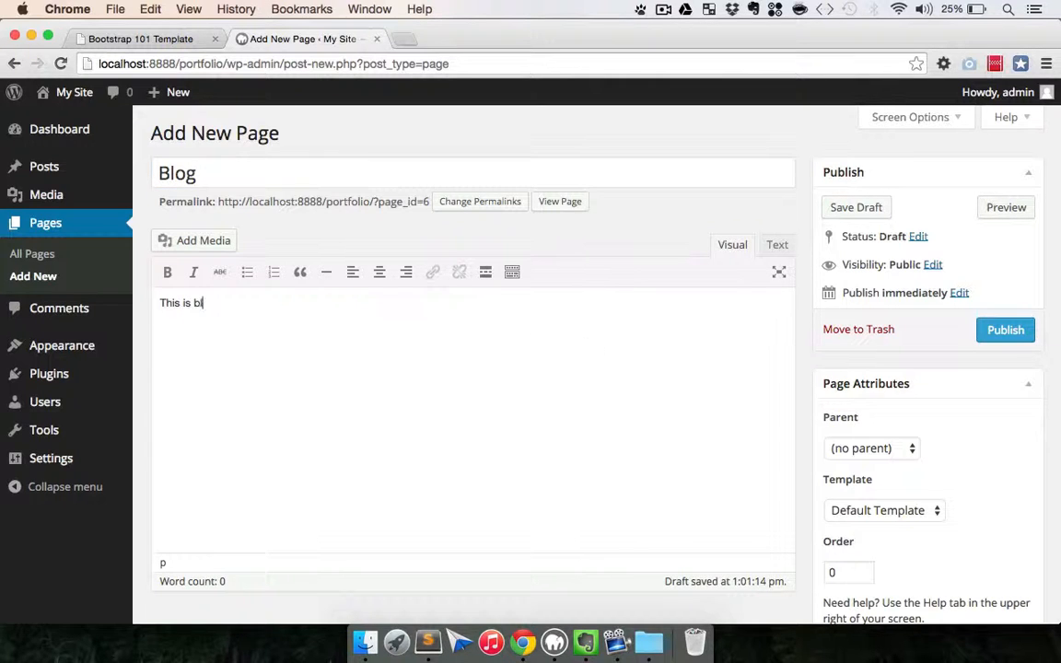
{"action": "left_click", "coordinate": [1006, 333]}
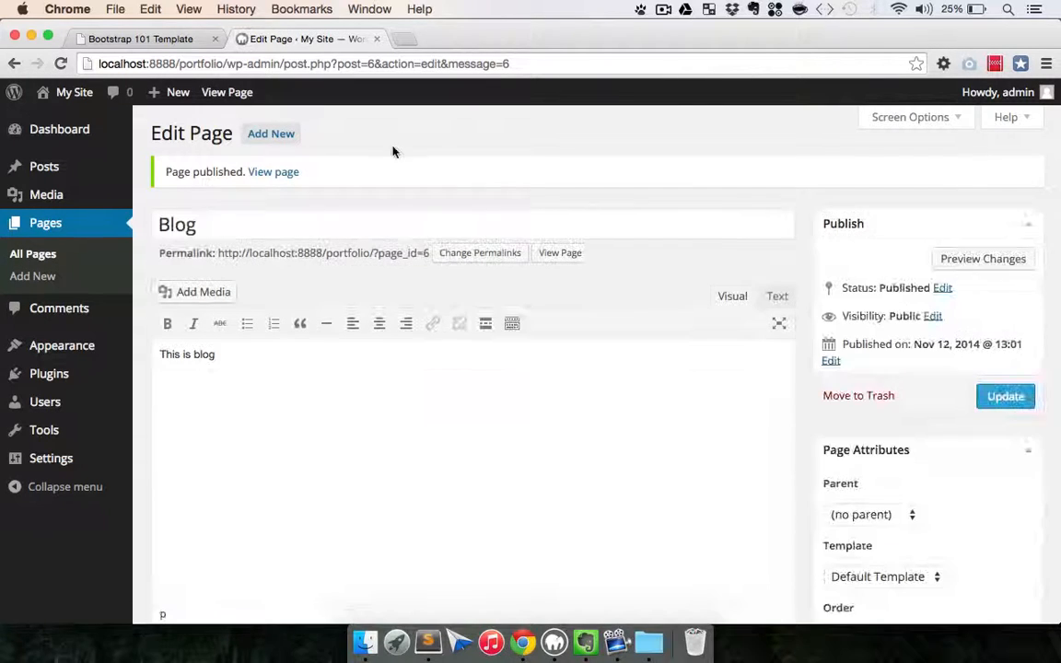
Step: Check the template's navigation, and publish a new page titled "Services" with the text "This is the services page"
{"action": "left_click", "coordinate": [276, 136]}
{"action": "left_click", "coordinate": [149, 39]}
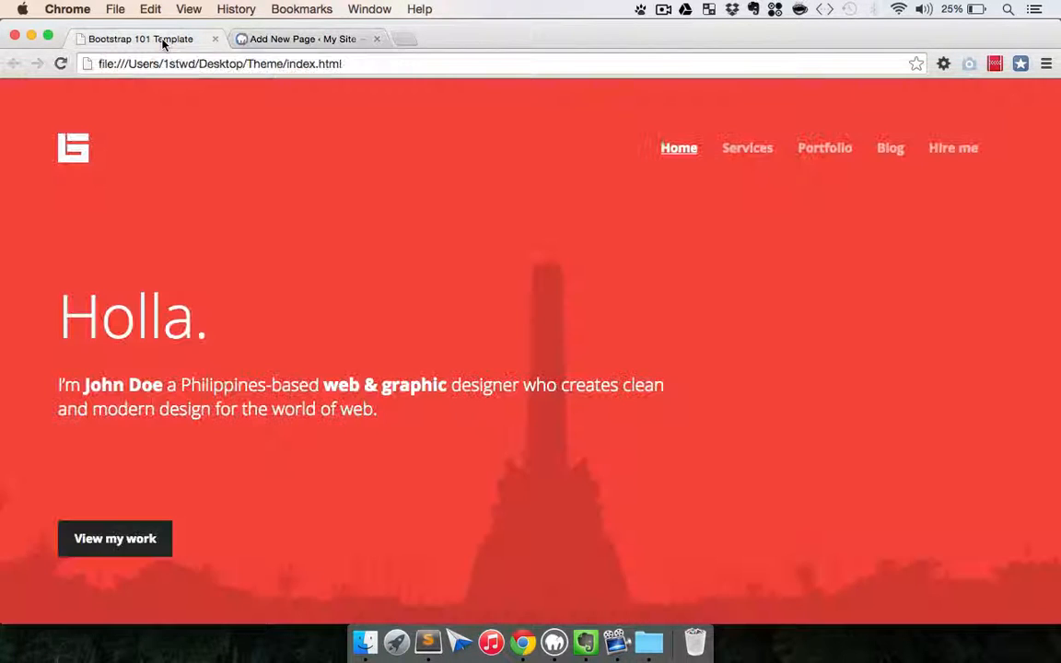
{"action": "left_click", "coordinate": [272, 41]}
{"action": "type", "text": "S"}
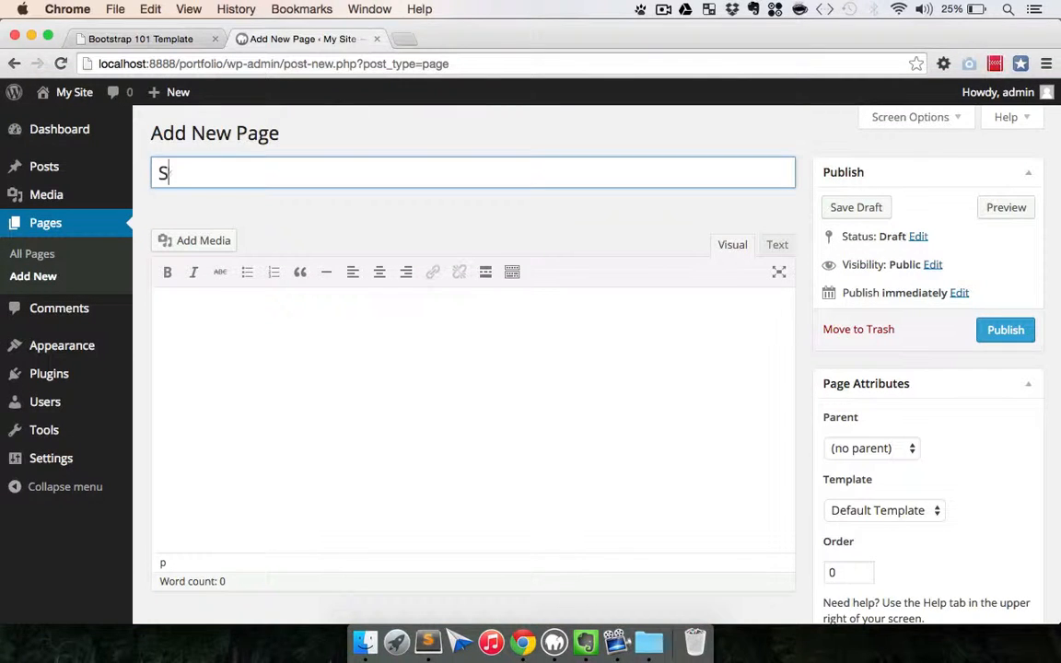
{"action": "type", "text": "ervices"}
{"action": "left_click", "coordinate": [287, 306]}
{"action": "type", "text": "Thi"}
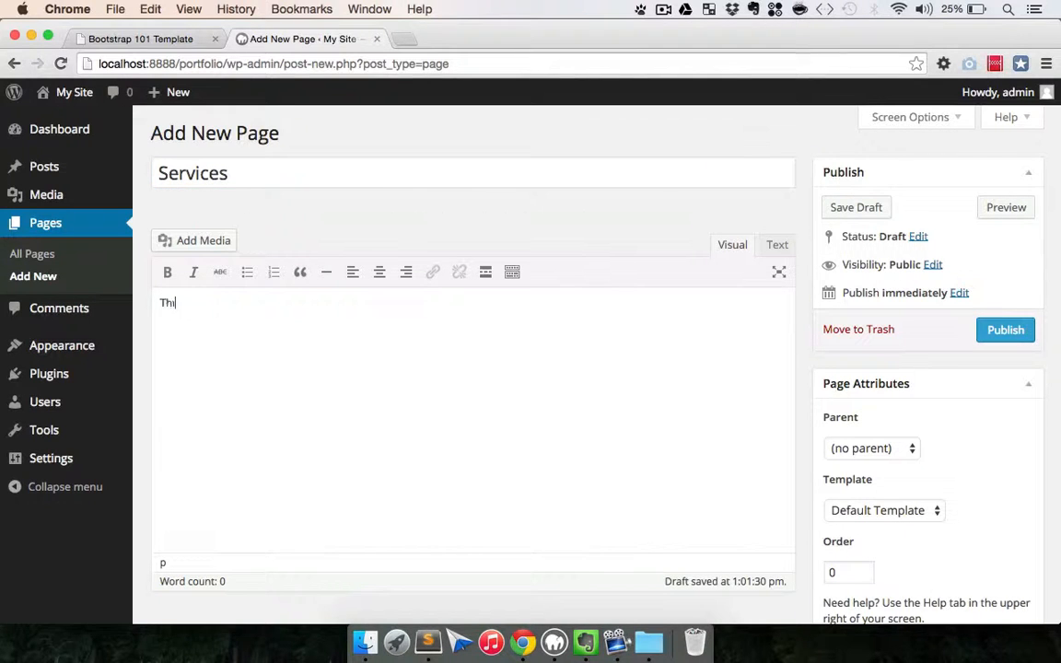
{"action": "type", "text": "s is the services page"}
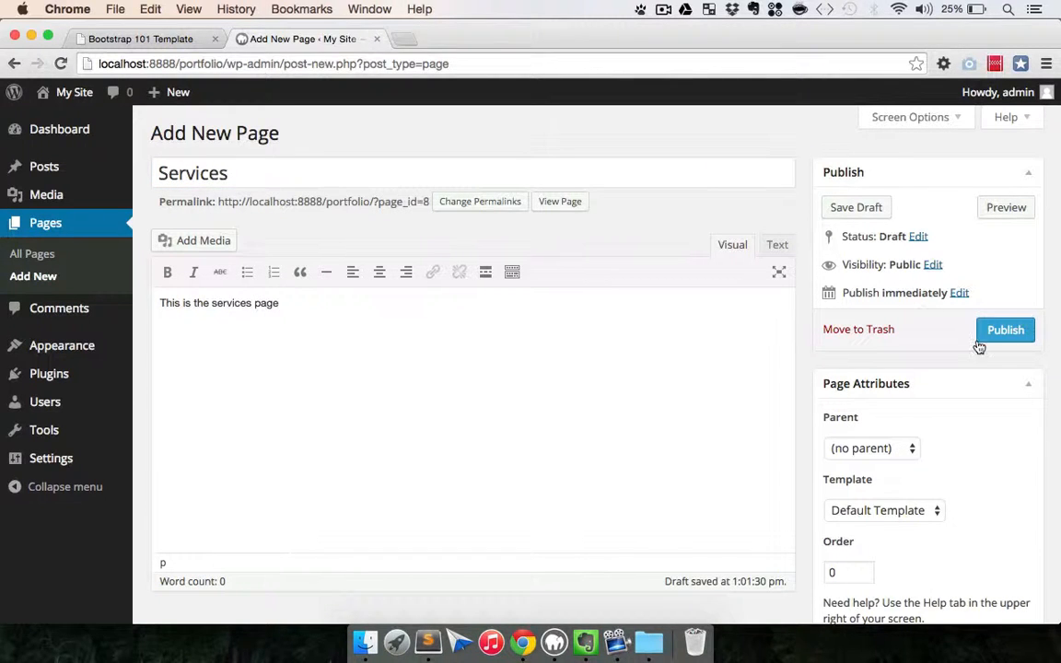
{"action": "left_click", "coordinate": [976, 337]}
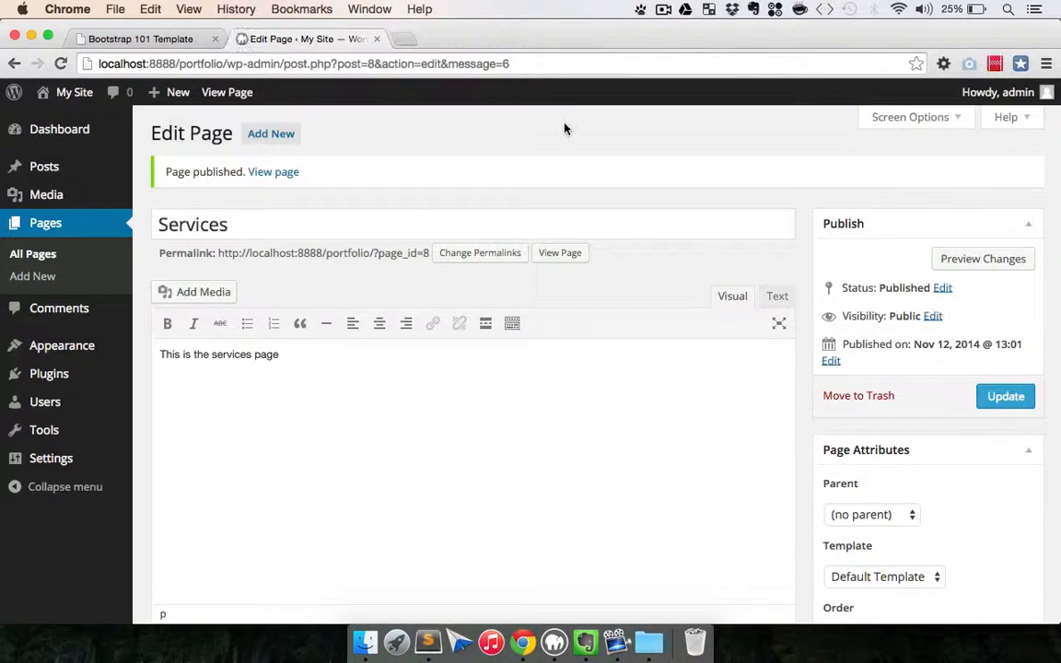
Step: Check the template's navigation again, and publish a new page titled "Portfolio" with the text "This is the portfolio page"
{"action": "left_click", "coordinate": [284, 138]}
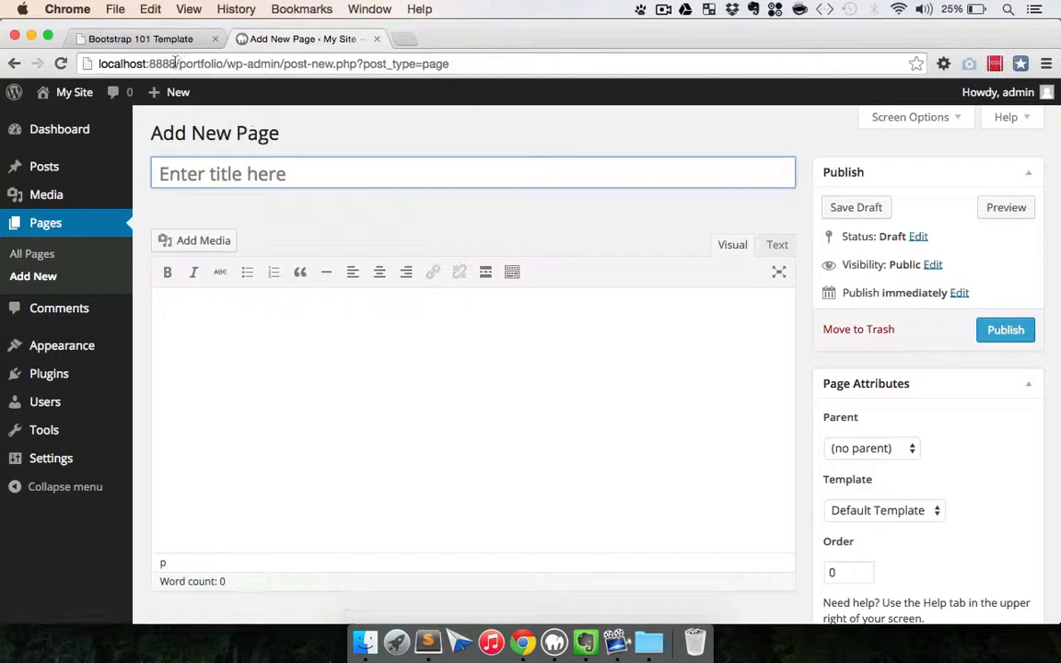
{"action": "left_click", "coordinate": [175, 39]}
{"action": "left_click", "coordinate": [273, 40]}
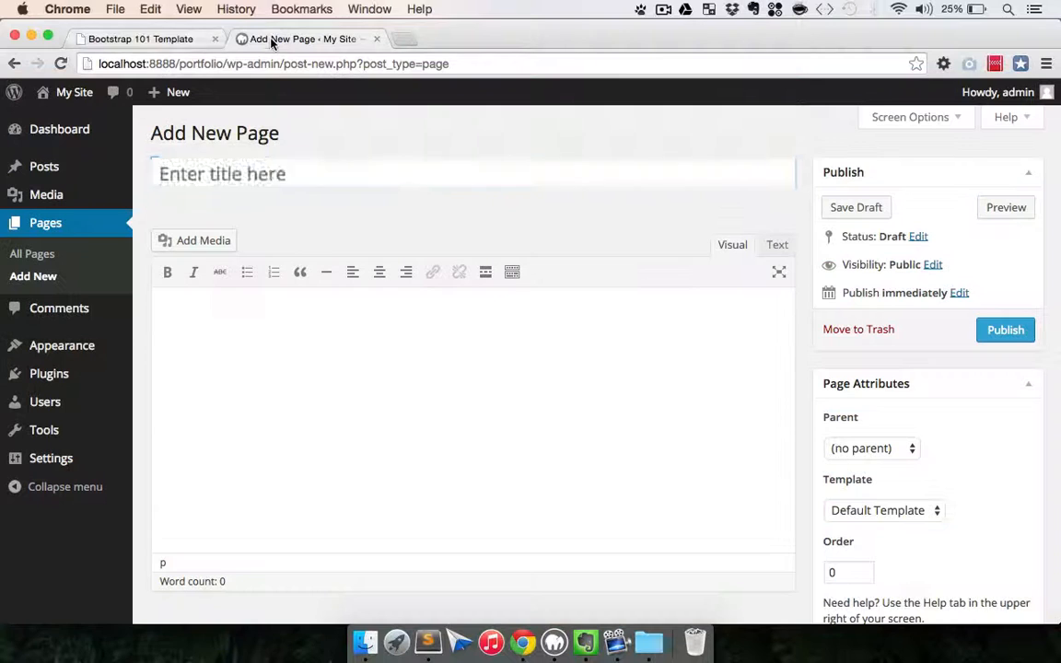
{"action": "left_click", "coordinate": [275, 183]}
{"action": "type", "text": "Portfolio"}
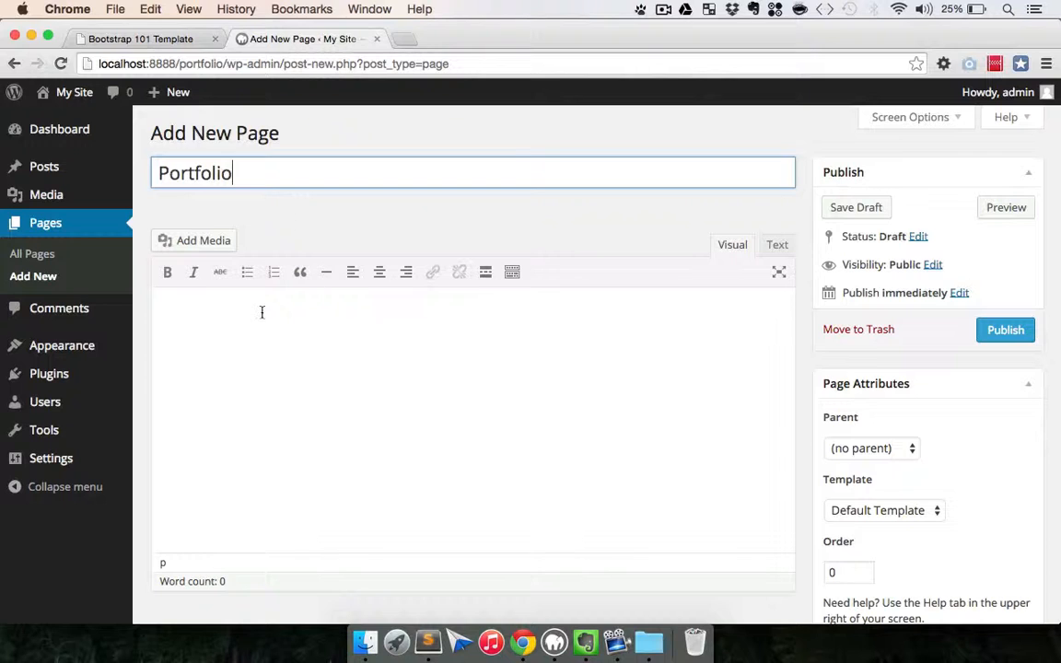
{"action": "left_click", "coordinate": [262, 313]}
{"action": "type", "text": "This is the portfolio pa"}
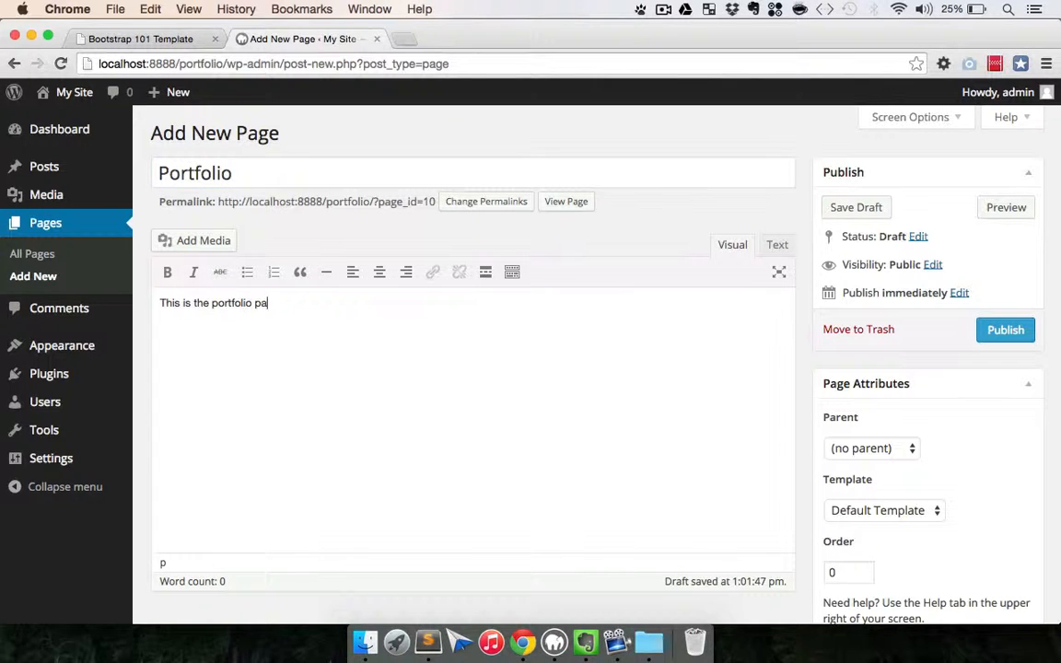
{"action": "type", "text": "ge"}
{"action": "left_click", "coordinate": [1006, 330]}
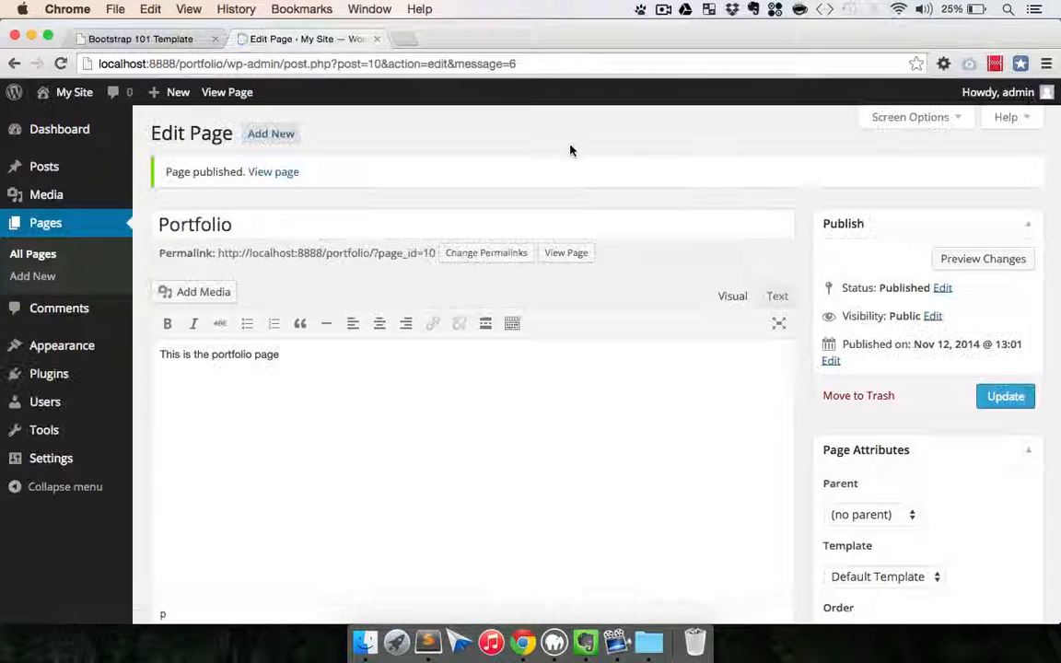
Step: Publish a new page titled "Hire Me" with the text "Contact page", and open the list of all pages
{"action": "left_click", "coordinate": [271, 133]}
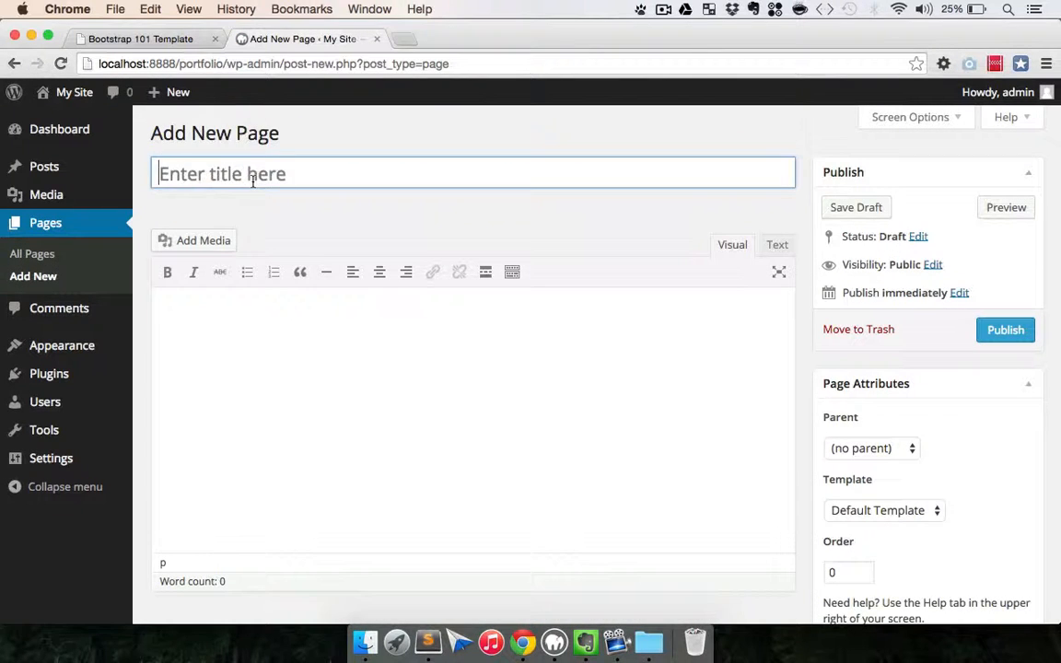
{"action": "type", "text": "Hire me"}
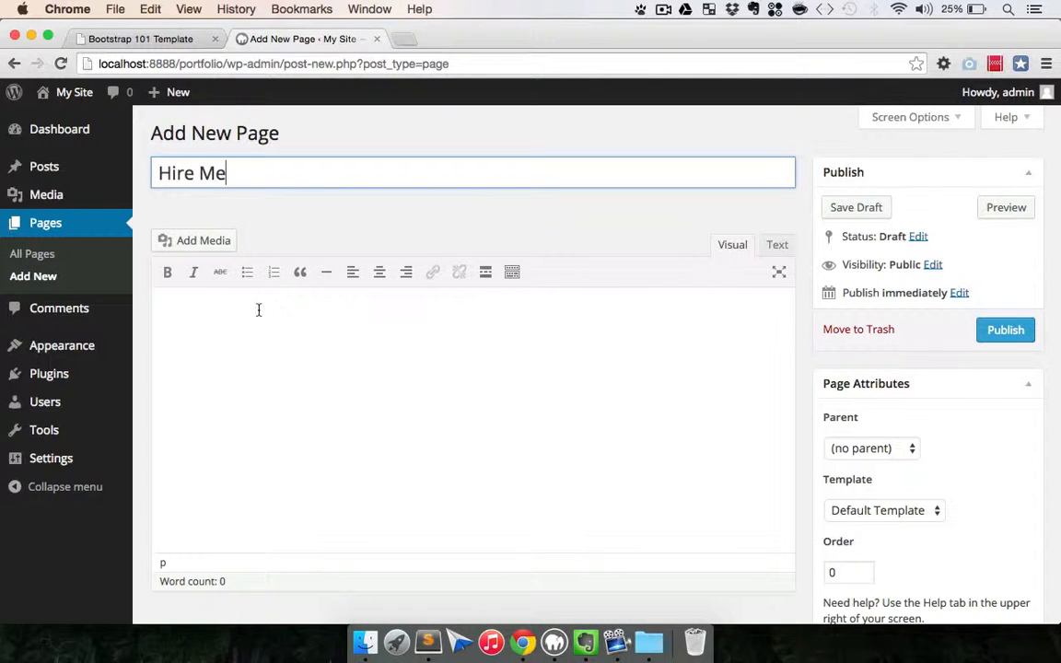
{"action": "left_click", "coordinate": [258, 309]}
{"action": "type", "text": "Contact page"}
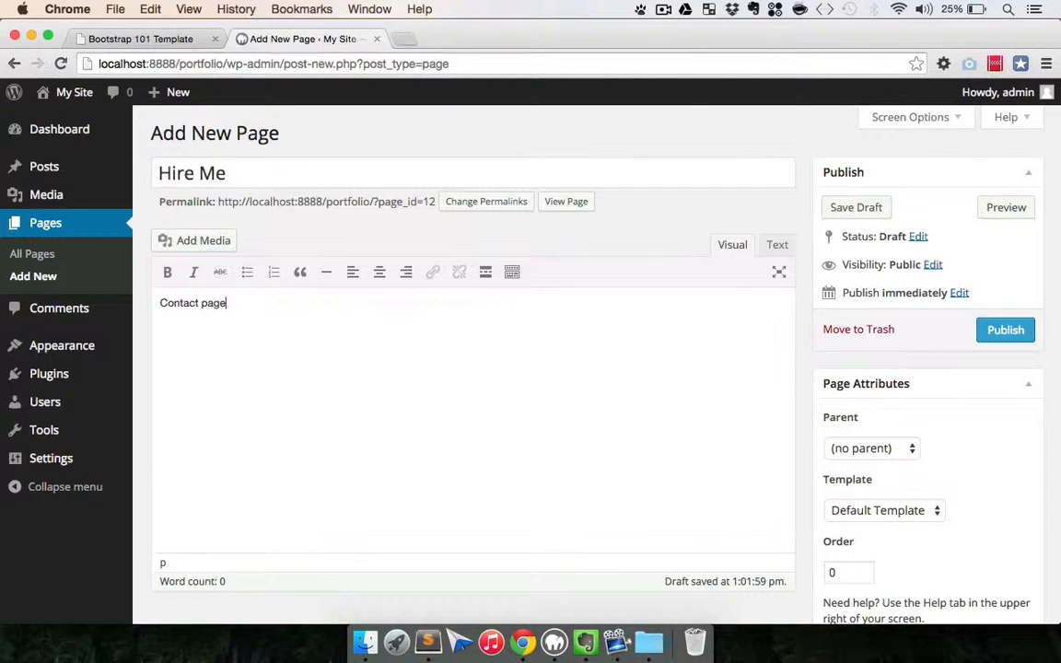
{"action": "left_click", "coordinate": [1009, 329]}
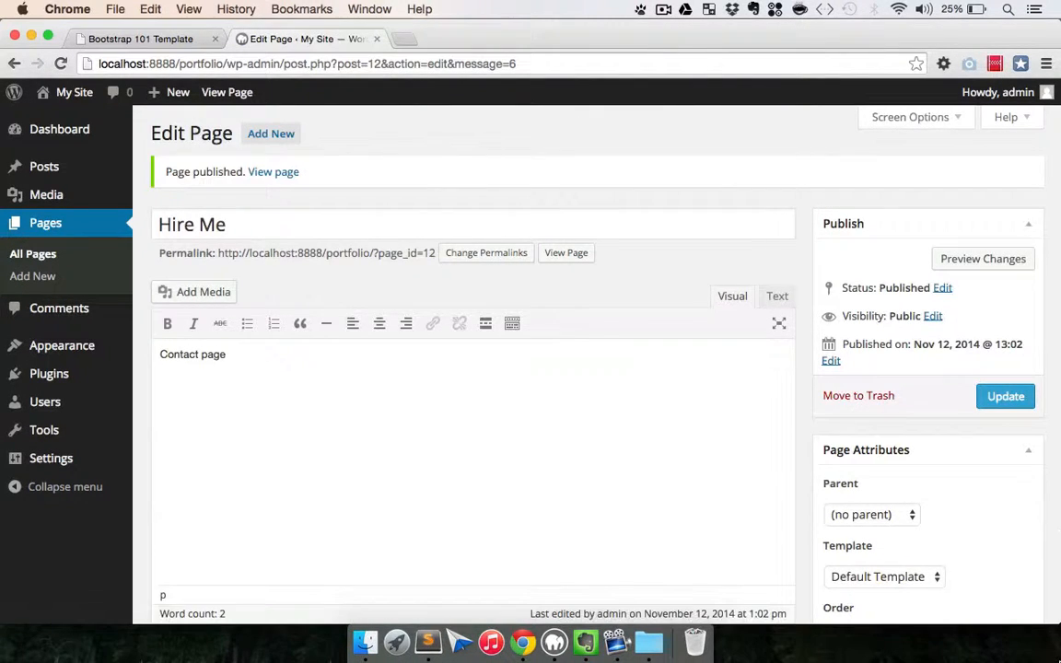
{"action": "left_click", "coordinate": [13, 257]}
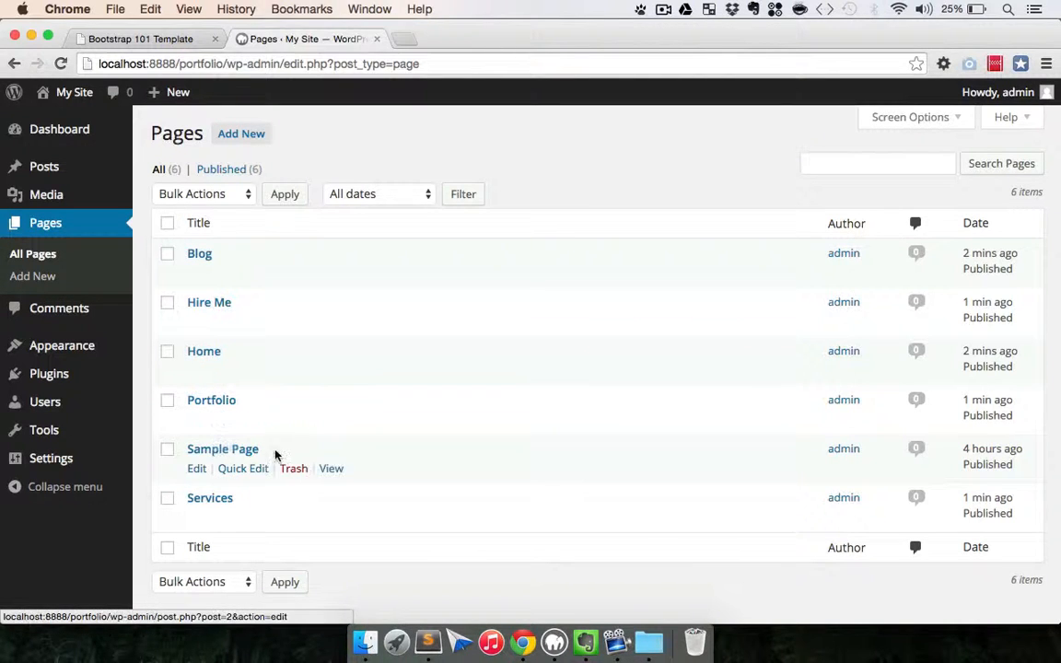
Step: Move the Sample Page to the trash, and open the post categories
{"action": "left_click", "coordinate": [292, 472]}
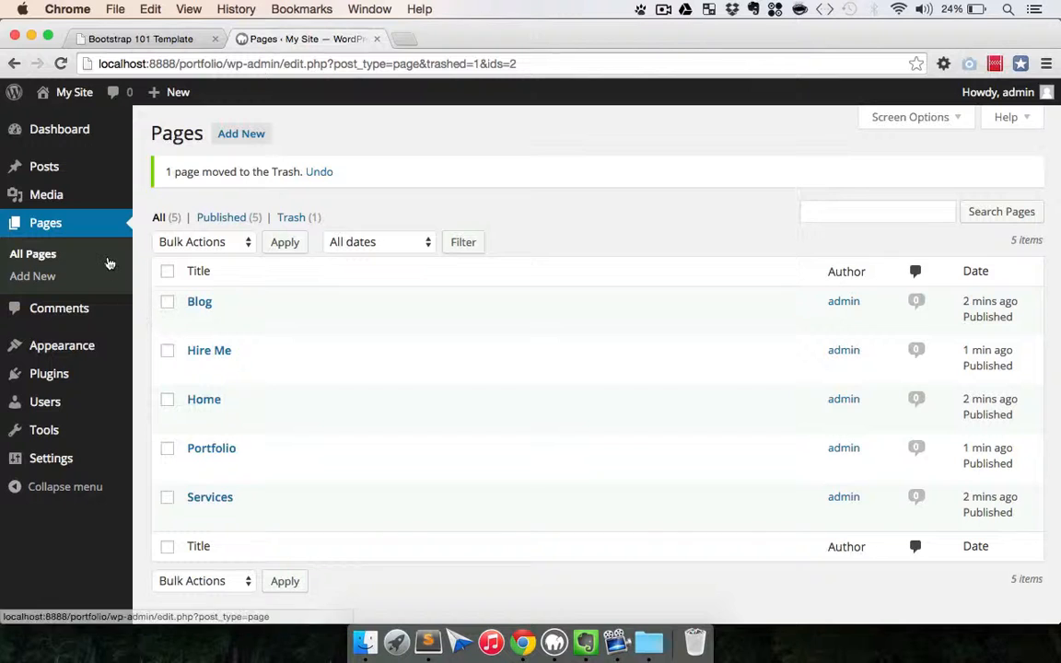
{"action": "mouse_move", "coordinate": [52, 166]}
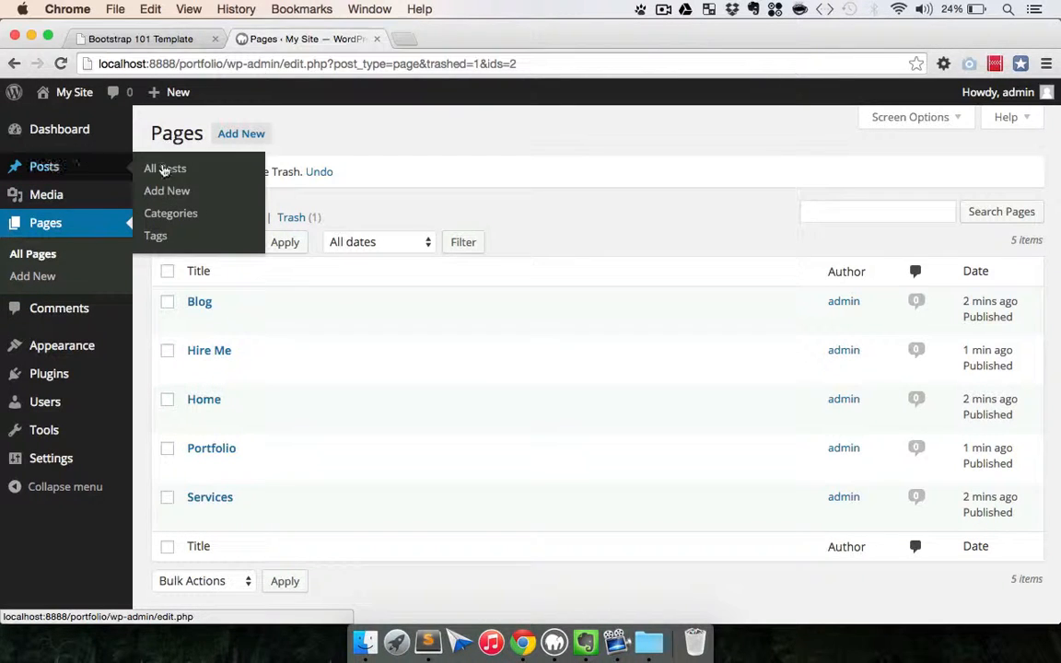
{"action": "left_click", "coordinate": [171, 215]}
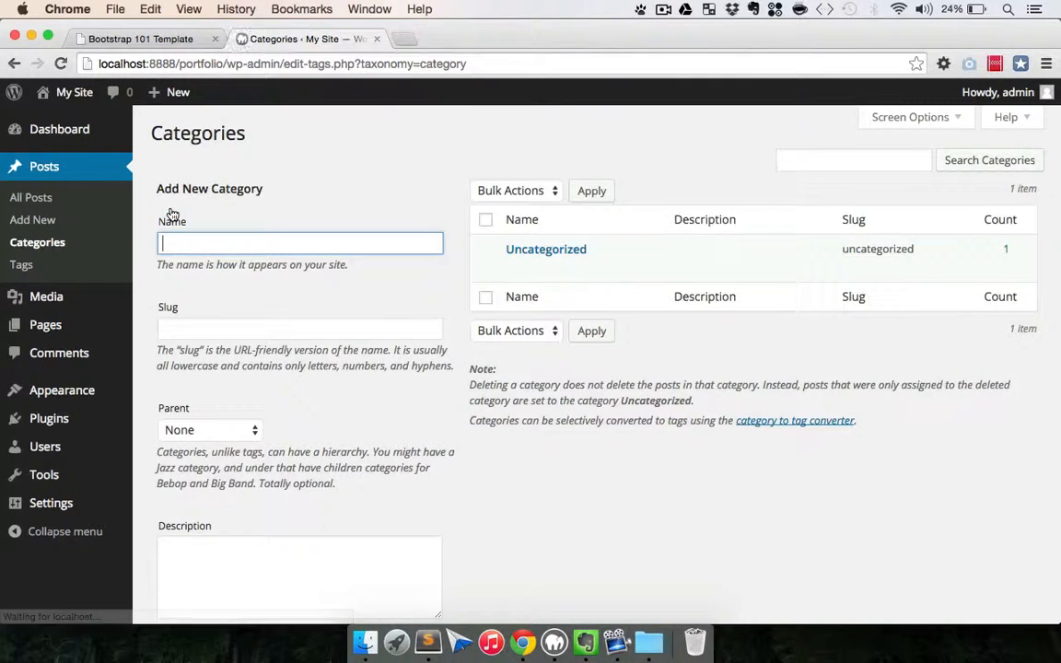
Step: Check the filter names on the template's Portfolio page, and add a top-level post category named "Portfolio"
{"action": "left_click", "coordinate": [164, 48]}
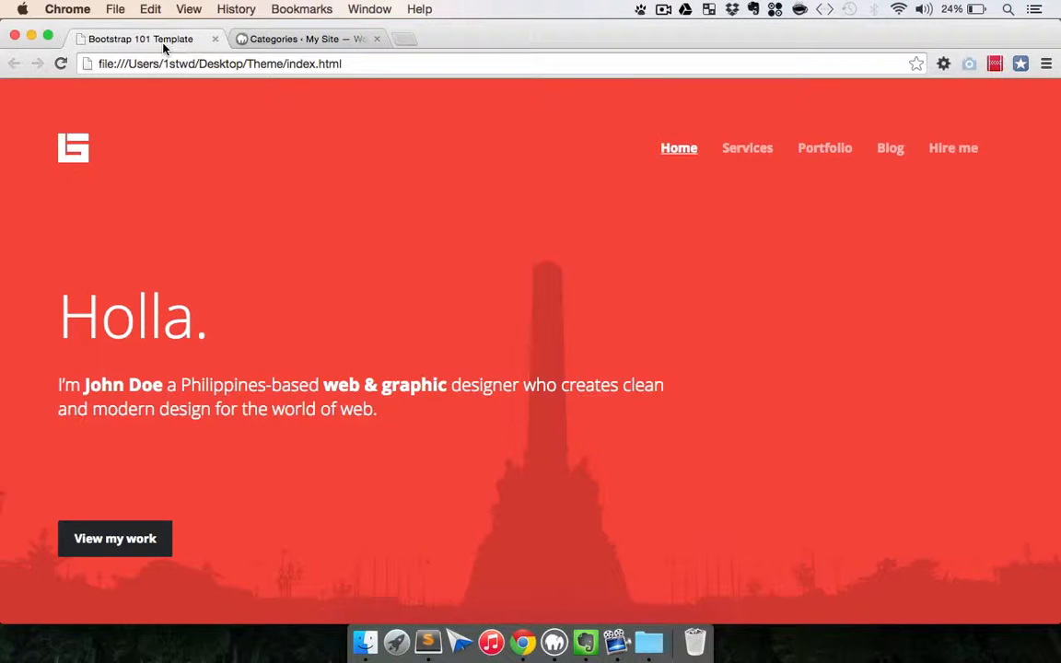
{"action": "left_click", "coordinate": [810, 164]}
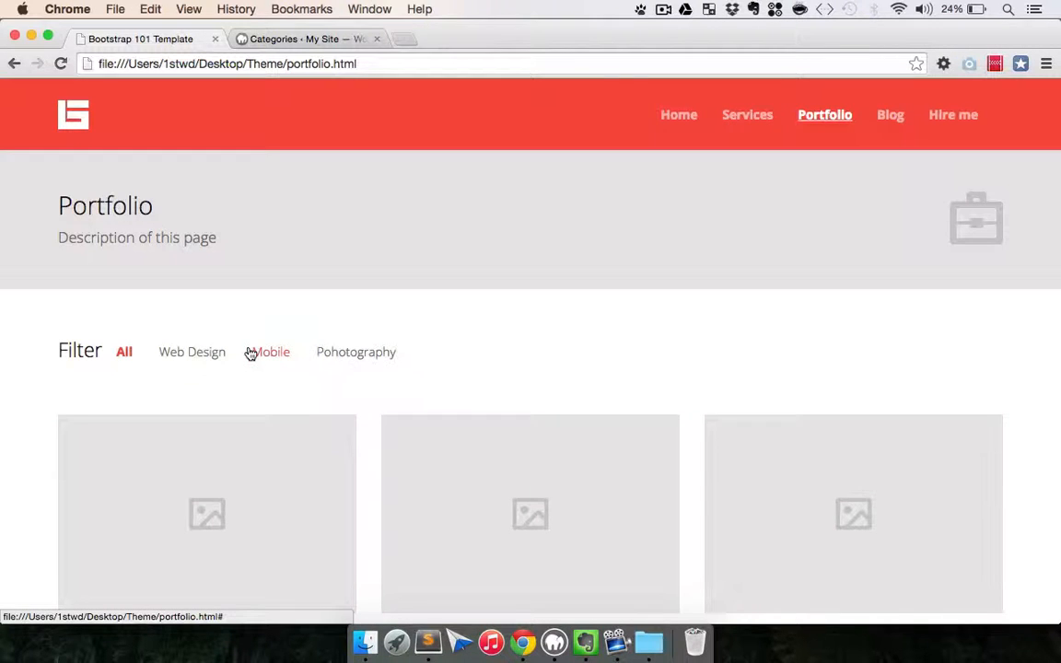
{"action": "left_click", "coordinate": [286, 39]}
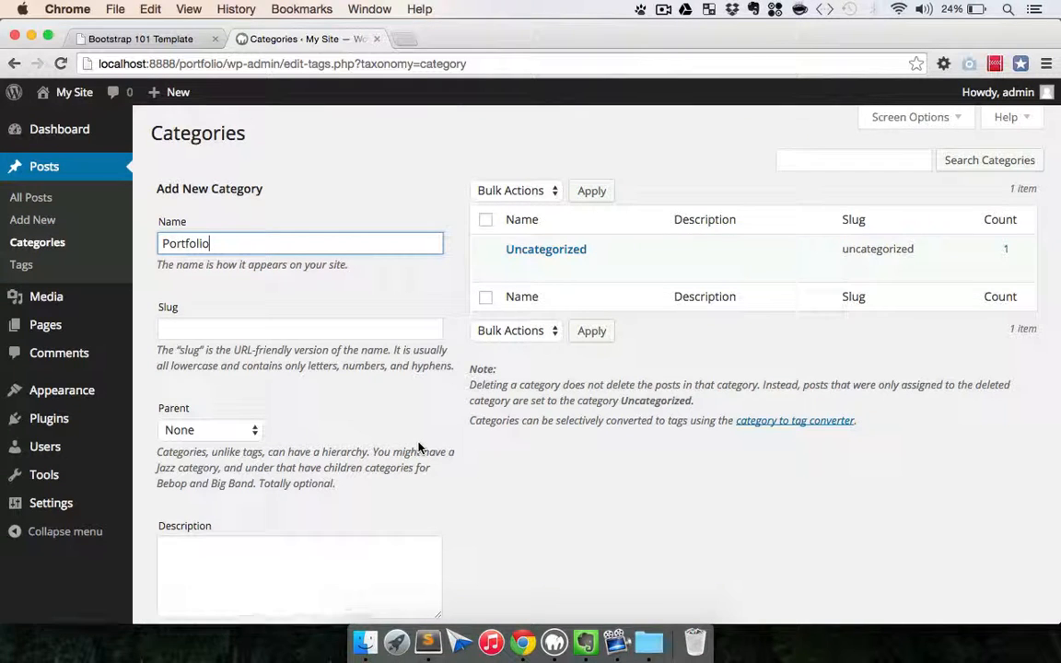
{"action": "scroll", "coordinate": [419, 443], "scroll_direction": "down", "scroll_amount": 3}
{"action": "left_click", "coordinate": [382, 444]}
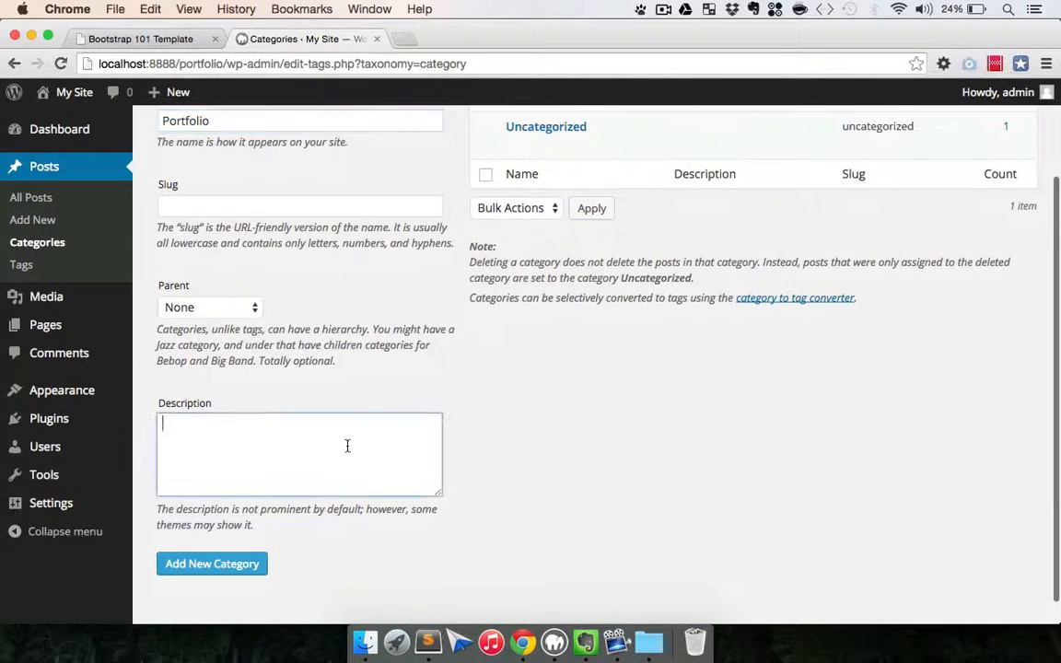
{"action": "left_click", "coordinate": [184, 563]}
{"action": "scroll", "coordinate": [502, 407], "scroll_direction": "up", "scroll_amount": 2}
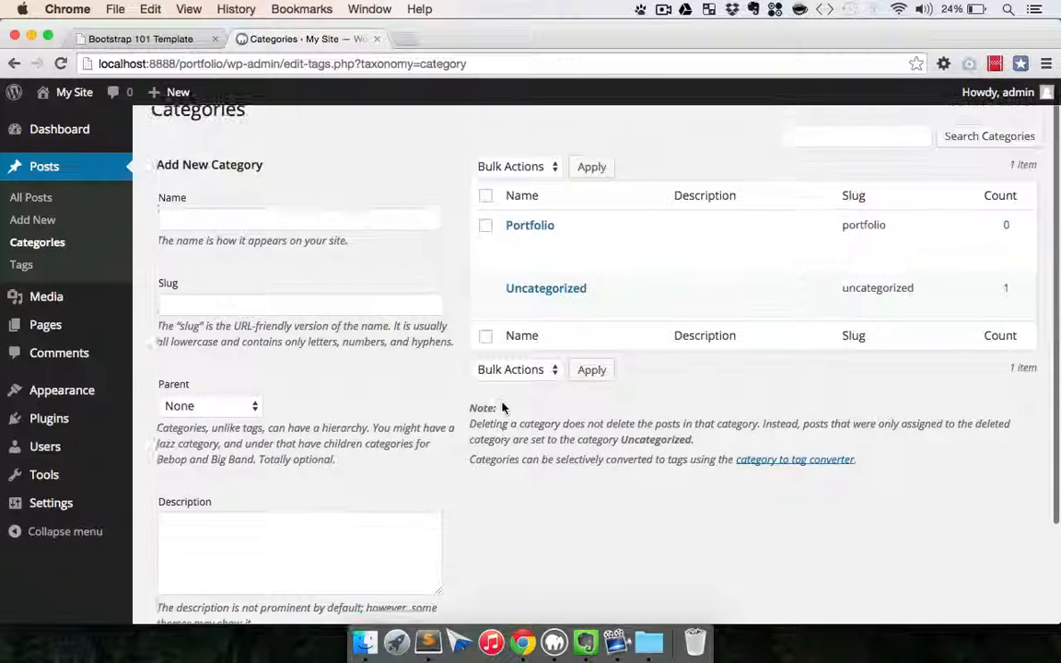
Step: Add a post category named "Web Design" with Portfolio as its parent
{"action": "left_click", "coordinate": [315, 239]}
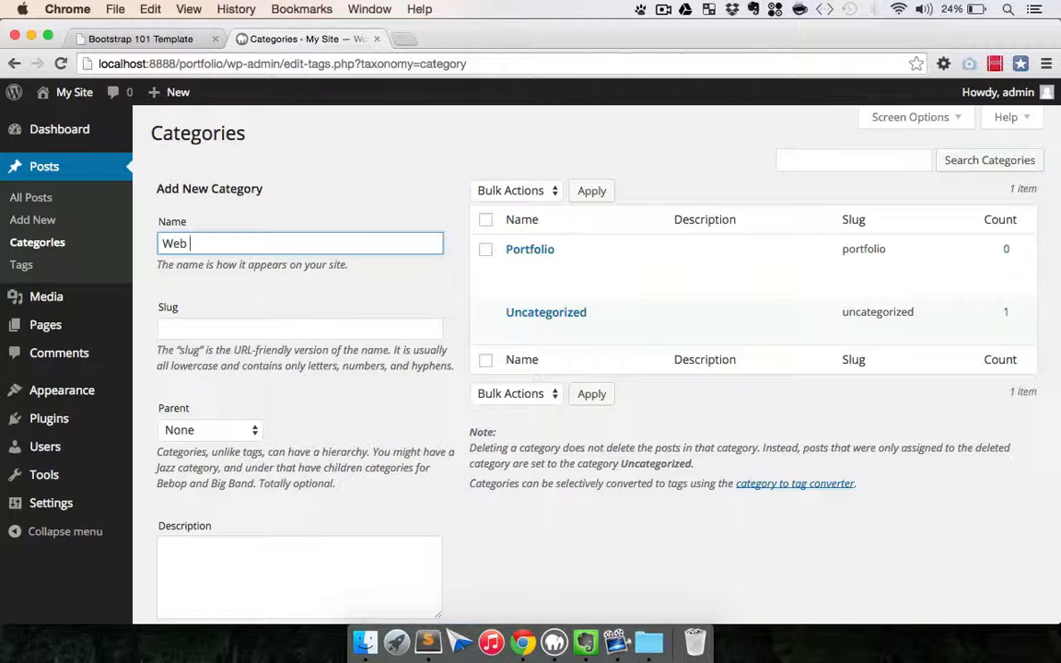
{"action": "scroll", "coordinate": [239, 489], "scroll_direction": "down", "scroll_amount": 3}
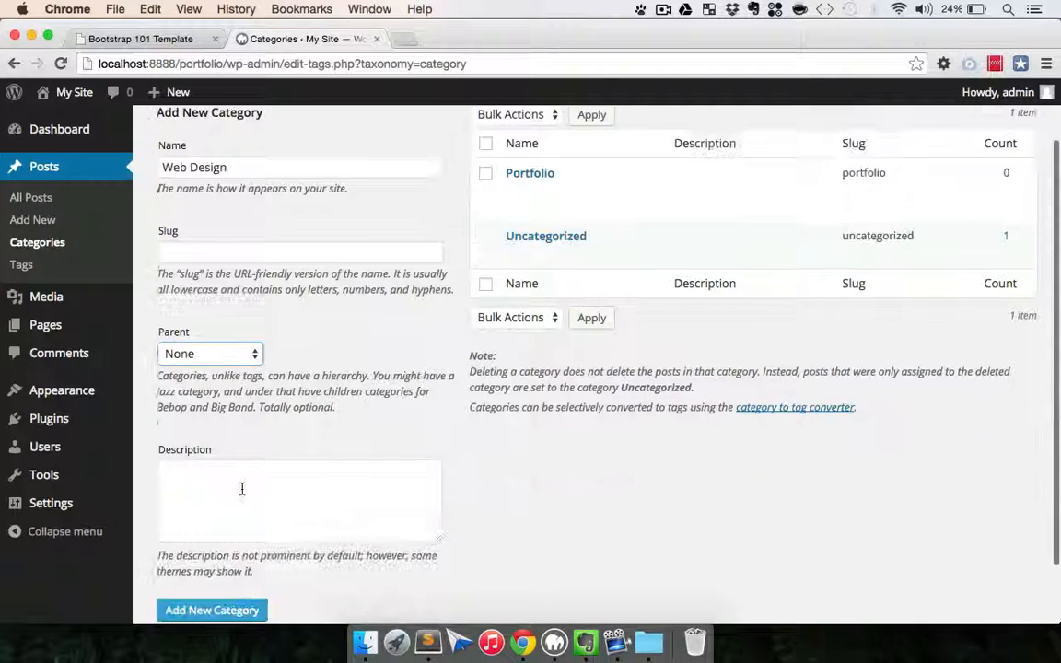
{"action": "left_click", "coordinate": [218, 282]}
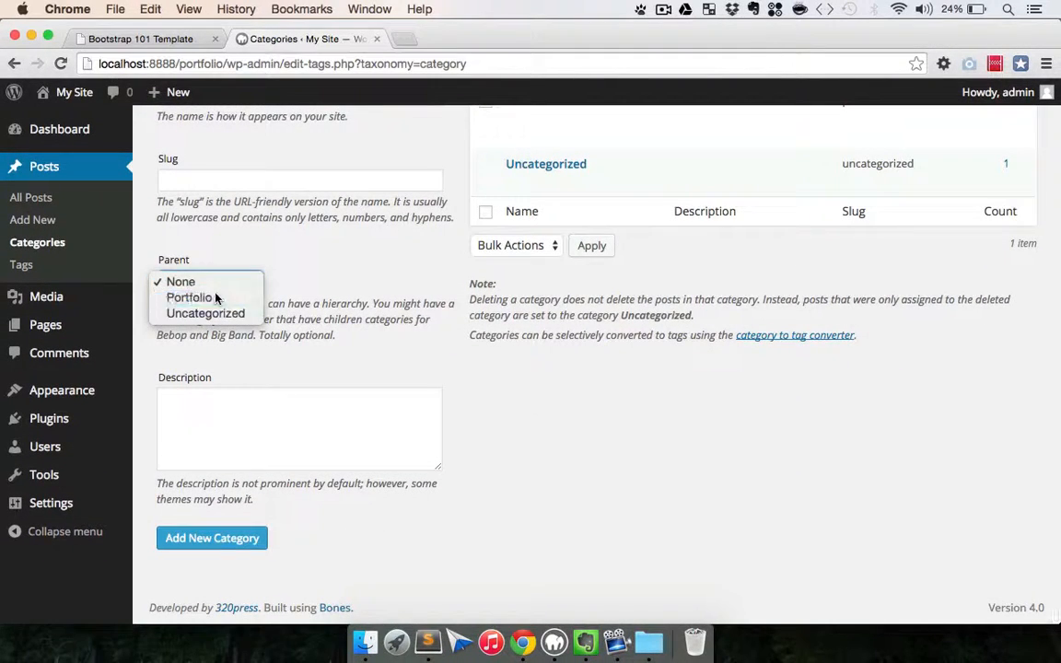
{"action": "left_click", "coordinate": [217, 297]}
{"action": "left_click", "coordinate": [193, 543]}
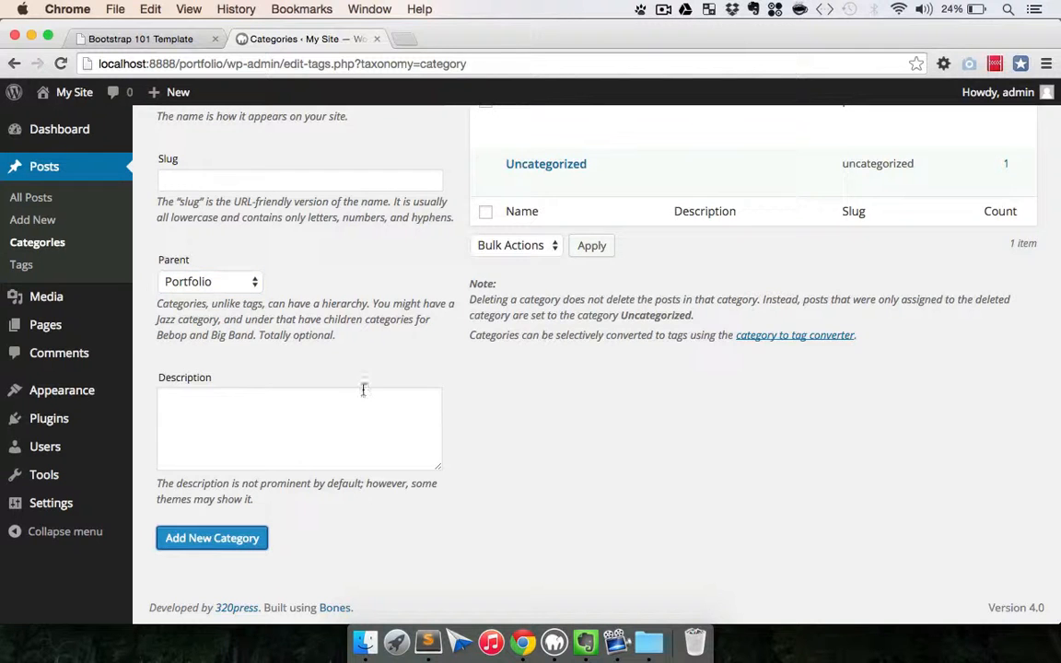
Step: Add a post category named "App Design" under the Portfolio parent
{"action": "scroll", "coordinate": [369, 359], "scroll_direction": "up", "scroll_amount": 3}
{"action": "left_click", "coordinate": [298, 244]}
{"action": "type", "text": "A"}
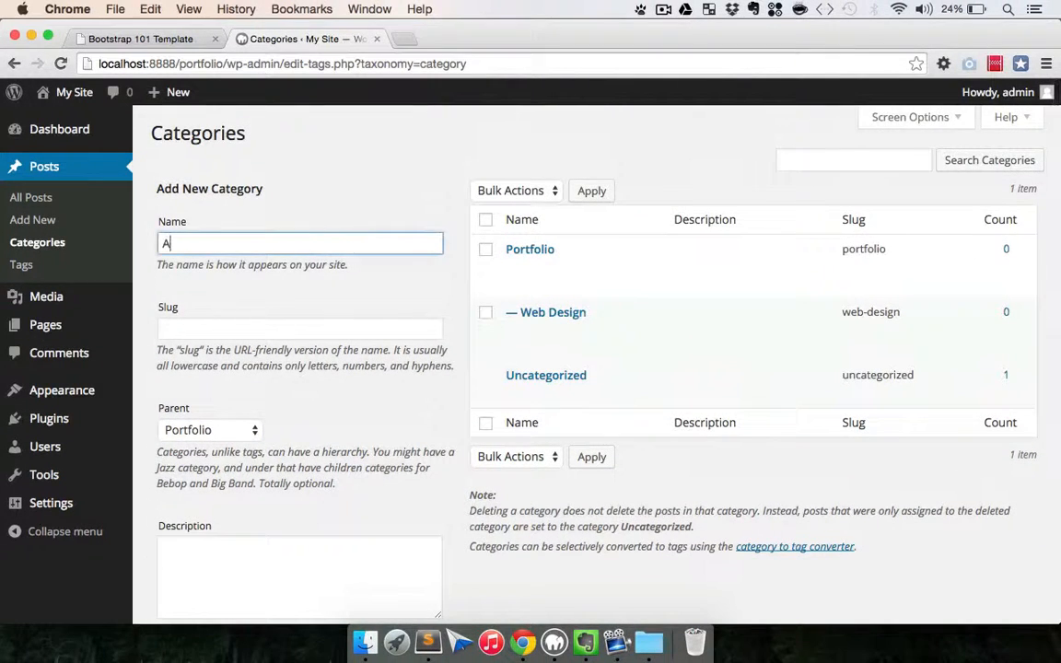
{"action": "type", "text": "pp Design"}
{"action": "key", "text": "Tab"}
{"action": "key", "text": "Tab"}
{"action": "scroll", "coordinate": [355, 427], "scroll_direction": "down", "scroll_amount": 3}
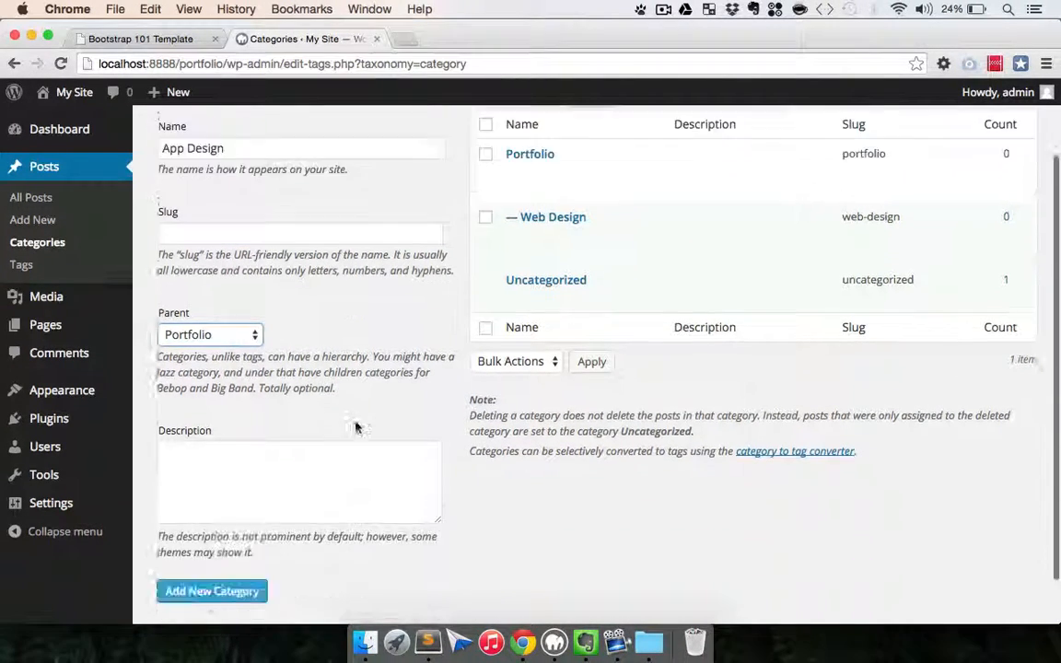
{"action": "left_click", "coordinate": [211, 540]}
Step: Add a post category named "Photography" under the Portfolio parent
{"action": "scroll", "coordinate": [339, 267], "scroll_direction": "up", "scroll_amount": 3}
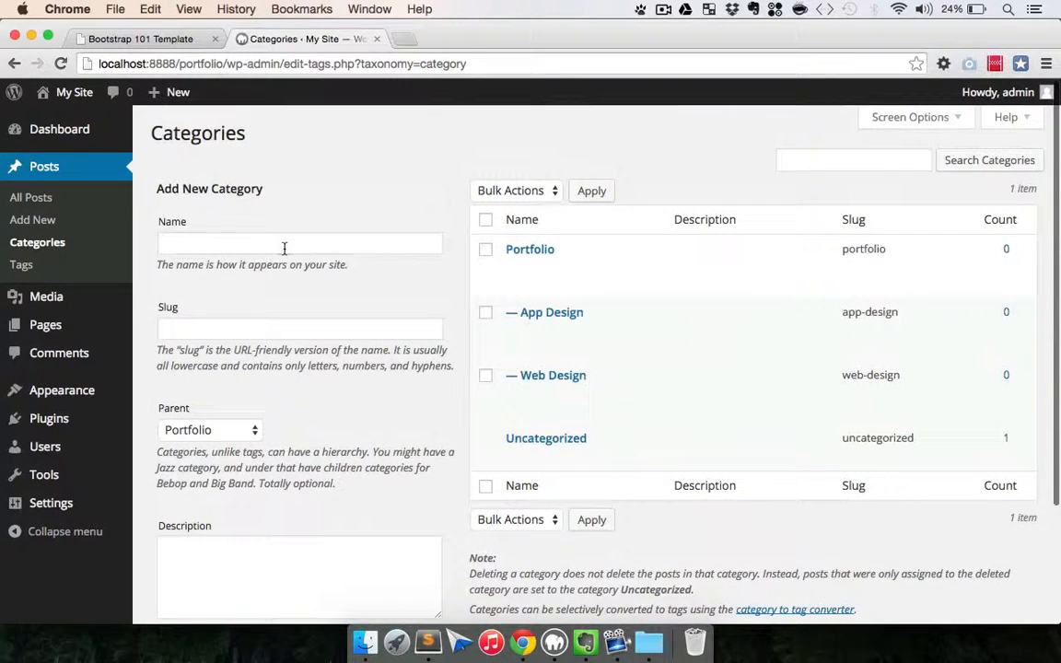
{"action": "left_click", "coordinate": [284, 246]}
{"action": "type", "text": "Photography"}
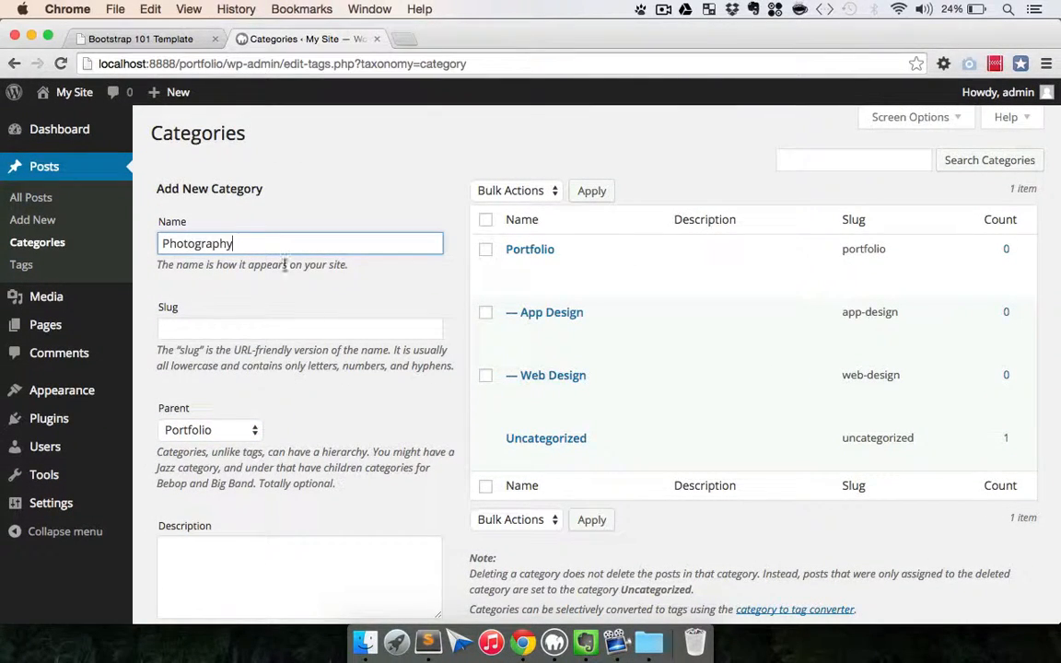
{"action": "scroll", "coordinate": [246, 431], "scroll_direction": "down", "scroll_amount": 3}
{"action": "left_click", "coordinate": [200, 545]}
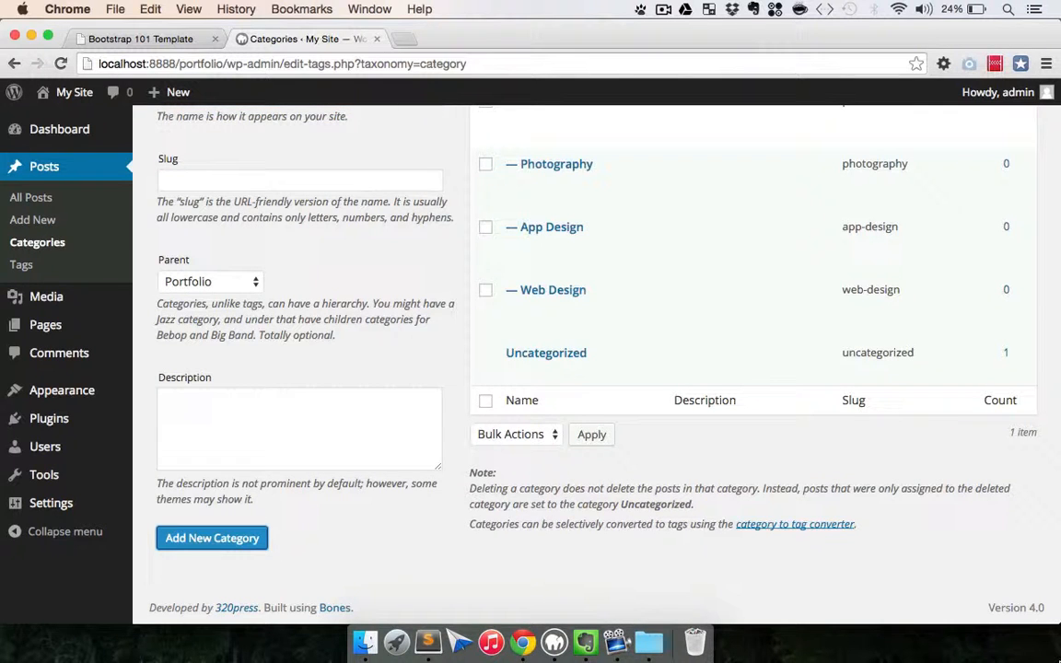
Step: Start a new post from the posts list and title it "Another Blog Posts"
{"action": "left_click", "coordinate": [79, 200]}
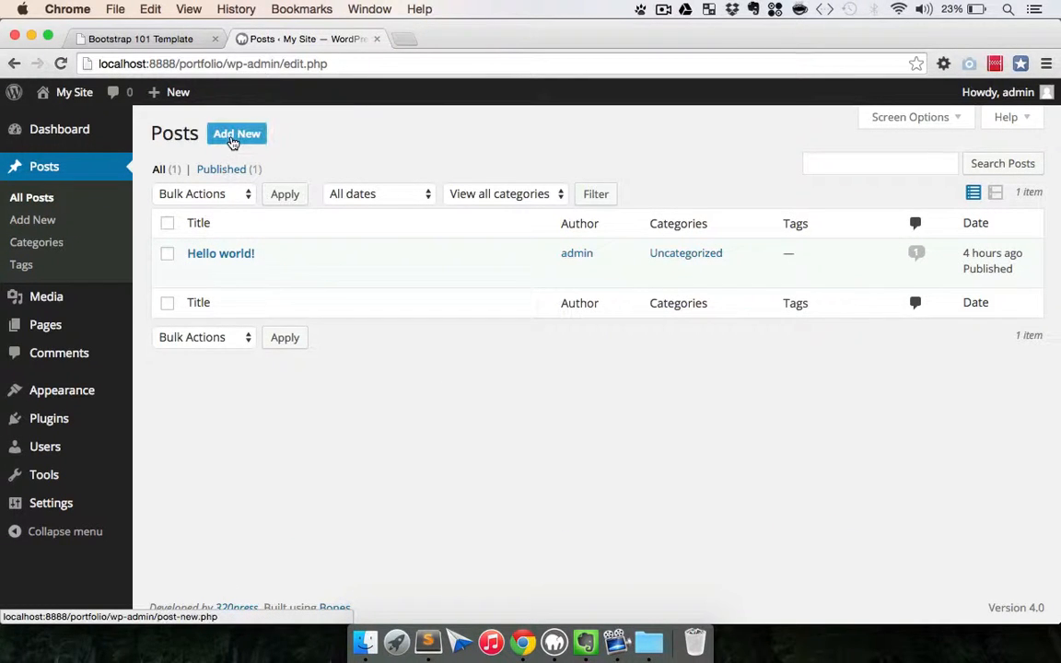
{"action": "left_click", "coordinate": [236, 136]}
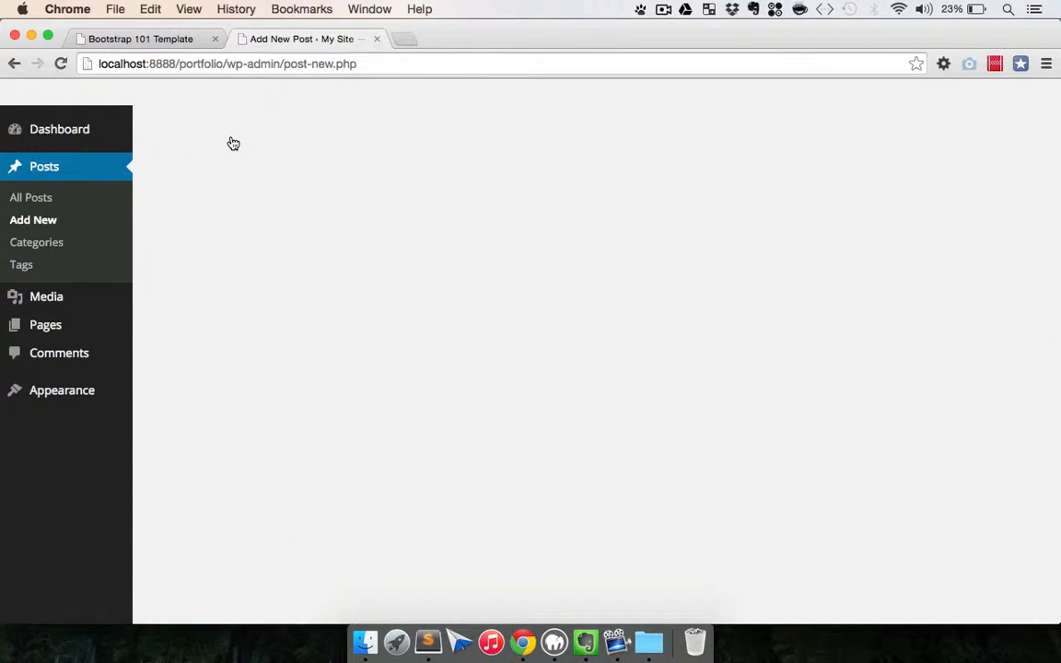
{"action": "type", "text": "Another"}
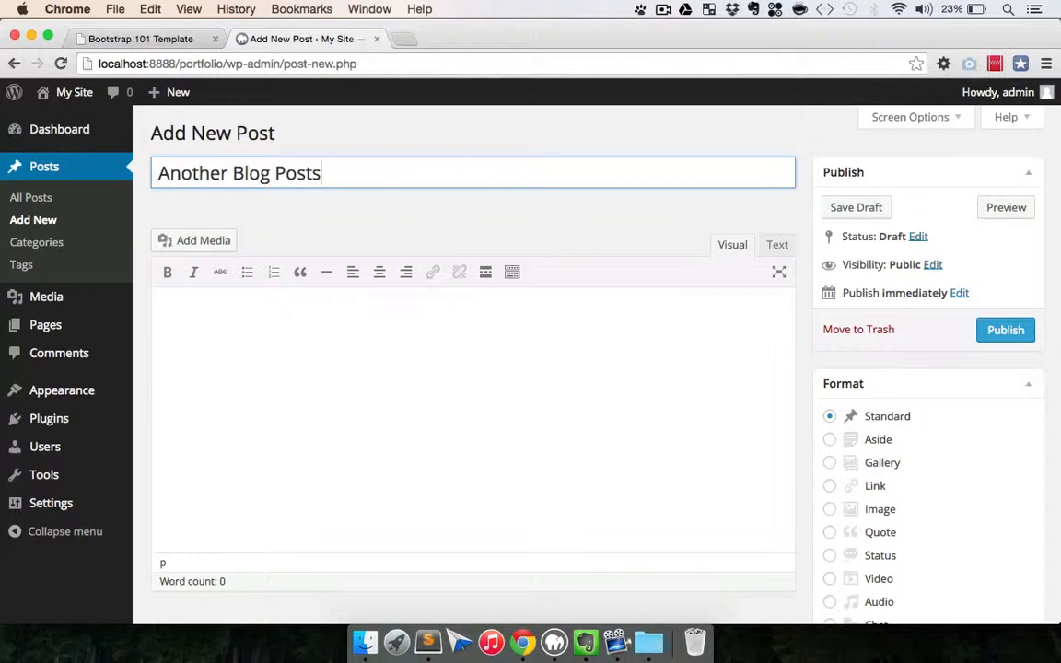
{"action": "type", "text": " Blog Posts"}
Step: Copy the first post's Lorem Ipsum paragraph from the template's Blog page, and return to the new post
{"action": "left_click", "coordinate": [140, 39]}
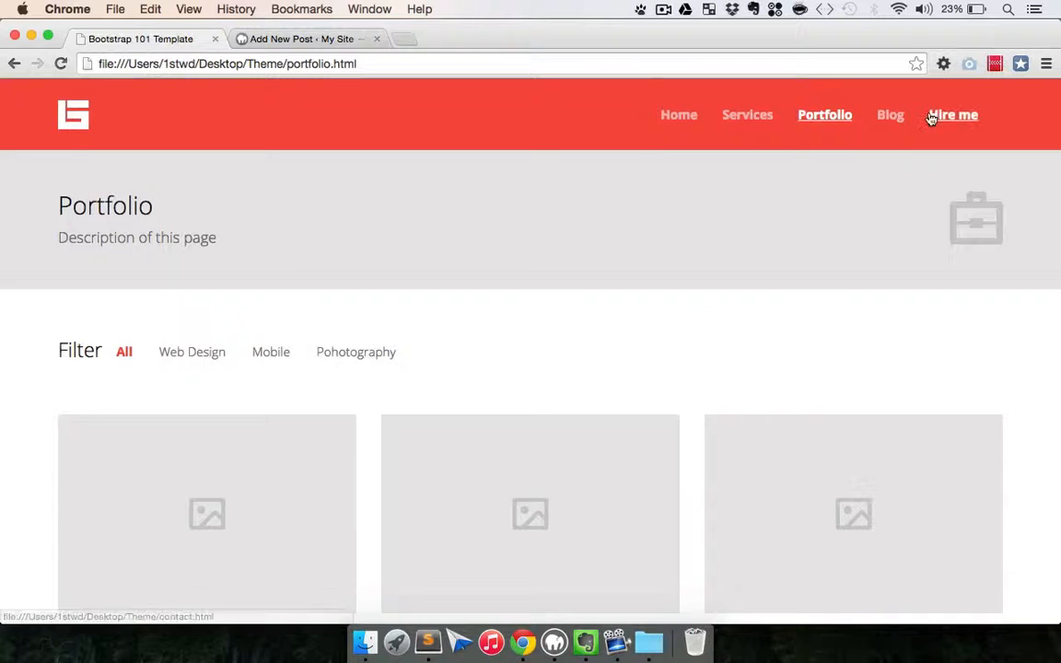
{"action": "left_click", "coordinate": [890, 115]}
{"action": "scroll", "coordinate": [419, 360], "scroll_direction": "down", "scroll_amount": 5}
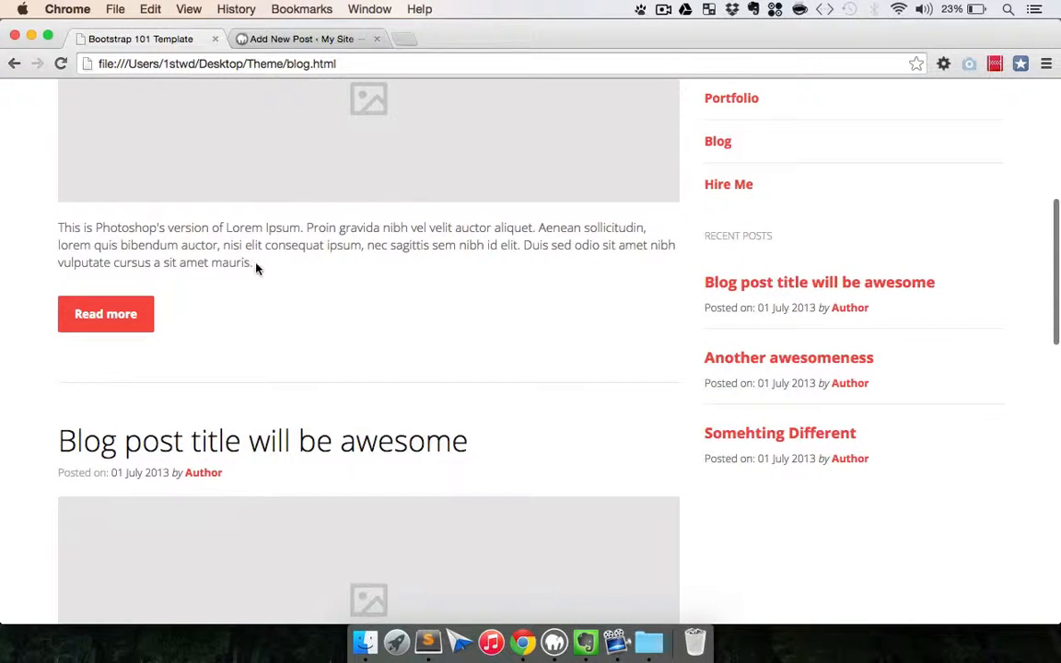
{"action": "left_click_drag", "start_coordinate": [256, 267], "coordinate": [59, 225]}
{"action": "key", "text": "cmd+c"}
{"action": "left_click", "coordinate": [240, 38]}
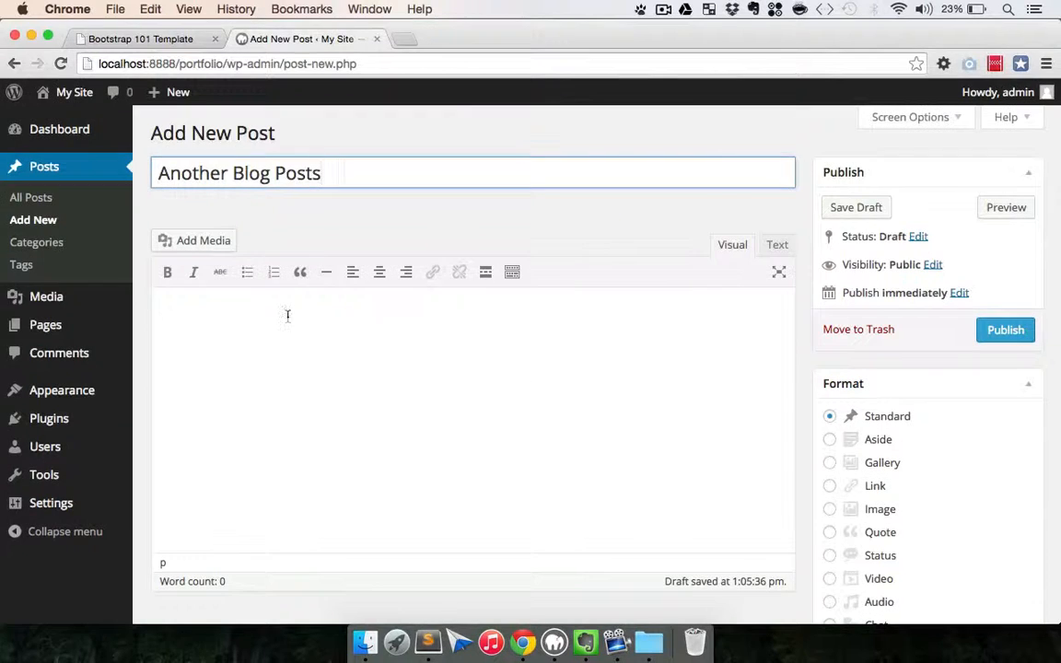
Step: Paste the copied paragraph twice into the post body, and publish the post
{"action": "left_click", "coordinate": [286, 310]}
{"action": "key", "text": "cmd+v"}
{"action": "key", "text": "cmd+v"}
{"action": "scroll", "coordinate": [510, 488], "scroll_direction": "down", "scroll_amount": 5}
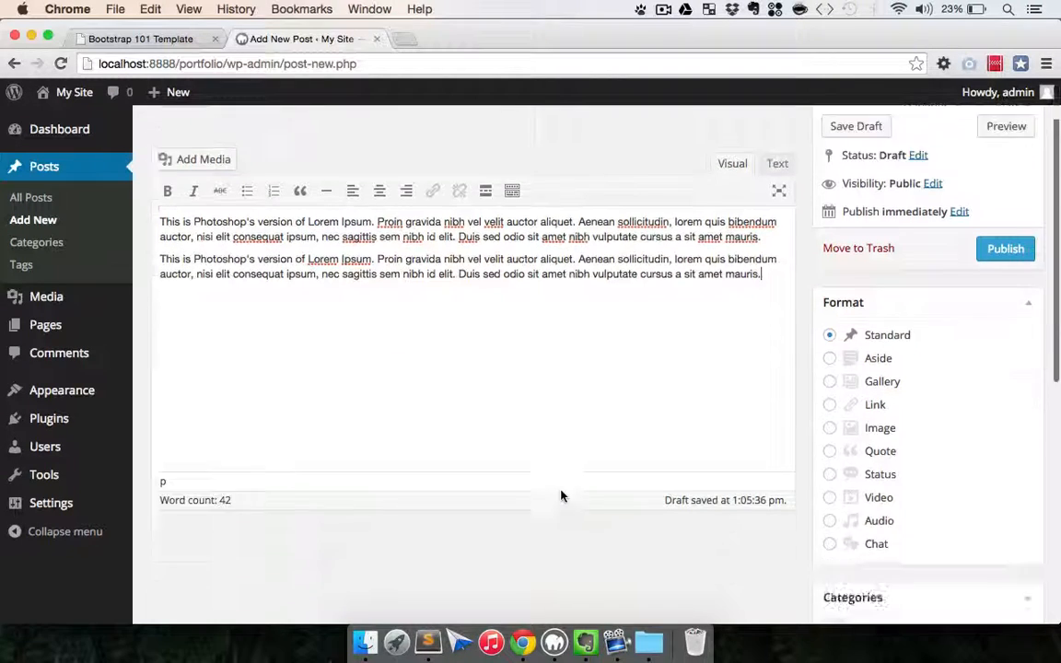
{"action": "scroll", "coordinate": [560, 494], "scroll_direction": "up", "scroll_amount": 5}
{"action": "left_click", "coordinate": [1015, 315]}
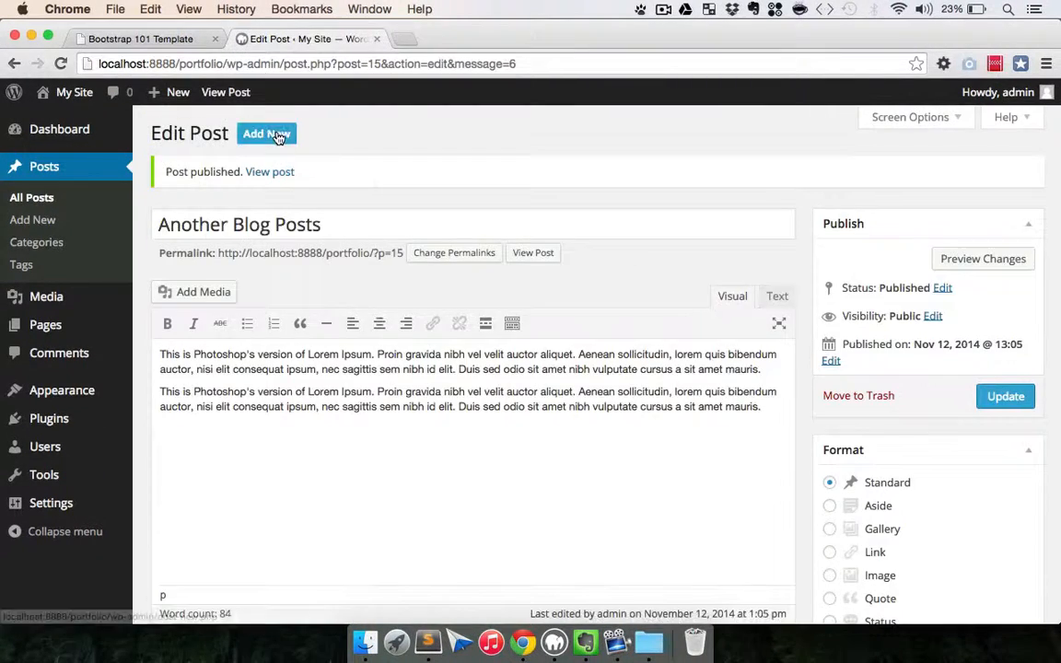
Step: Publish another post titled "Blog Post" with the copied paragraph pasted three times as its body
{"action": "left_click", "coordinate": [276, 134]}
{"action": "type", "text": "Blog Posts"}
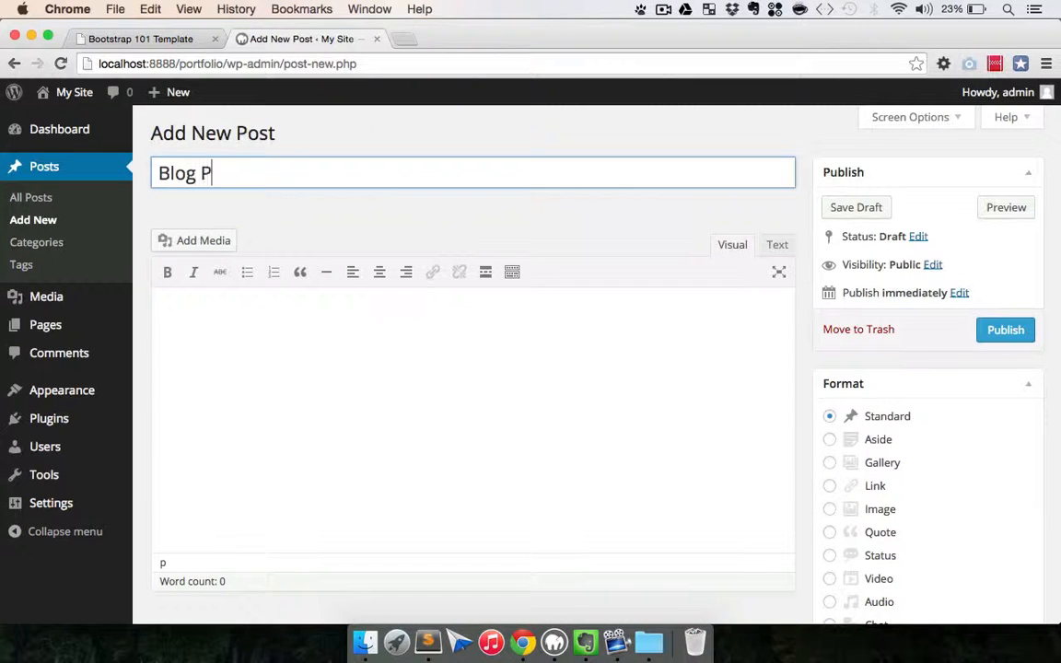
{"action": "left_click", "coordinate": [230, 299]}
{"action": "key", "text": "super+v"}
{"action": "key", "text": "super+v"}
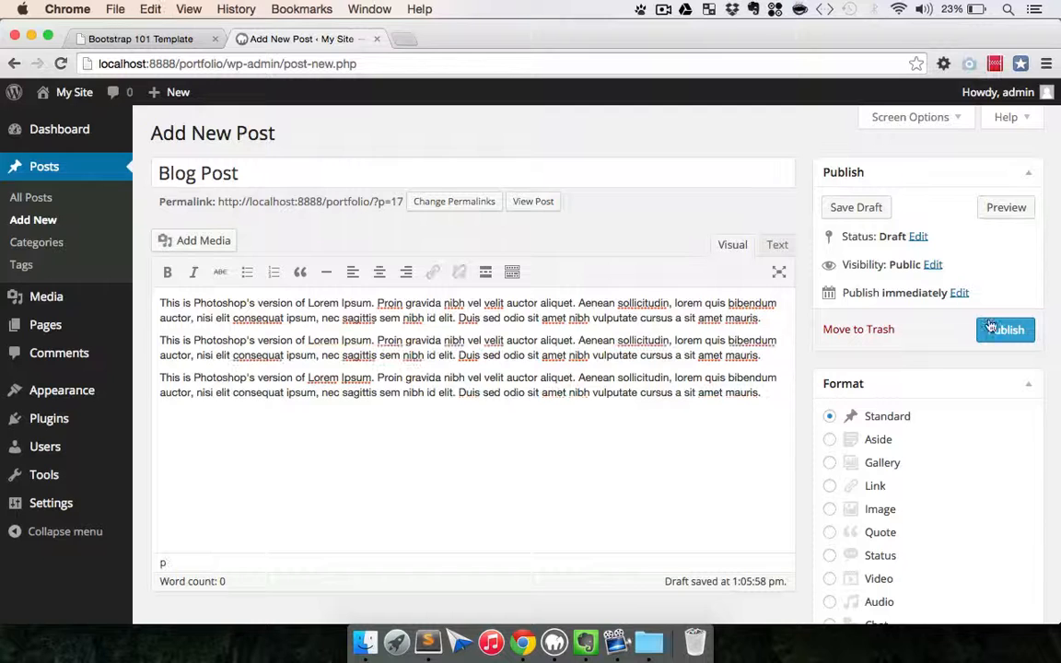
{"action": "left_click", "coordinate": [991, 327]}
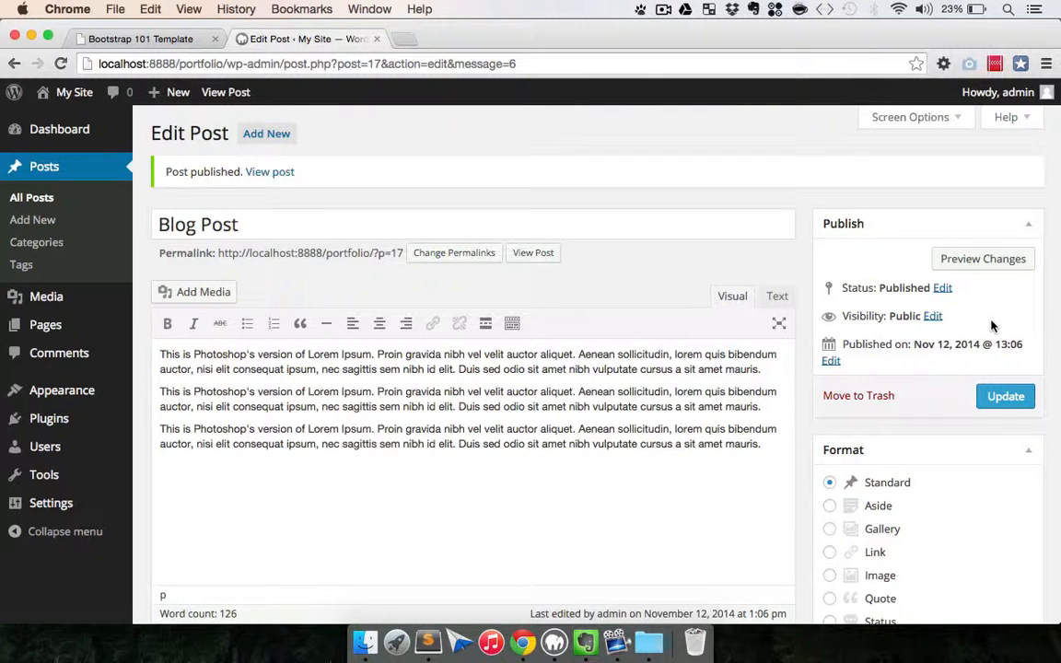
Step: Create a new post titled "Portfolio Web Design" with the copied paragraph pasted once as its body
{"action": "left_click", "coordinate": [287, 136]}
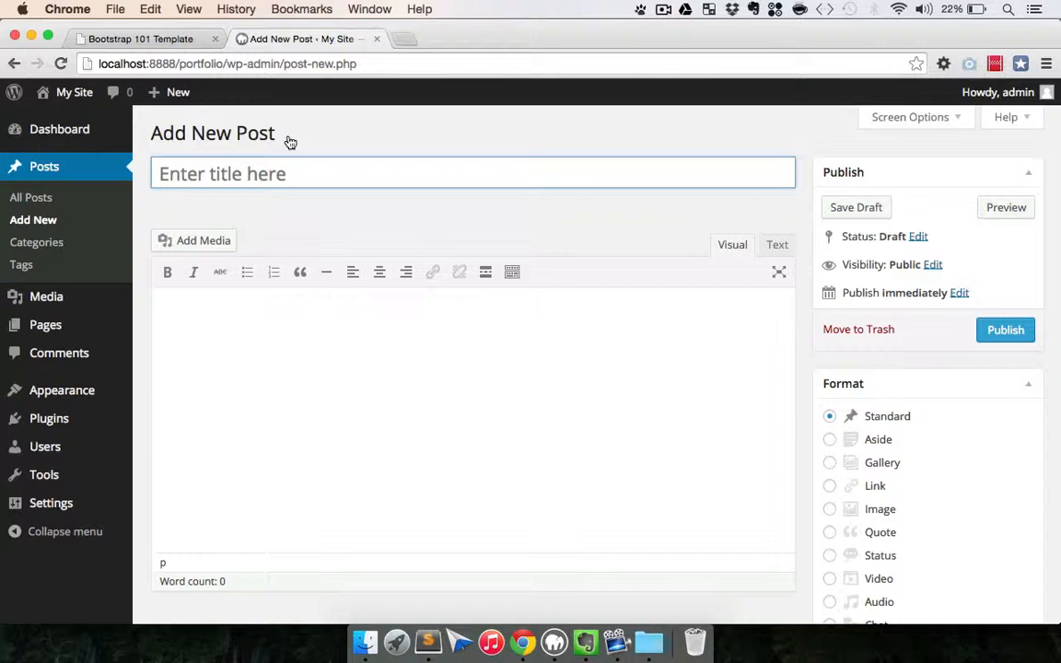
{"action": "type", "text": "P"}
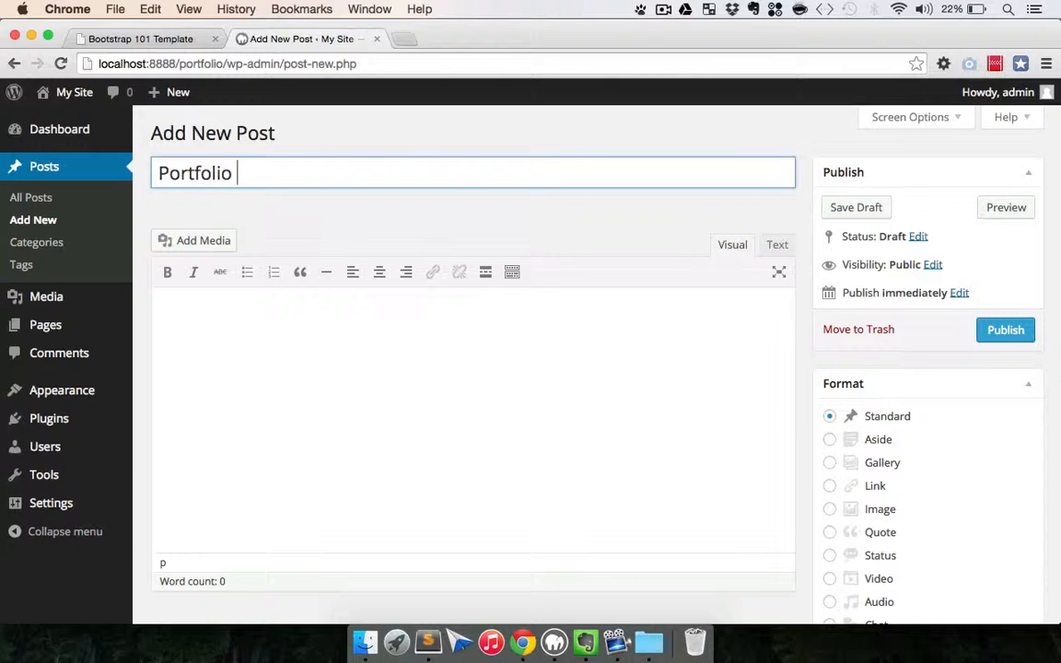
{"action": "type", "text": "ortfolio Web Design"}
{"action": "left_click", "coordinate": [253, 315]}
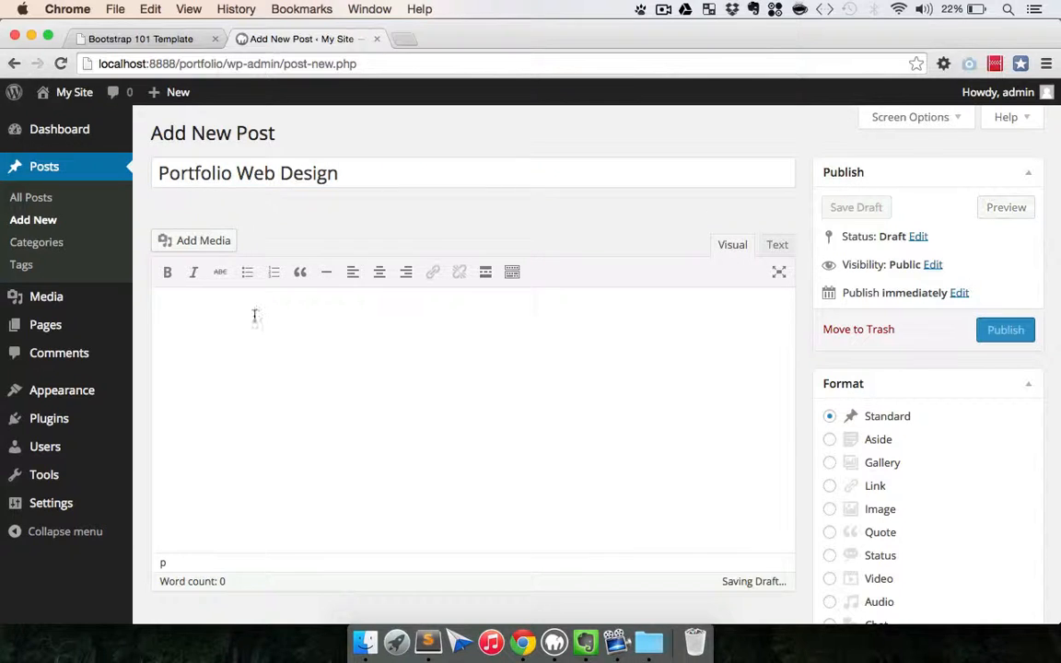
{"action": "key", "text": "ctrl+v"}
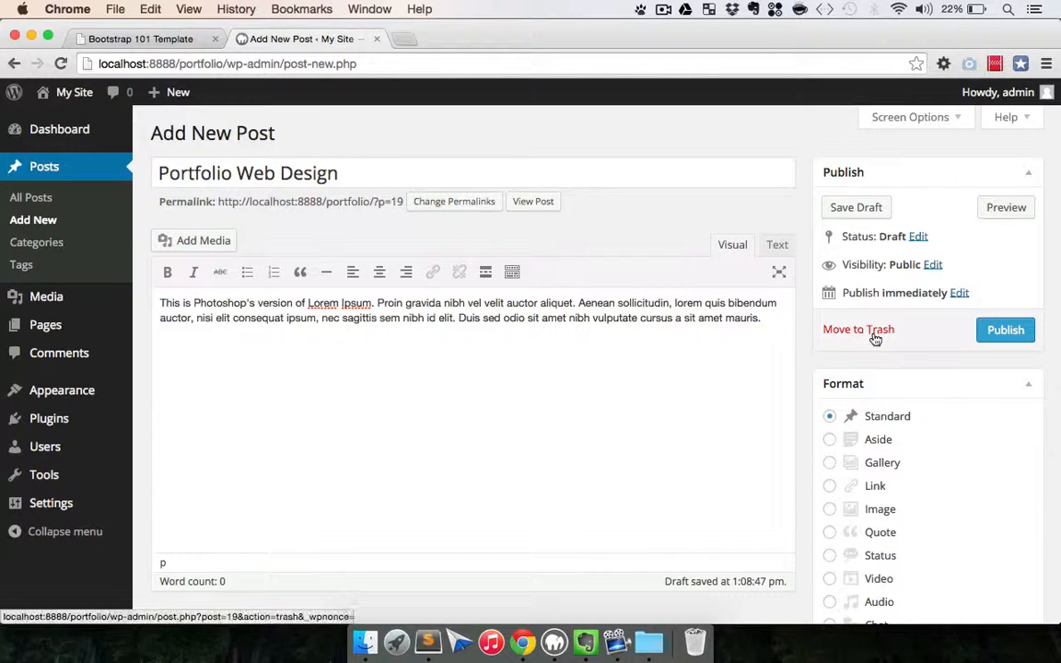
Step: Assign the Portfolio Web Design post to the Web Design category
{"action": "scroll", "coordinate": [868, 414], "scroll_direction": "down", "scroll_amount": 5}
{"action": "scroll", "coordinate": [867, 414], "scroll_direction": "down", "scroll_amount": 1}
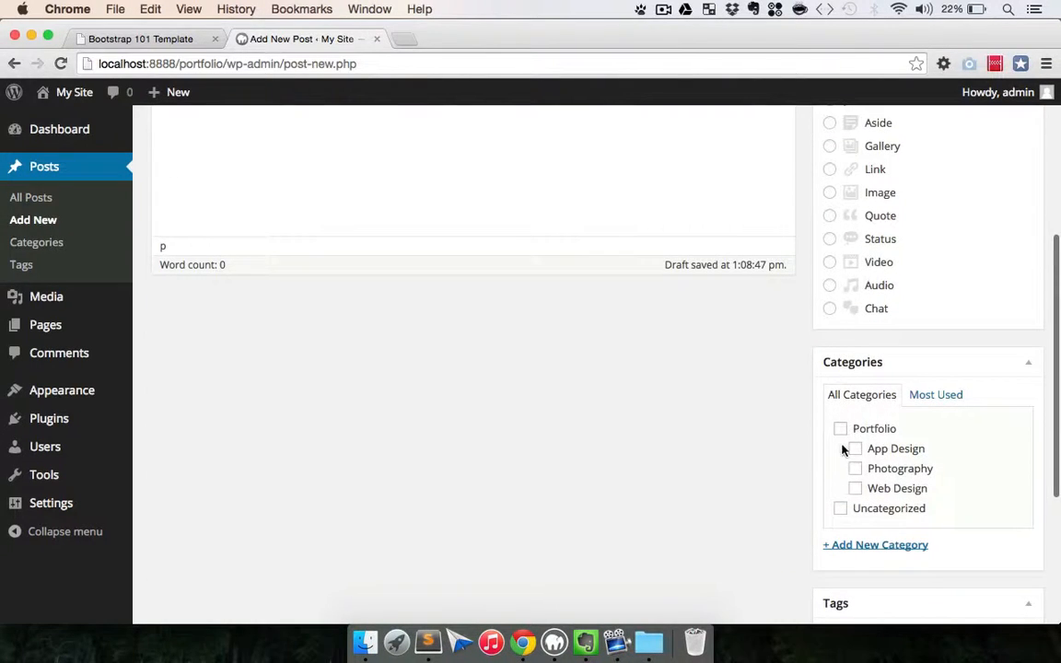
{"action": "left_click", "coordinate": [853, 488]}
{"action": "scroll", "coordinate": [798, 371], "scroll_direction": "up", "scroll_amount": 5}
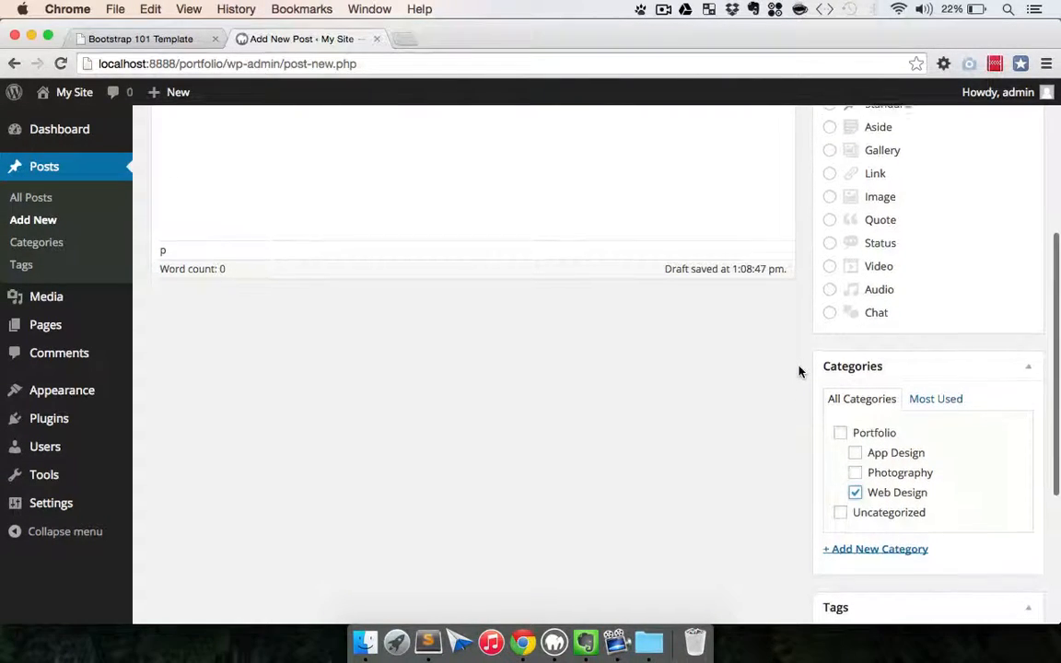
{"action": "scroll", "coordinate": [798, 371], "scroll_direction": "up", "scroll_amount": 1}
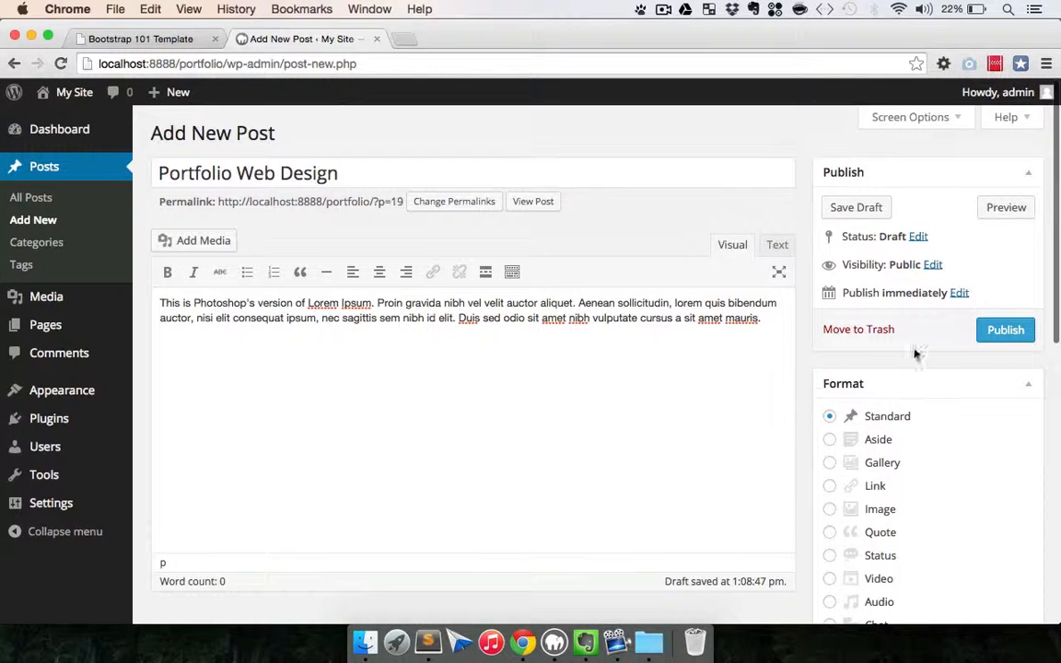
Step: Publish the Portfolio Web Design post, and create a new post titled "Portfolio App Design" with the copied paragraph as its body
{"action": "left_click", "coordinate": [985, 340]}
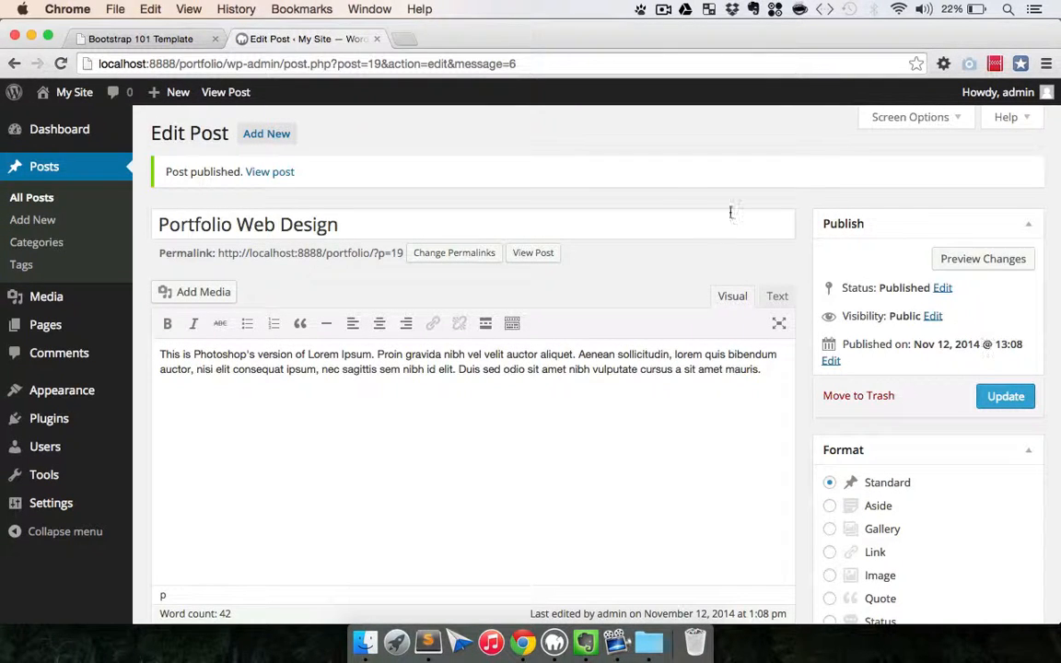
{"action": "left_click", "coordinate": [267, 134]}
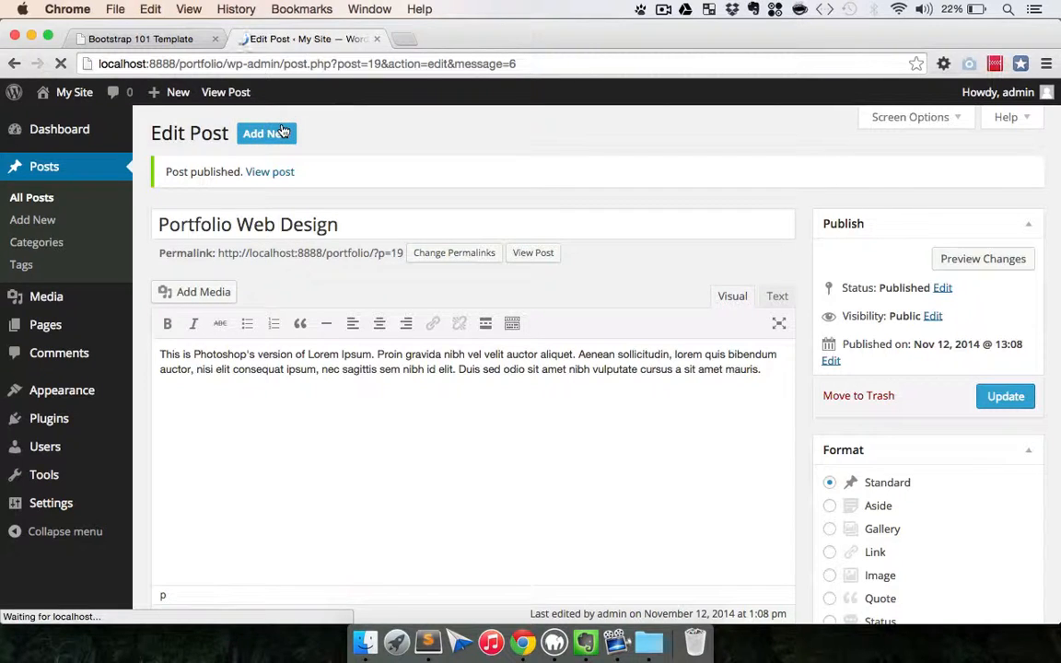
{"action": "type", "text": "Port"}
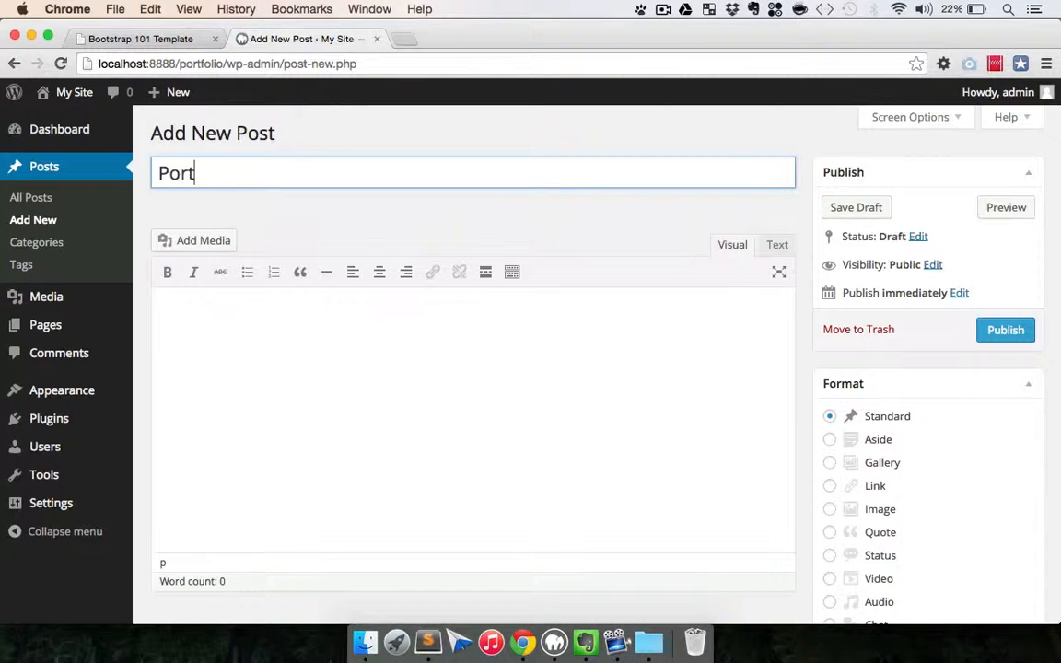
{"action": "type", "text": "folio App Design"}
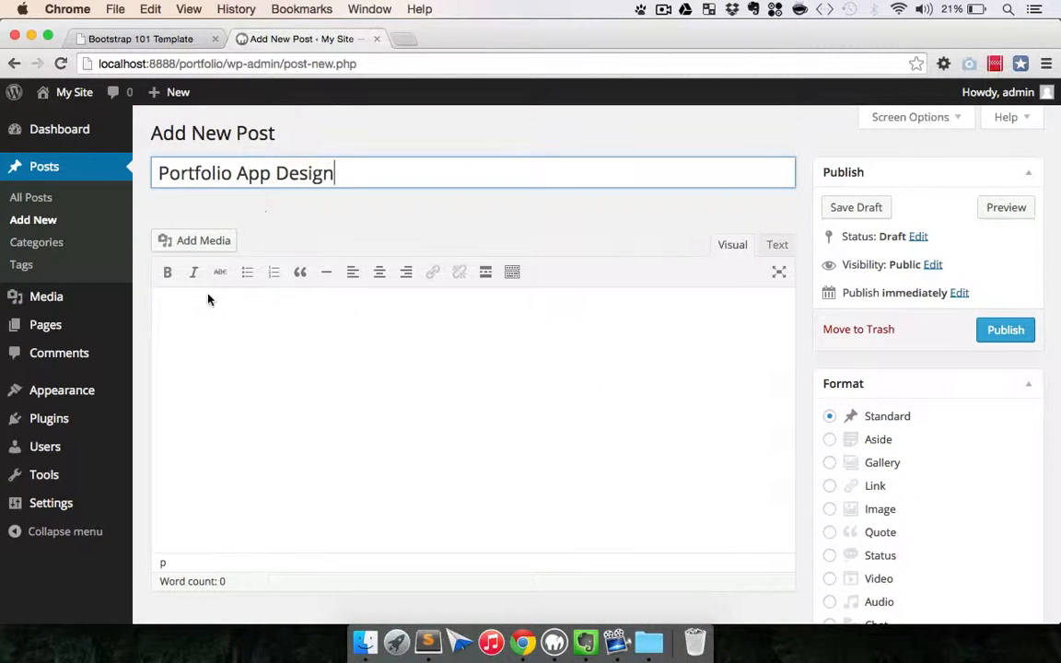
{"action": "left_click", "coordinate": [206, 304]}
{"action": "type", "text": "This is Photoshop's version of Lorem Ipsum. Proin gravida nibh vel velit auctor aliquet. Aenean sollicitudin, lorem quis bibendum auctor, nisi elit consequat ipsum, nec sagittis sem nibh id elit. Duis sed odio sit amet nibh vulputate cursus a sit amet mauris."}
Step: Assign the Portfolio App Design post to the App Design category and publish it
{"action": "scroll", "coordinate": [1011, 485], "scroll_direction": "down", "scroll_amount": 10}
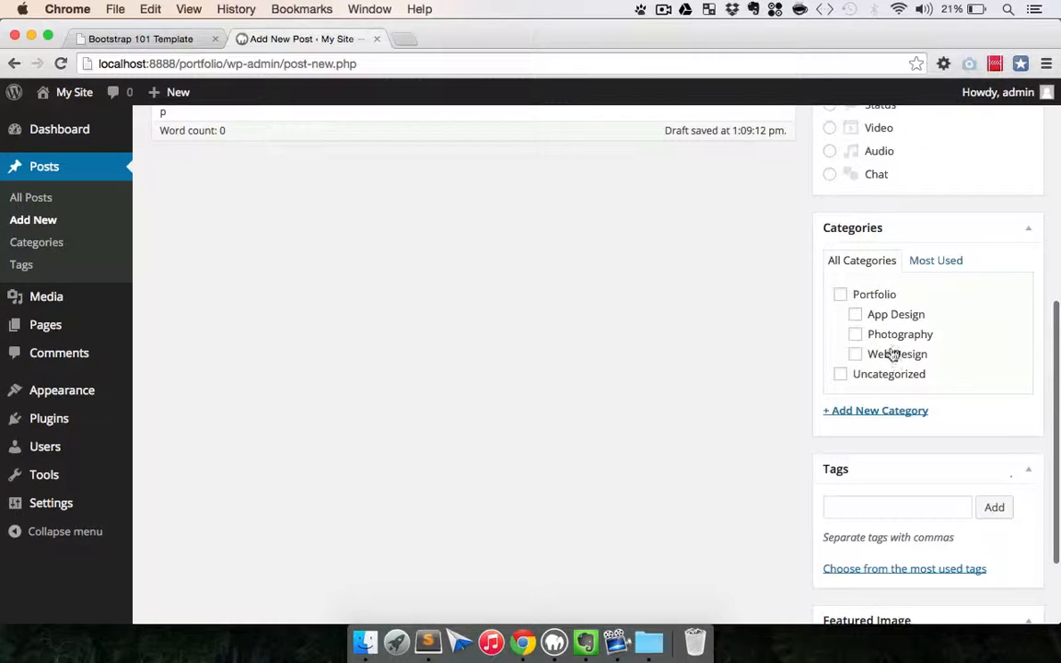
{"action": "left_click", "coordinate": [879, 316]}
{"action": "scroll", "coordinate": [707, 277], "scroll_direction": "up", "scroll_amount": 10}
{"action": "left_click", "coordinate": [1012, 332]}
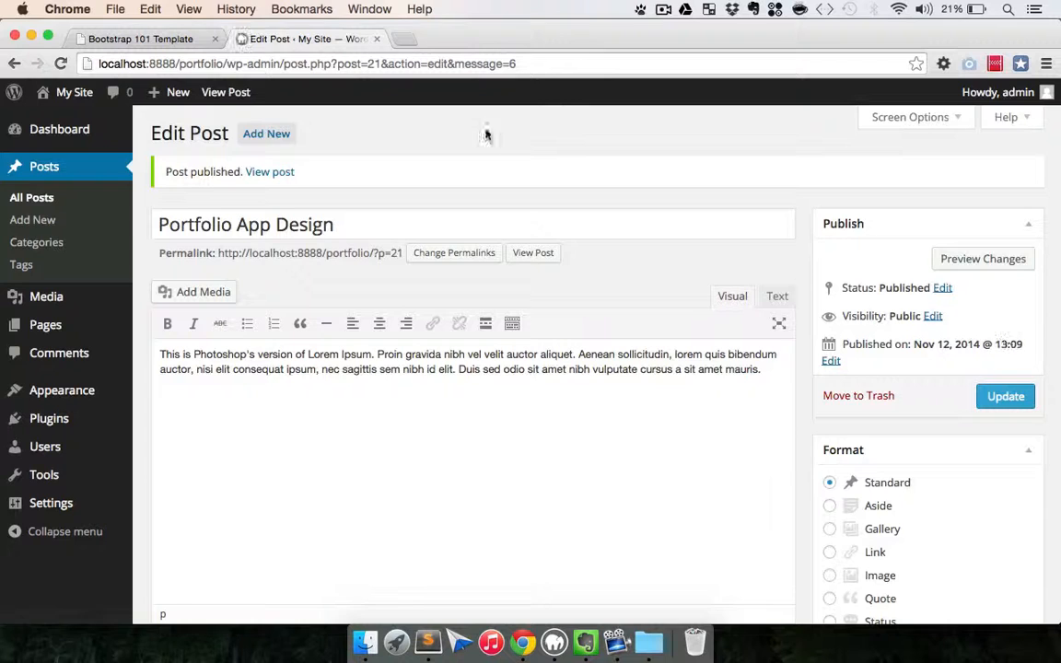
Step: Create a new post titled "Portfolio Photography" with the copied paragraph pasted once as its body
{"action": "left_click", "coordinate": [267, 142]}
{"action": "type", "text": "P"}
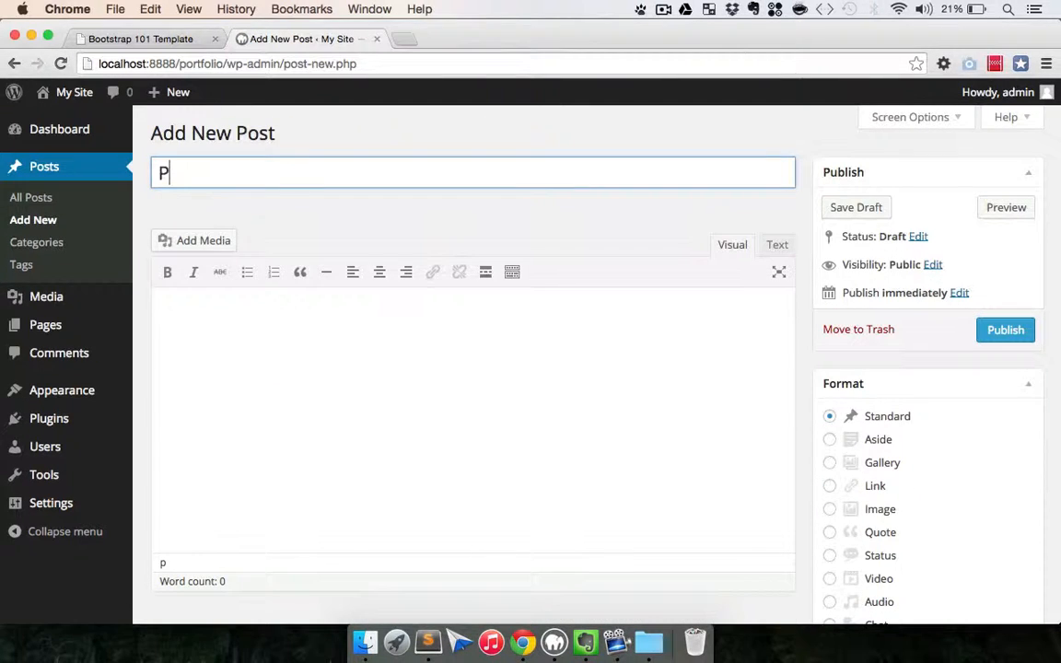
{"action": "type", "text": "ortfolio Photogr"}
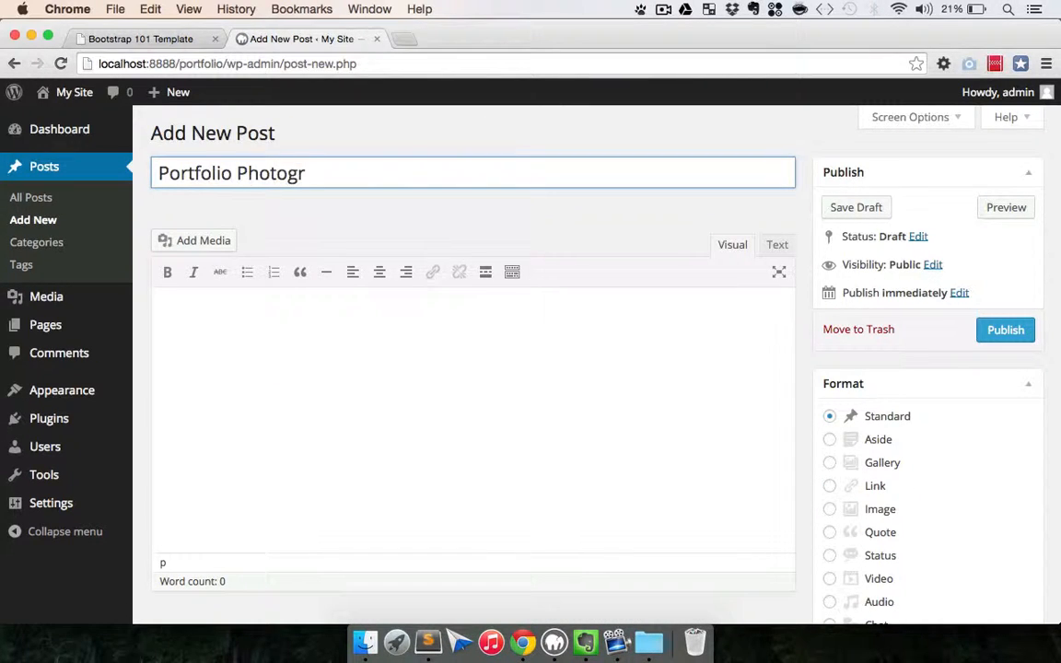
{"action": "type", "text": "aphy"}
{"action": "left_click", "coordinate": [341, 307]}
{"action": "type", "text": "This is Photoshop's version of Lorem Ipsum. Proin gravida nibh vel velit auctor aliquet. Aenean sollicitudin, lorem quis bibendum auctor, nisi elit consequat ipsum, nec sagittis sem nibh id elit. Duis sed odio sit amet nibh vulputate cursus a sit amet mauris."}
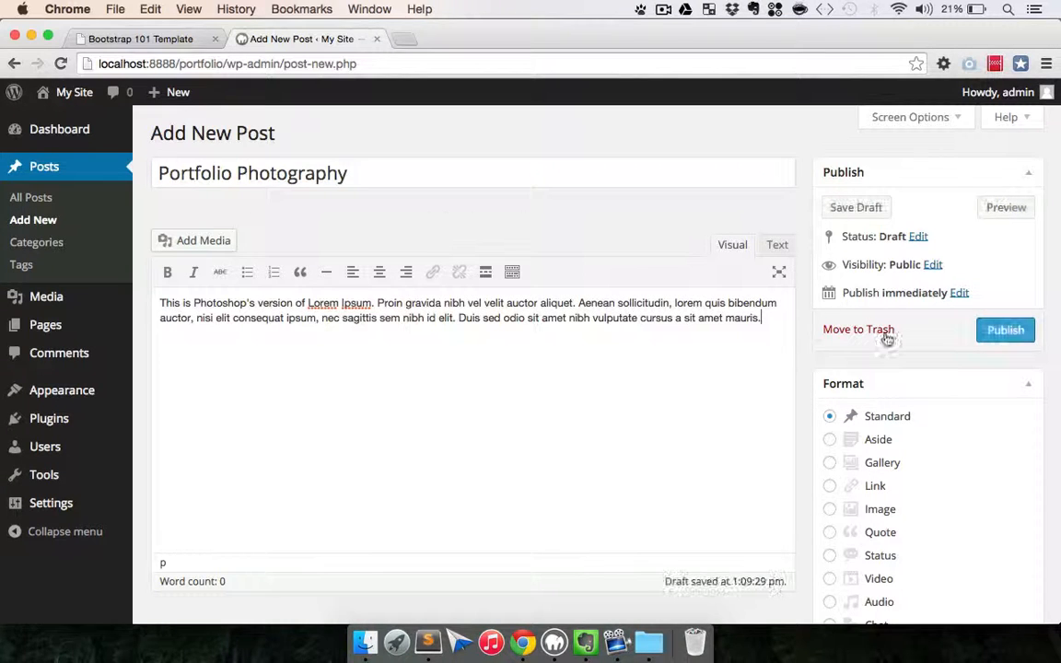
Step: Assign the Portfolio Photography post to the Photography category and publish it
{"action": "scroll", "coordinate": [802, 359], "scroll_direction": "down", "scroll_amount": 5}
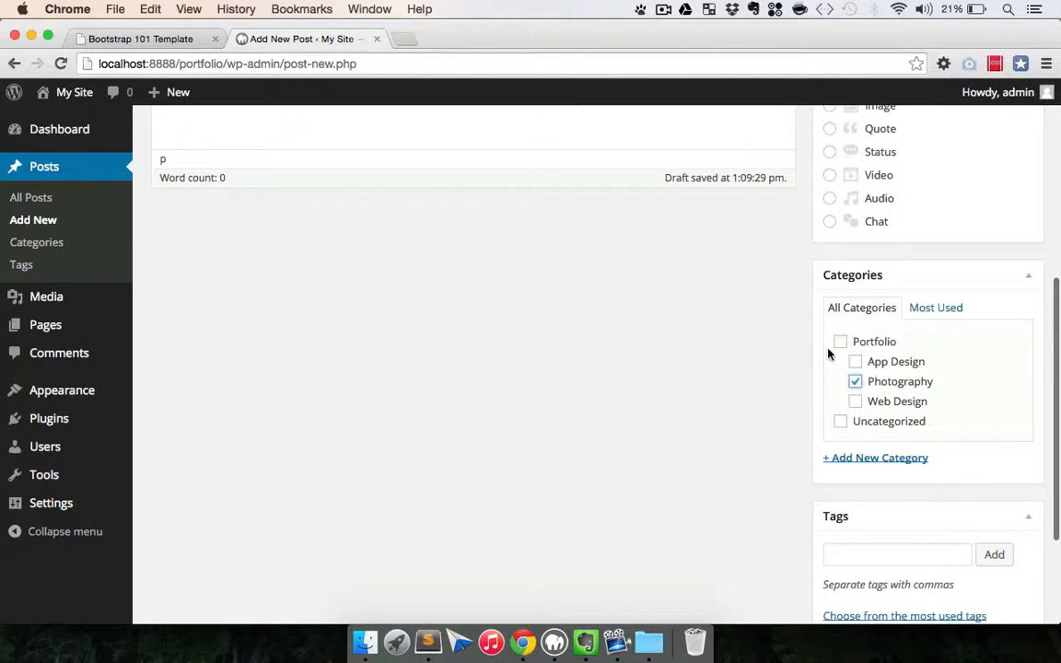
{"action": "scroll", "coordinate": [827, 353], "scroll_direction": "up", "scroll_amount": 5}
{"action": "left_click", "coordinate": [1001, 331]}
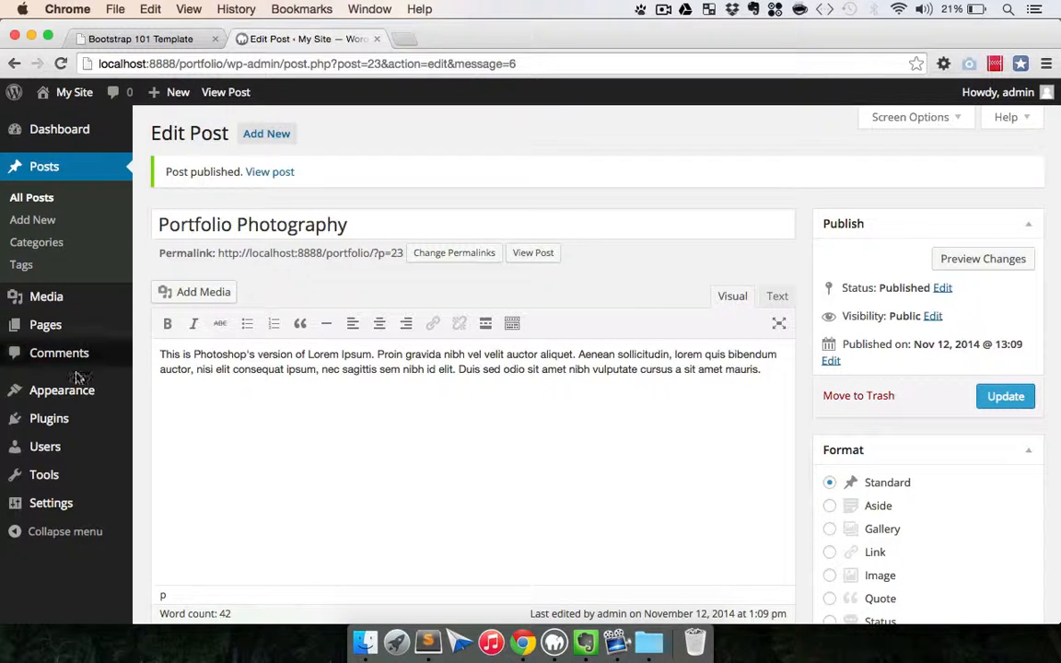
Step: Open the Reading settings, and view the live site in a separate tab to examine the posts on its front page
{"action": "mouse_move", "coordinate": [53, 508]}
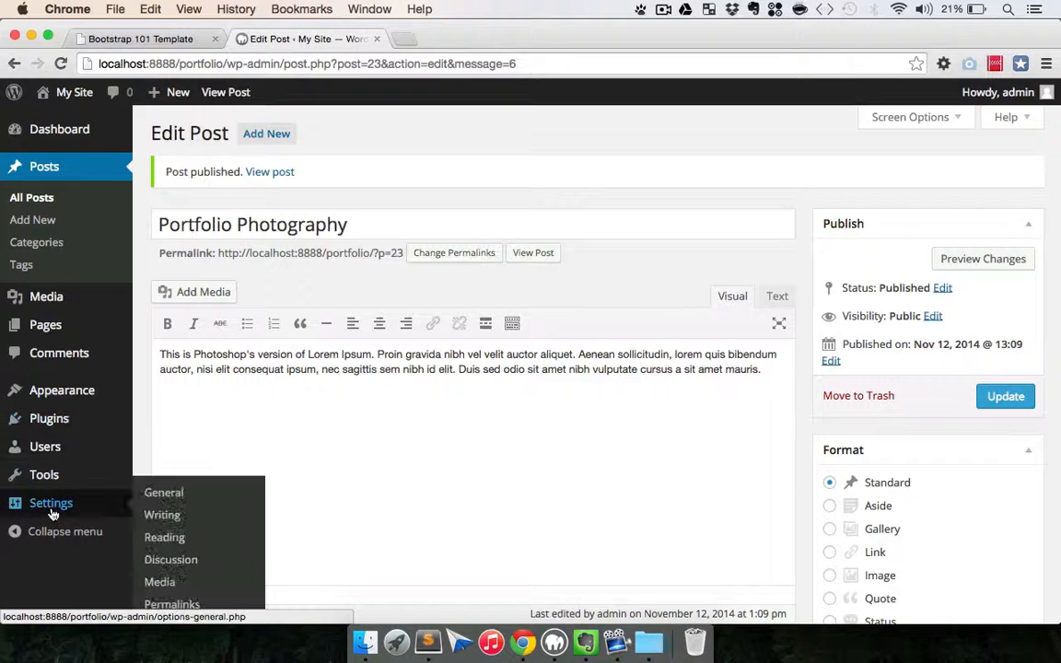
{"action": "left_click", "coordinate": [161, 537]}
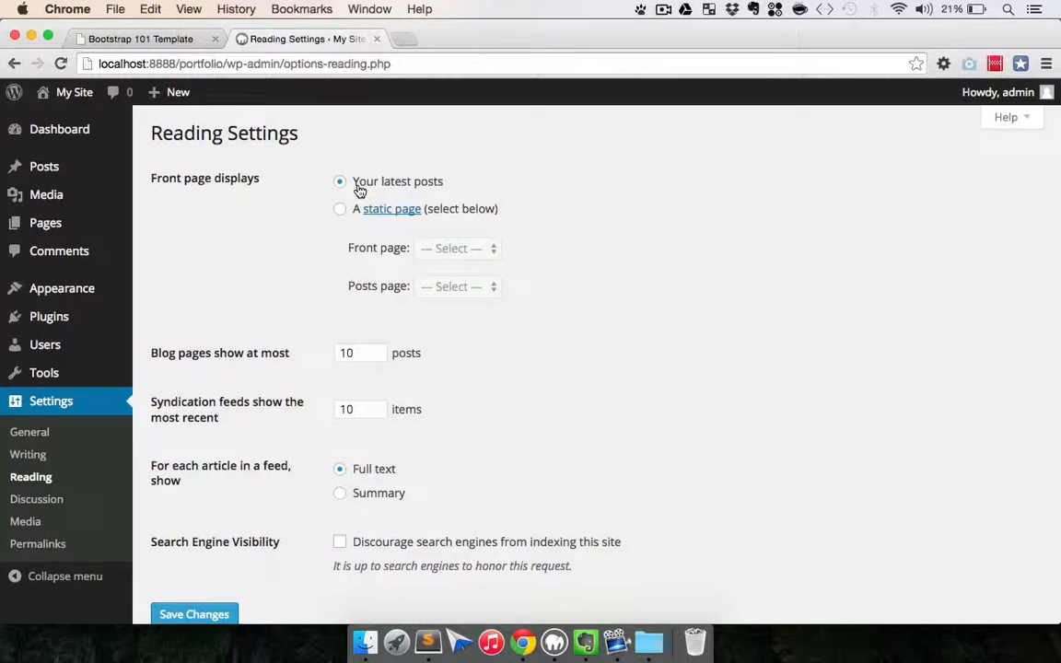
{"action": "mouse_move", "coordinate": [75, 98]}
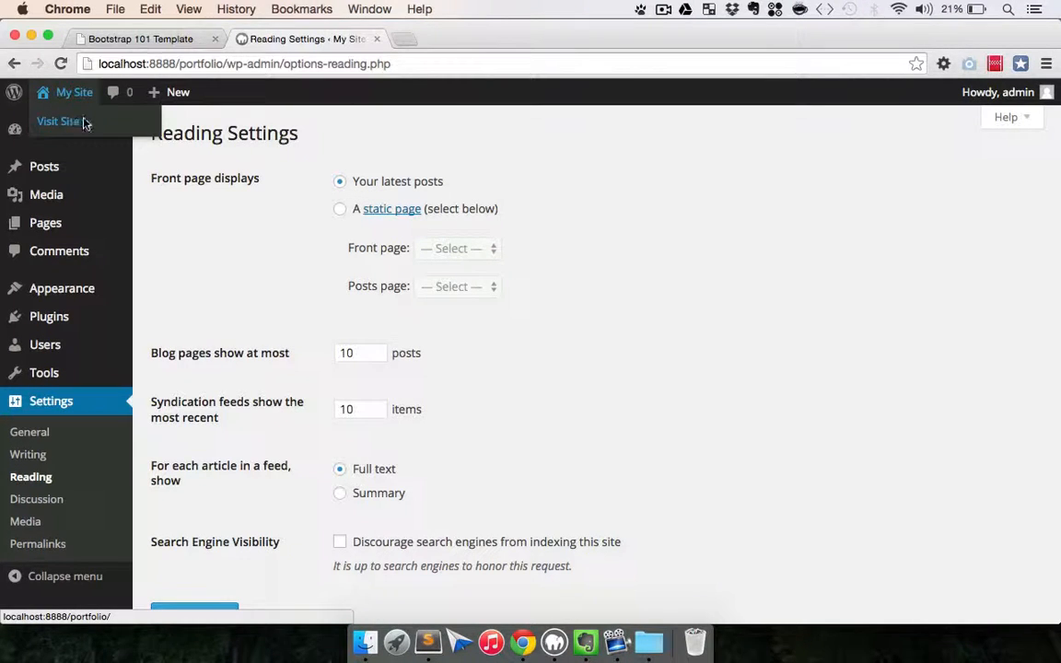
{"action": "right_click", "coordinate": [83, 124]}
{"action": "left_click", "coordinate": [138, 126]}
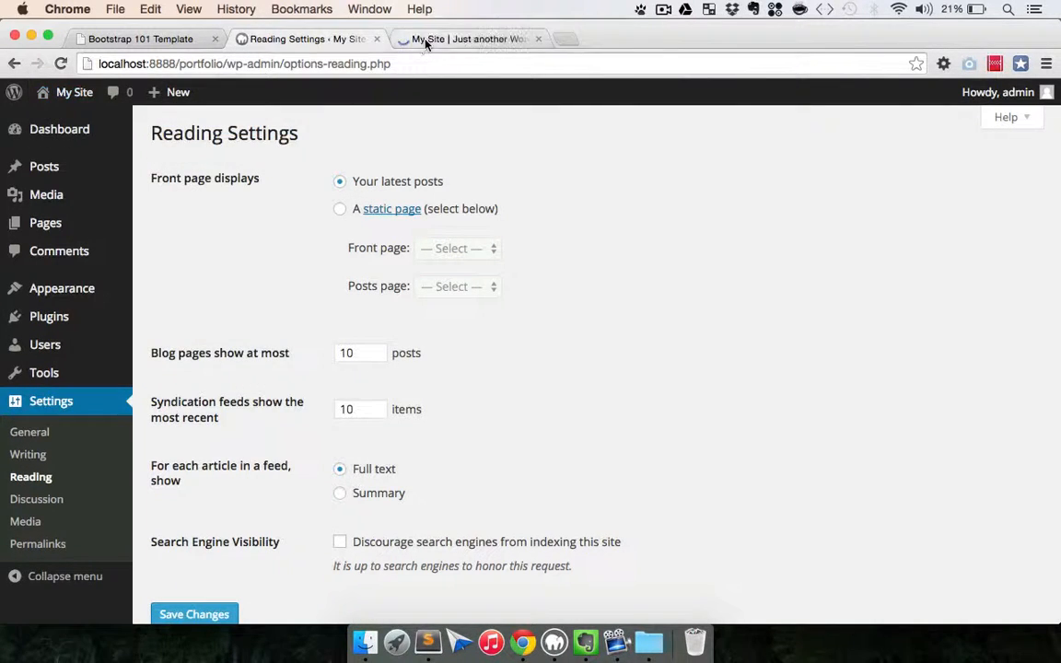
{"action": "left_click", "coordinate": [428, 39]}
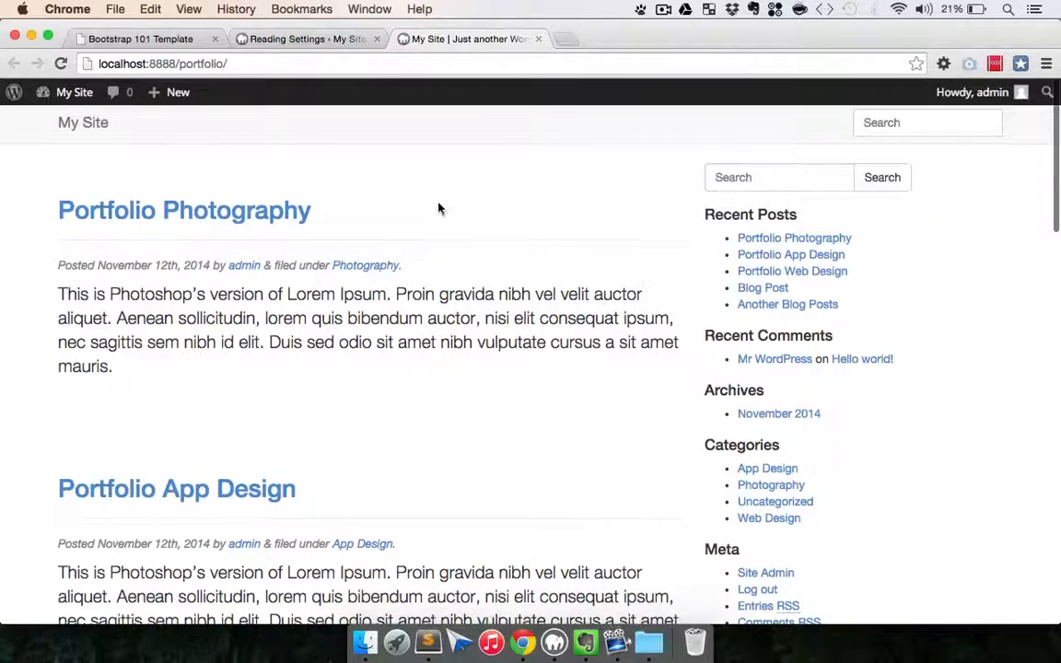
{"action": "scroll", "coordinate": [157, 433], "scroll_direction": "down", "scroll_amount": 5}
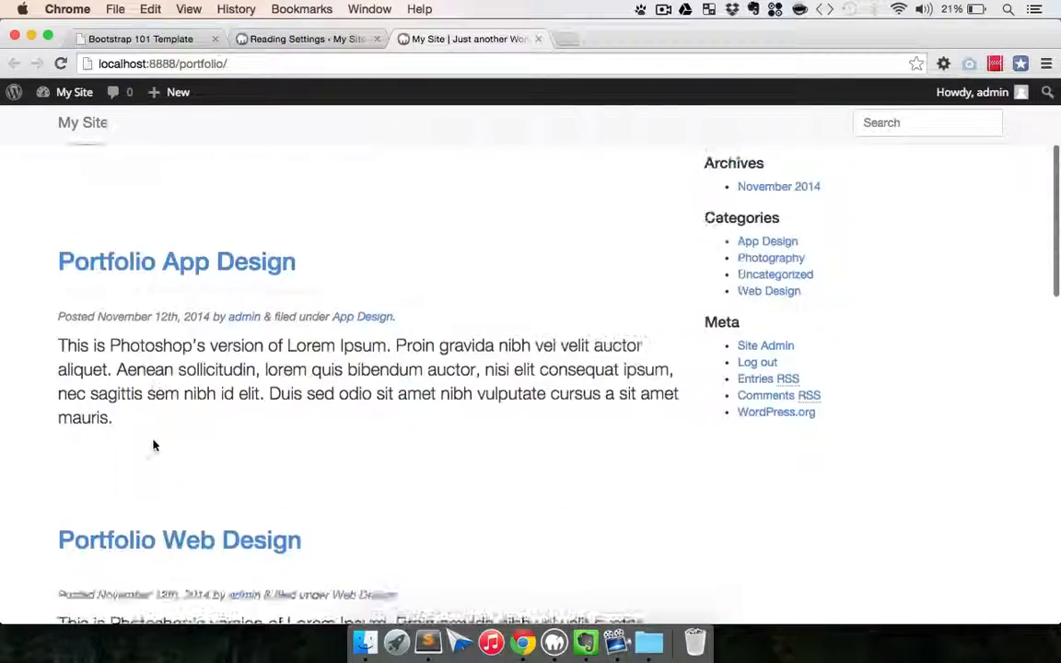
{"action": "scroll", "coordinate": [153, 444], "scroll_direction": "down", "scroll_amount": 12}
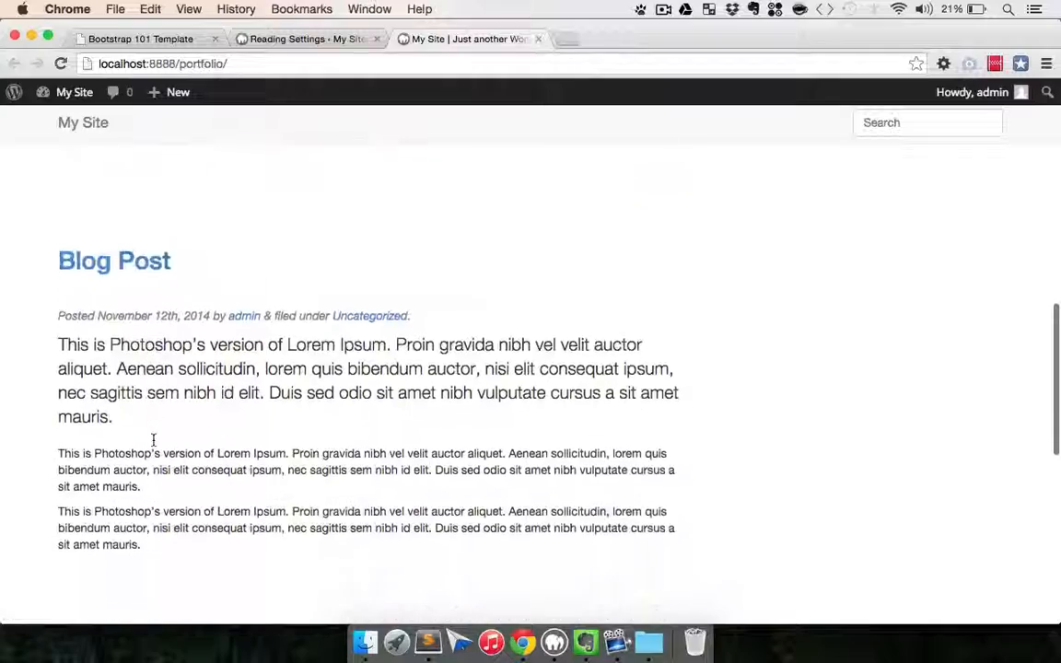
{"action": "scroll", "coordinate": [153, 442], "scroll_direction": "down", "scroll_amount": 12}
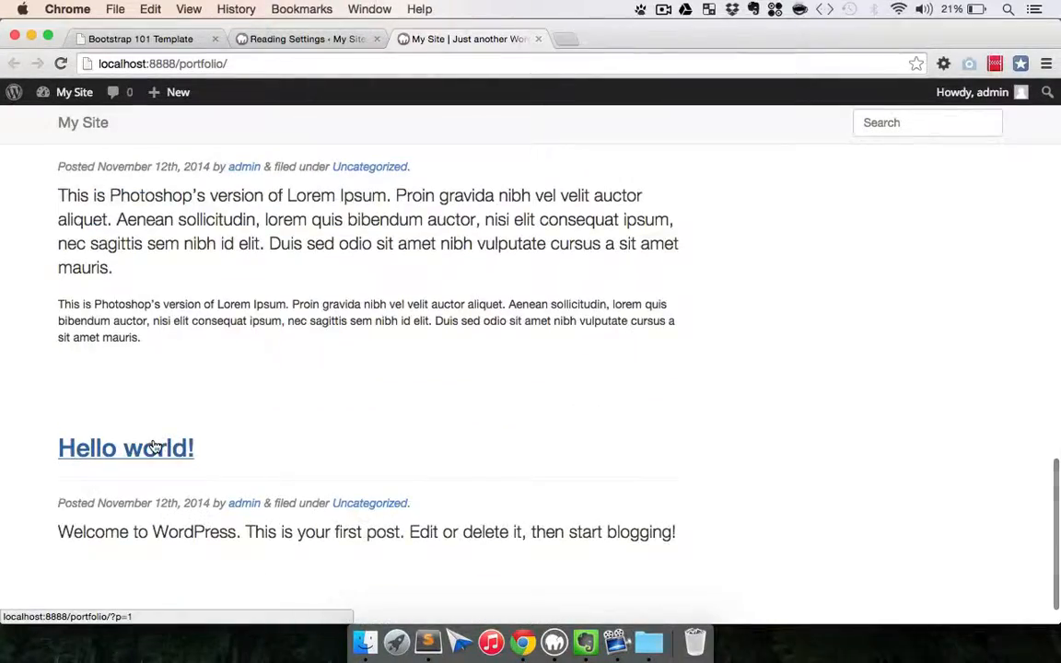
{"action": "scroll", "coordinate": [154, 446], "scroll_direction": "up", "scroll_amount": 18}
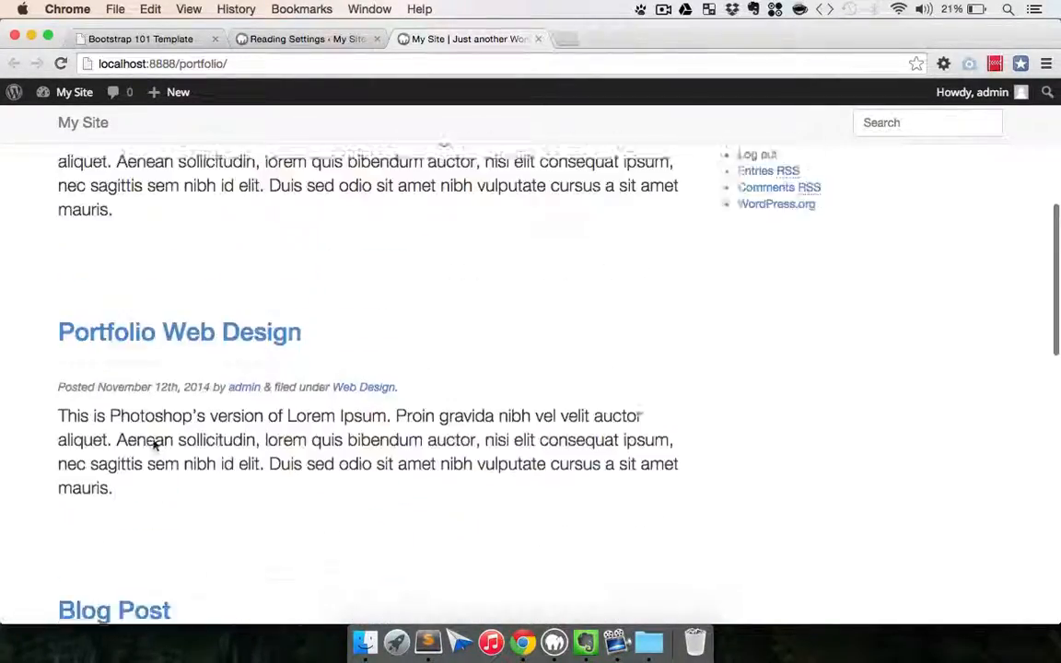
{"action": "scroll", "coordinate": [155, 445], "scroll_direction": "up", "scroll_amount": 12}
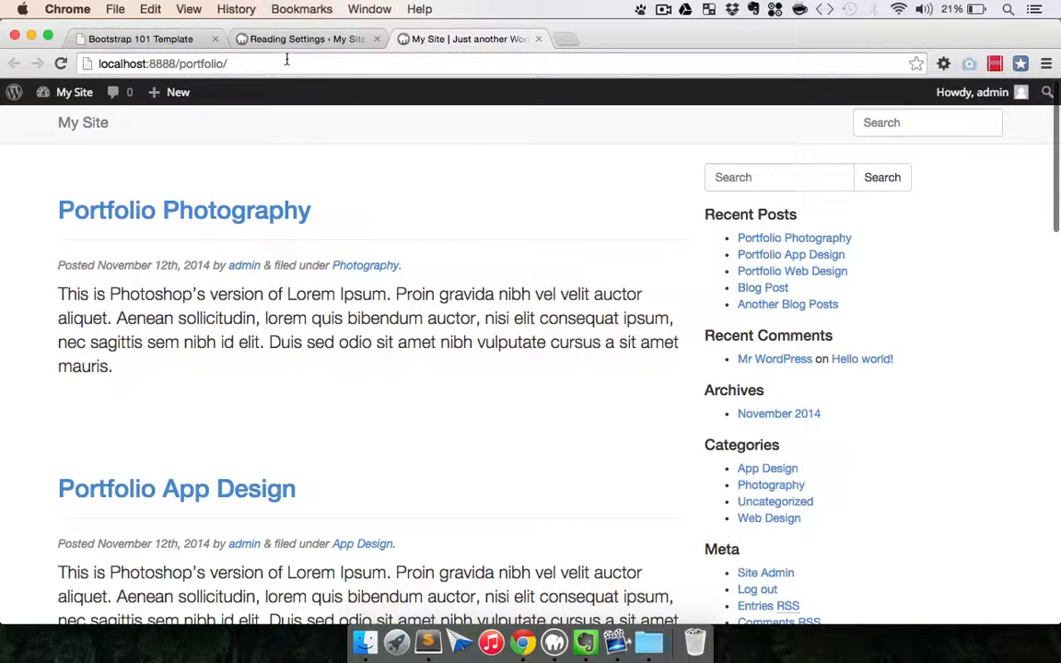
Step: Set the front page display to a static page in the site's Reading settings
{"action": "left_click", "coordinate": [295, 40]}
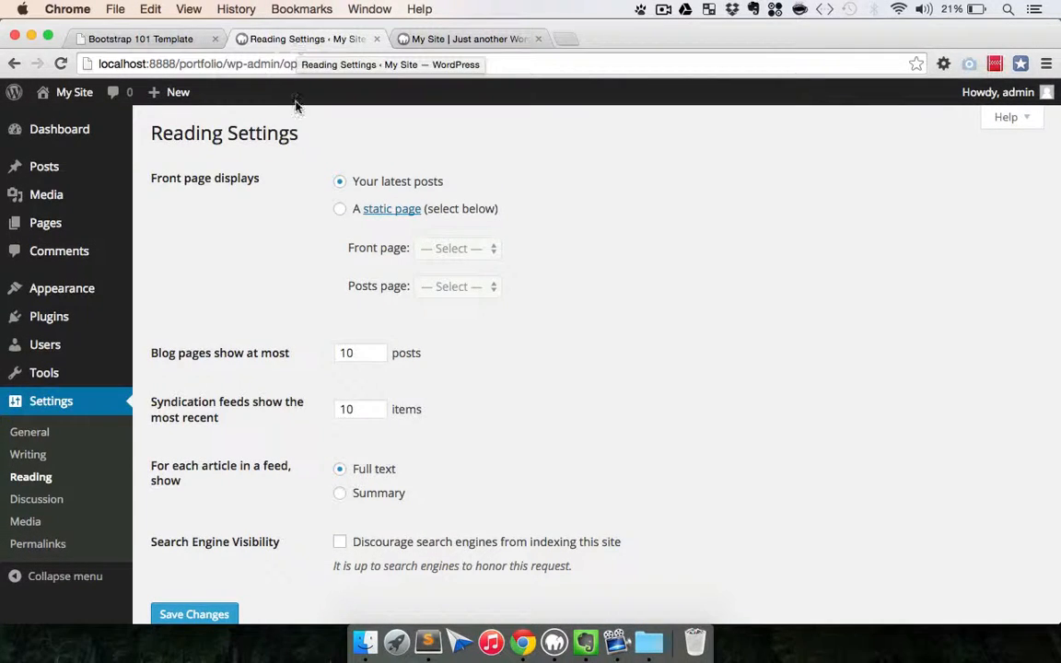
{"action": "left_click", "coordinate": [340, 210]}
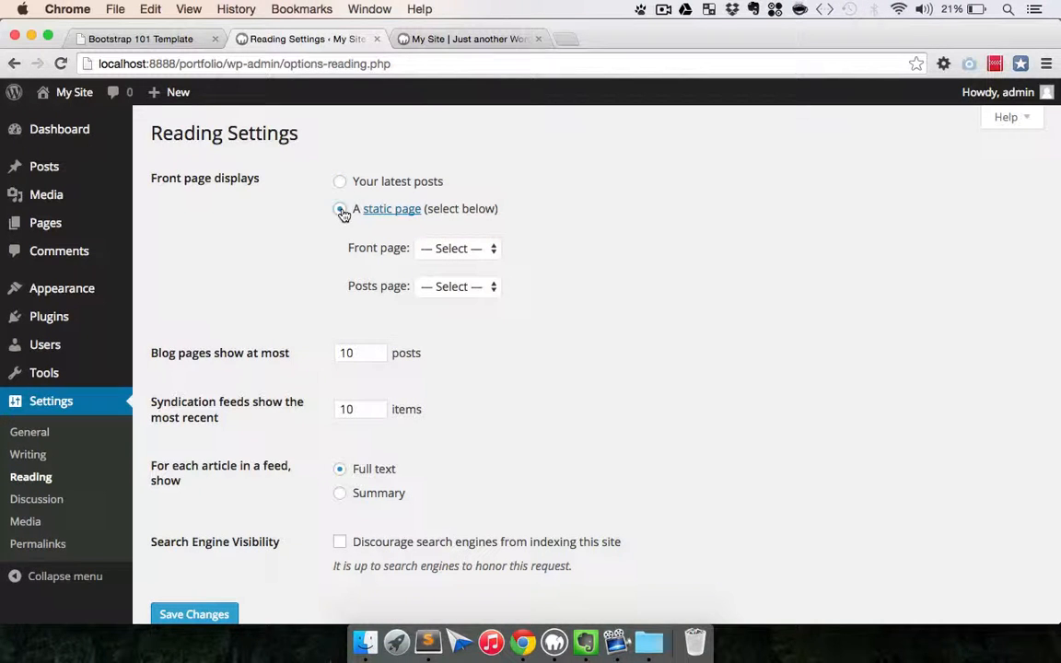
Step: Review the HTML template's Home and Blog pages to compare the static front page with the posts listing
{"action": "left_click", "coordinate": [143, 39]}
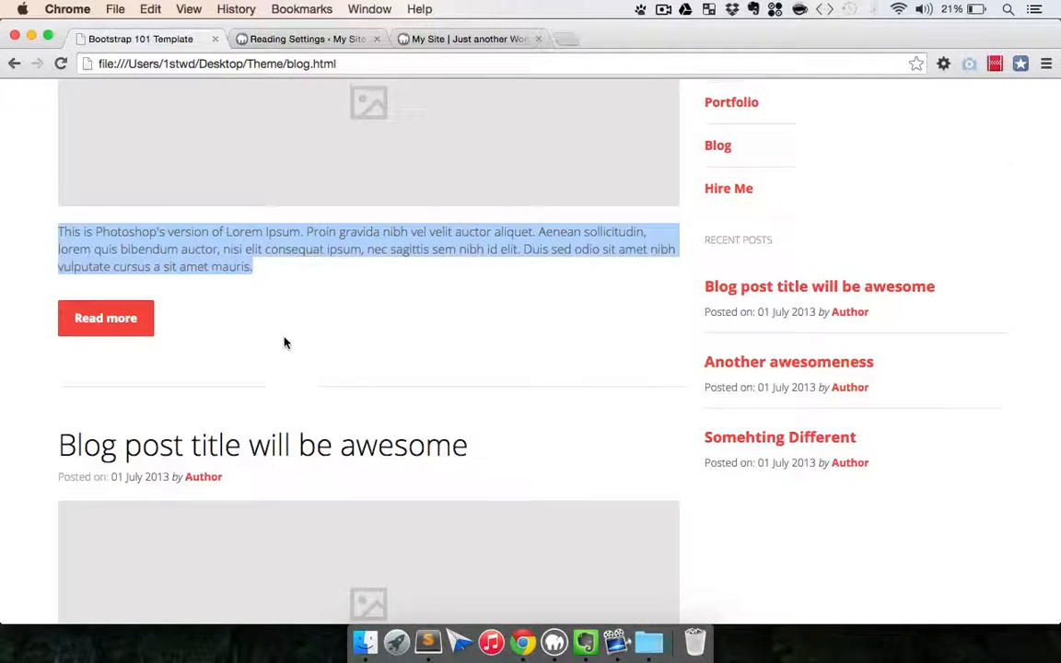
{"action": "scroll", "coordinate": [284, 343], "scroll_direction": "up", "scroll_amount": 7}
{"action": "left_click", "coordinate": [685, 113]}
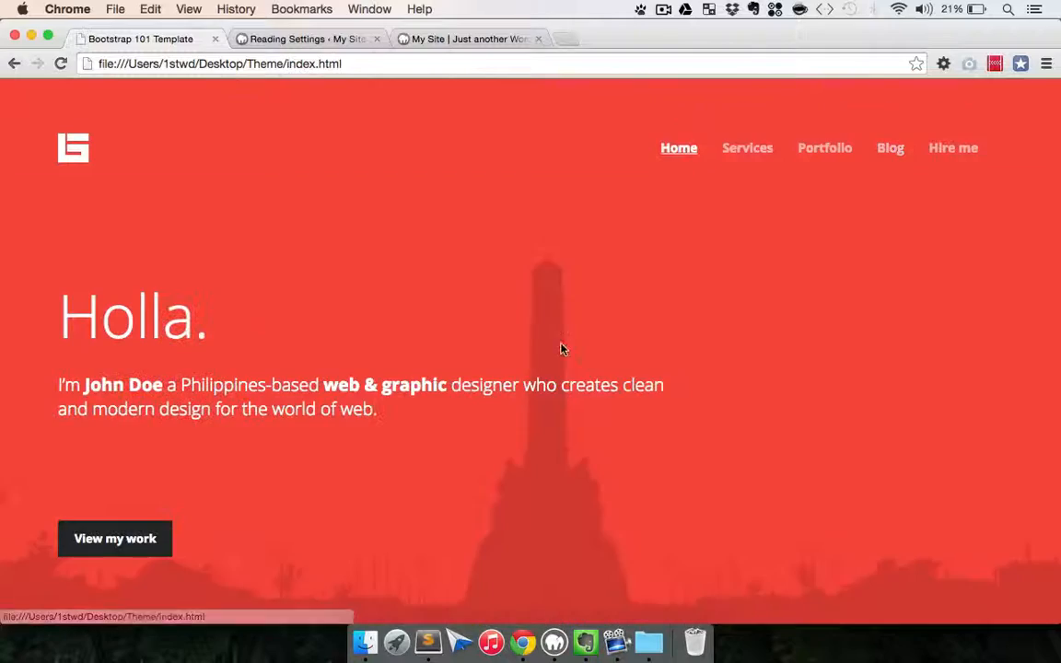
{"action": "scroll", "coordinate": [542, 396], "scroll_direction": "down", "scroll_amount": 20}
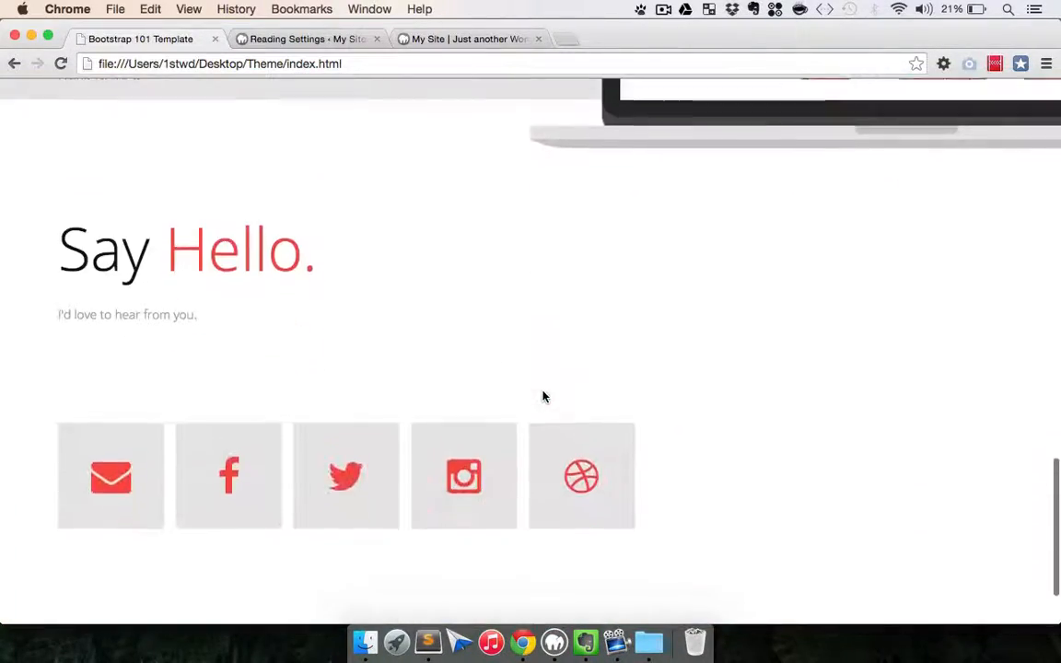
{"action": "scroll", "coordinate": [544, 396], "scroll_direction": "up", "scroll_amount": 20}
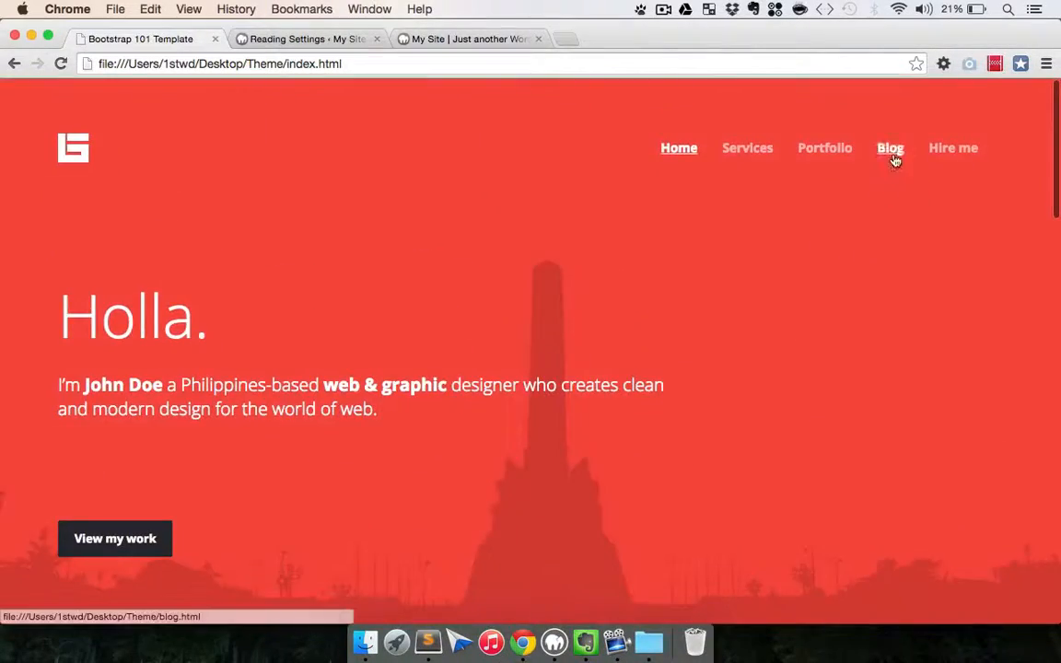
{"action": "left_click", "coordinate": [893, 158]}
{"action": "scroll", "coordinate": [717, 286], "scroll_direction": "down", "scroll_amount": 10}
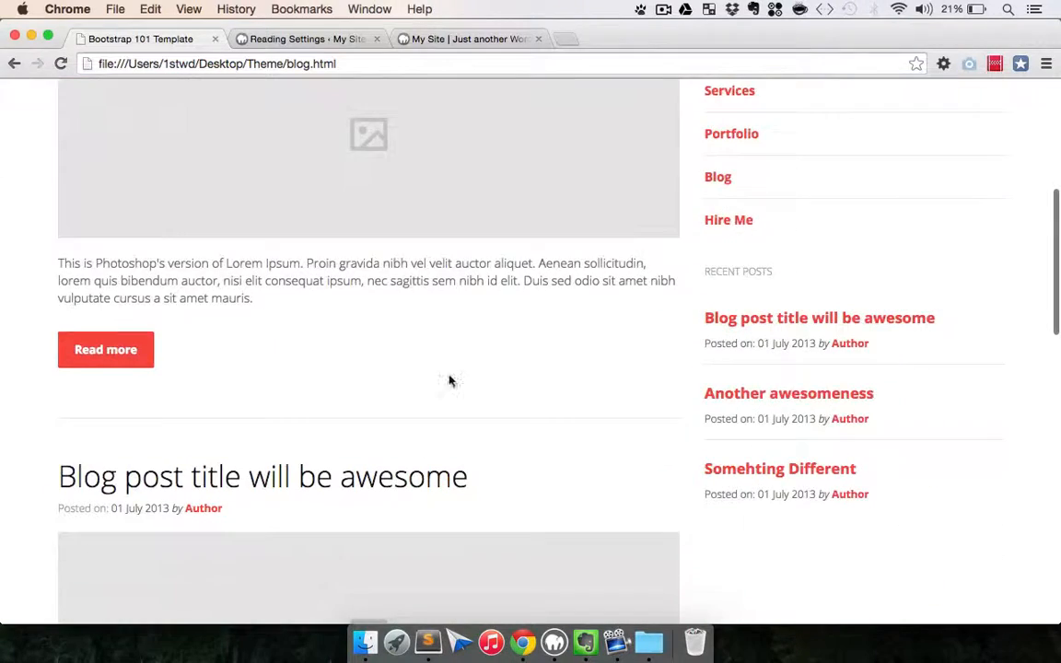
{"action": "scroll", "coordinate": [449, 380], "scroll_direction": "up", "scroll_amount": 10}
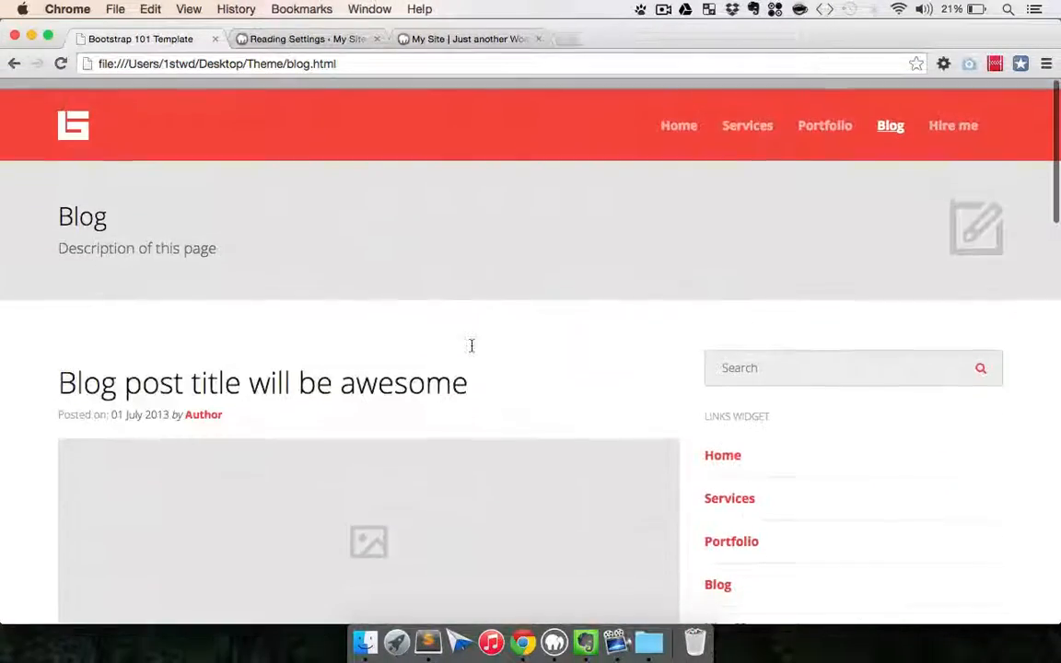
{"action": "left_click", "coordinate": [681, 123]}
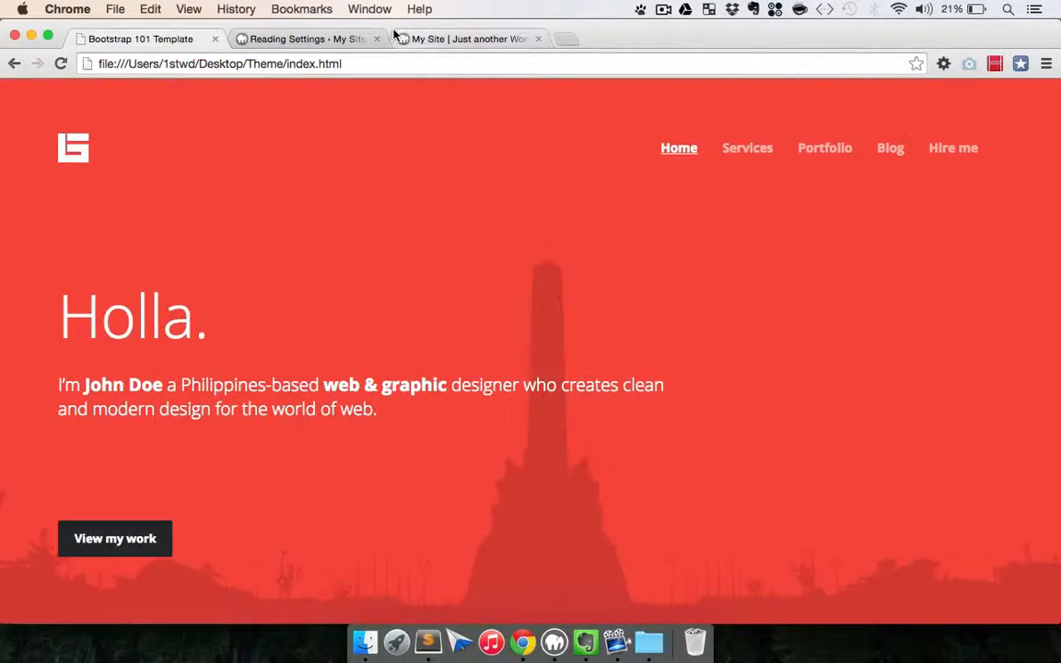
Step: Set the static front page to Home and the posts page to Blog in the Reading settings, and save the changes
{"action": "left_click", "coordinate": [346, 41]}
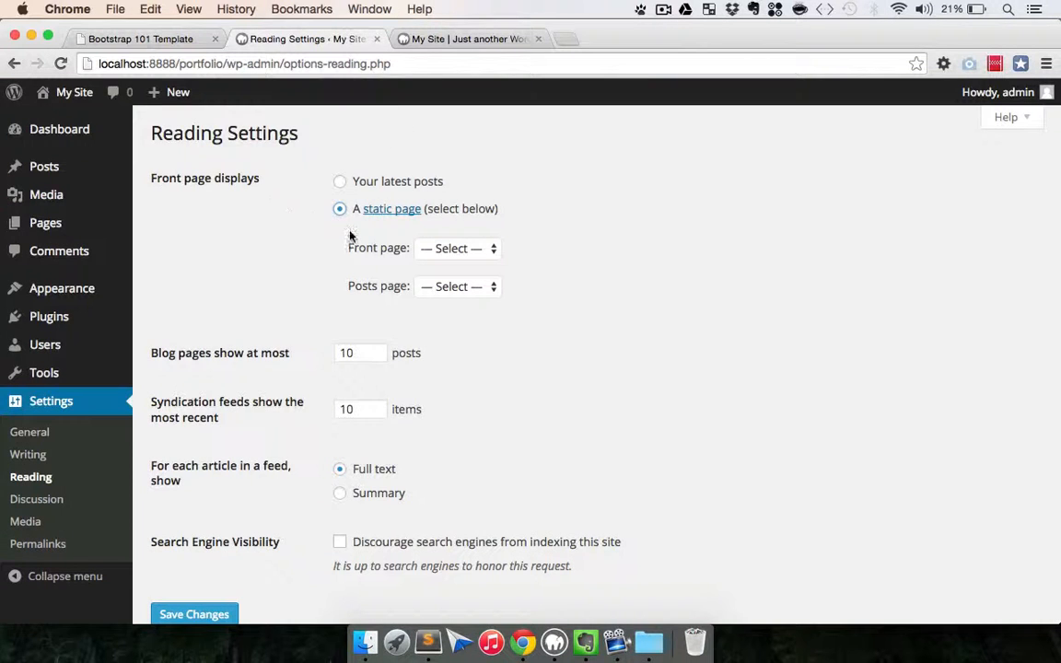
{"action": "left_click", "coordinate": [447, 248]}
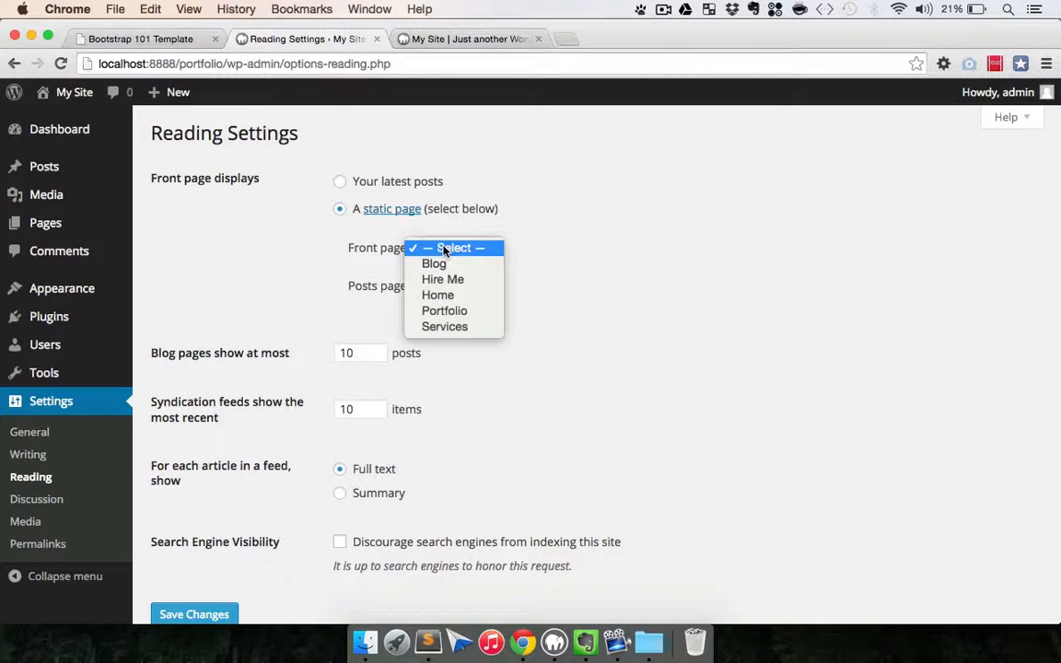
{"action": "left_click", "coordinate": [440, 295]}
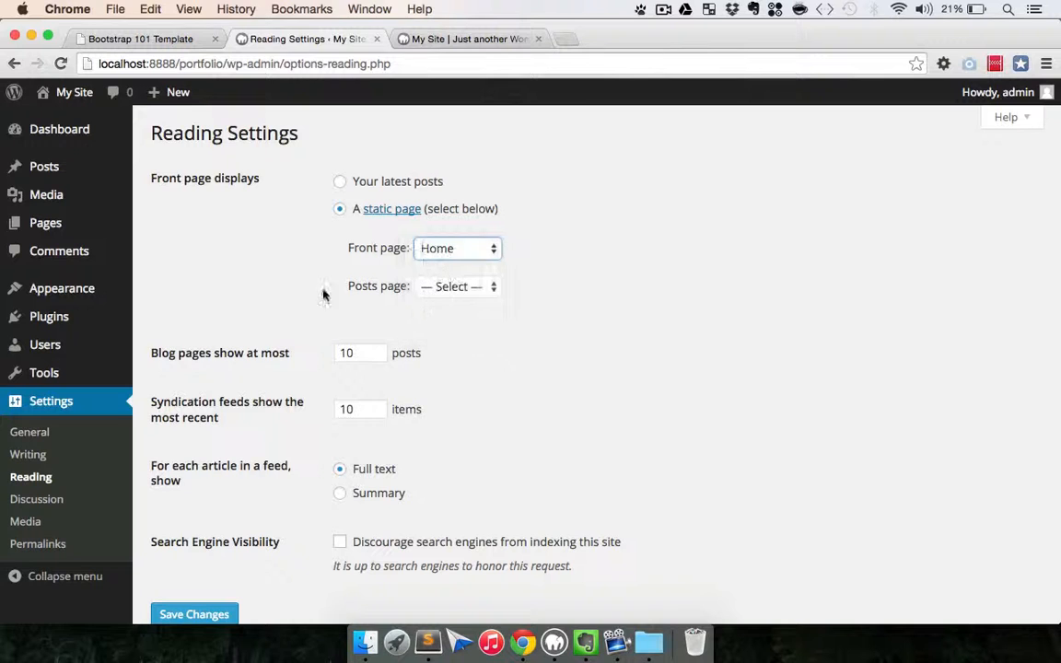
{"action": "left_click", "coordinate": [427, 286]}
{"action": "left_click", "coordinate": [429, 303]}
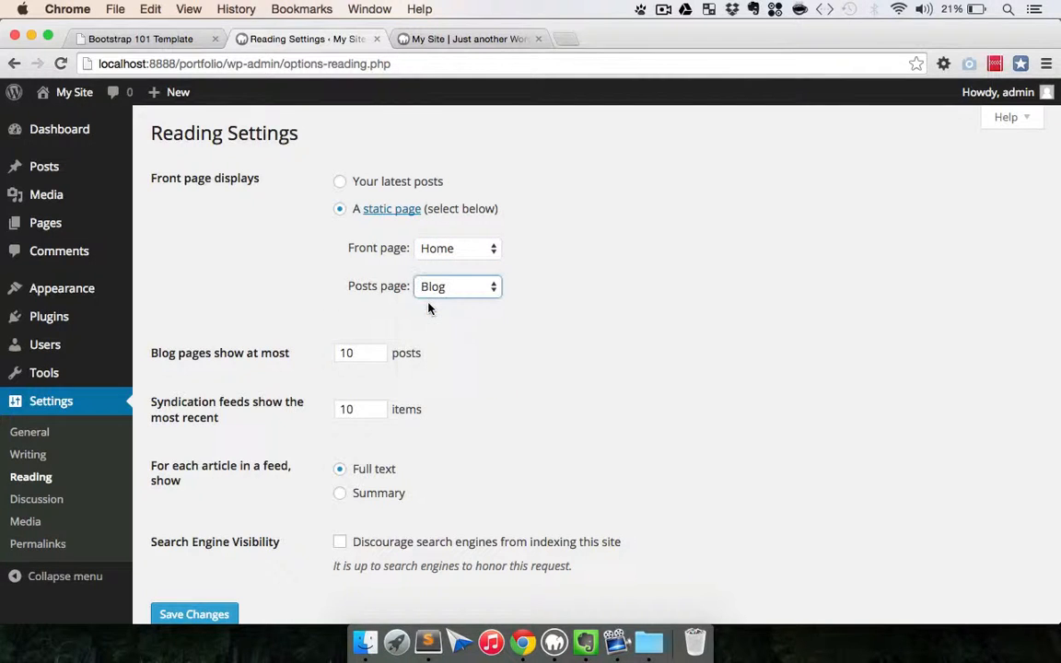
{"action": "scroll", "coordinate": [208, 475], "scroll_direction": "down", "scroll_amount": 2}
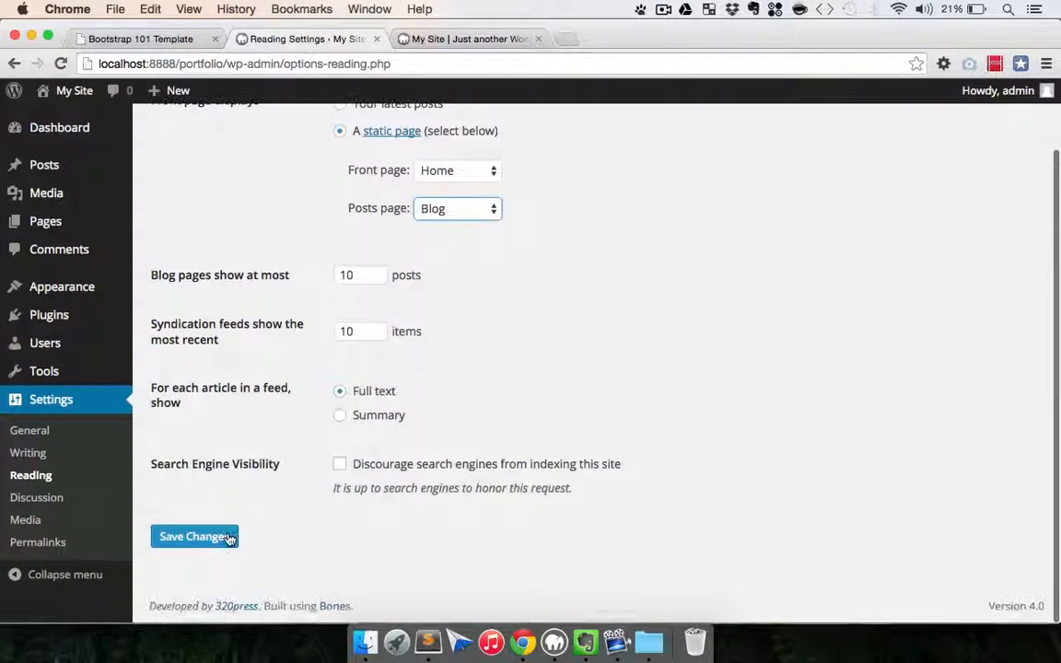
{"action": "left_click", "coordinate": [200, 538]}
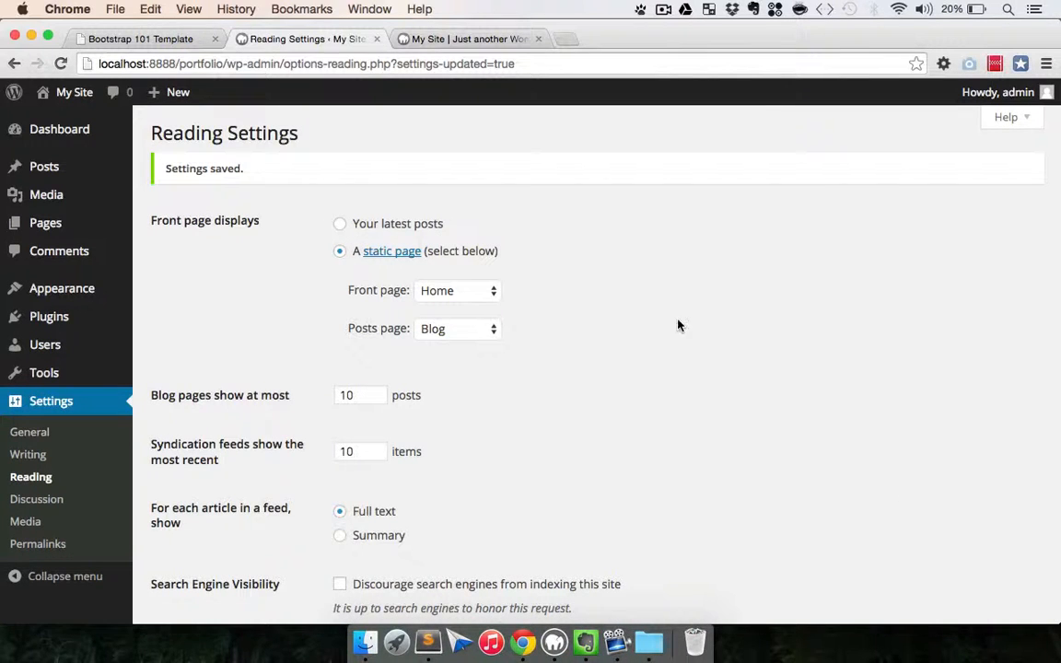
Step: Compare the live site's header with the HTML template's navigation, and create a navigation menu named Primary Menu
{"action": "left_click", "coordinate": [440, 37]}
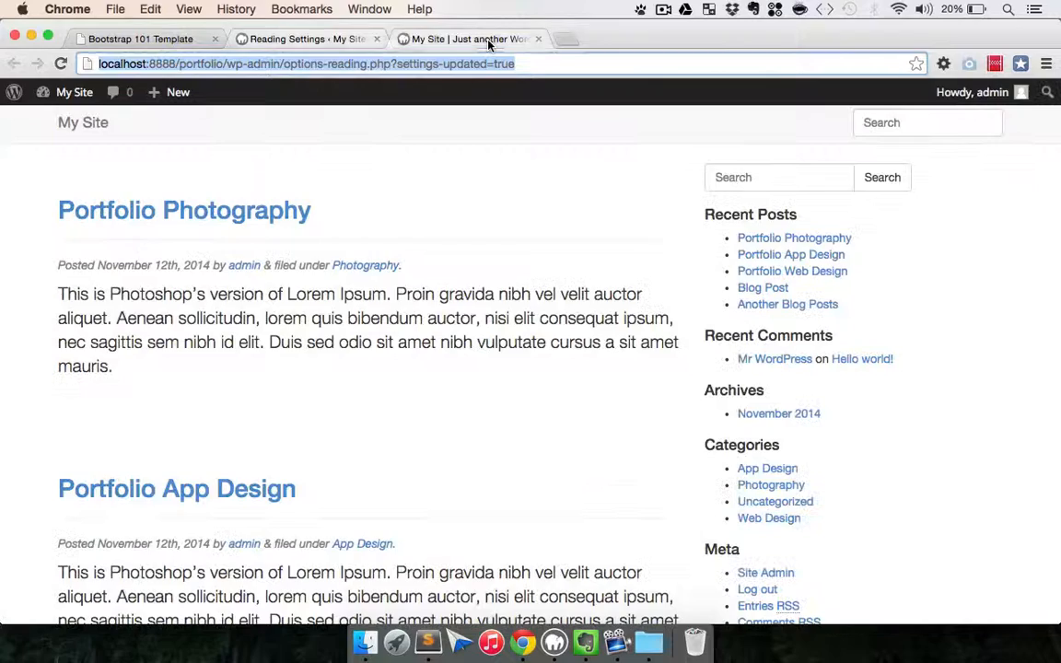
{"action": "scroll", "coordinate": [568, 219], "scroll_direction": "up", "scroll_amount": 2}
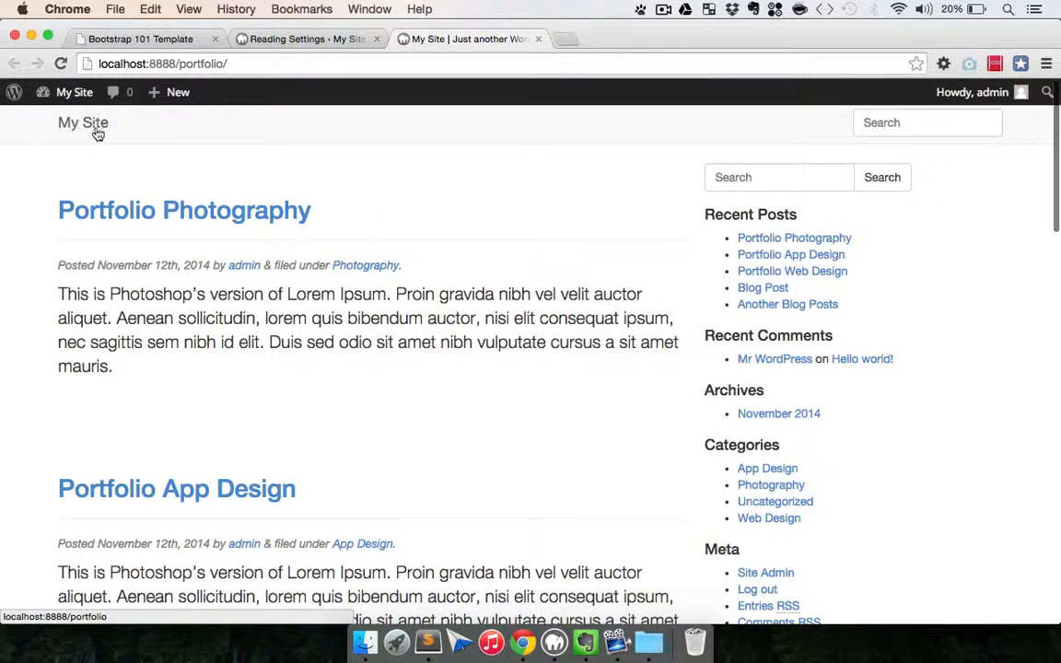
{"action": "left_click", "coordinate": [145, 40]}
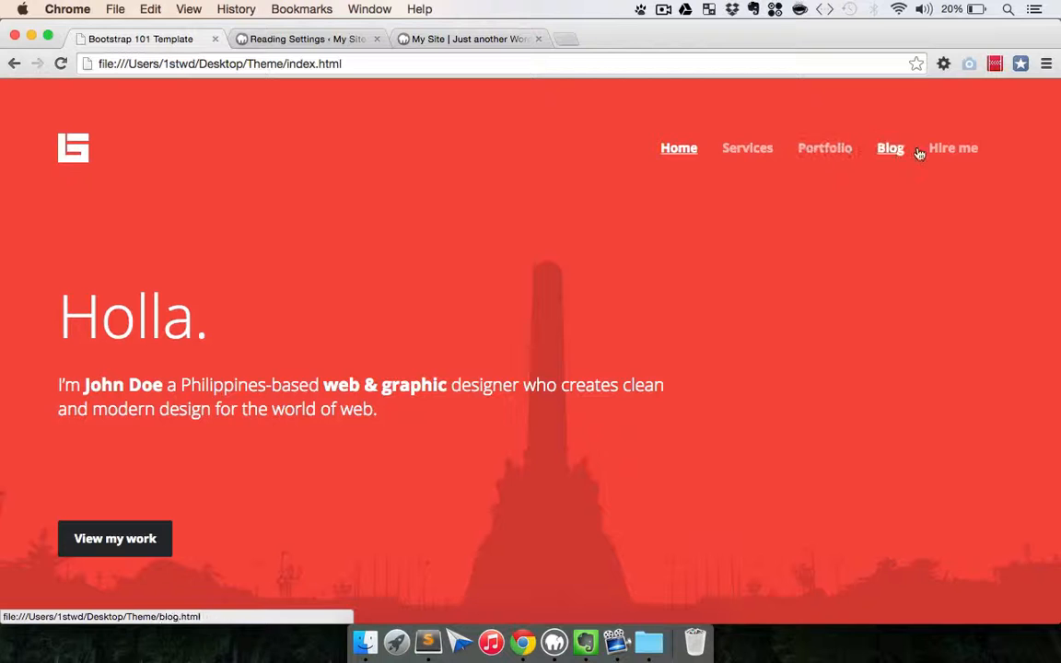
{"action": "left_click", "coordinate": [468, 39]}
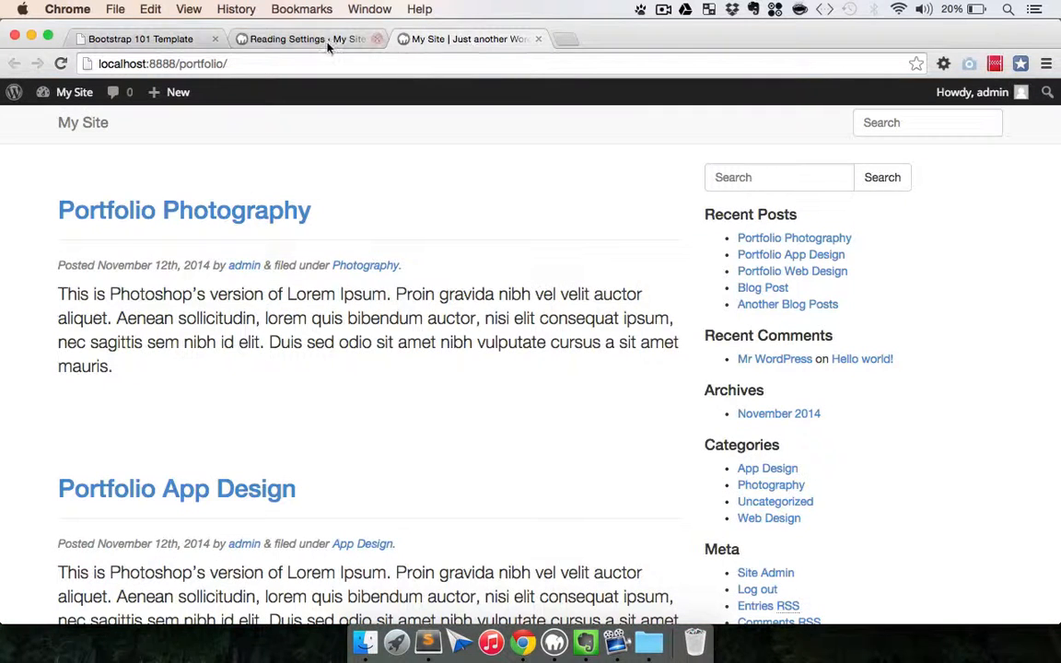
{"action": "left_click", "coordinate": [295, 38]}
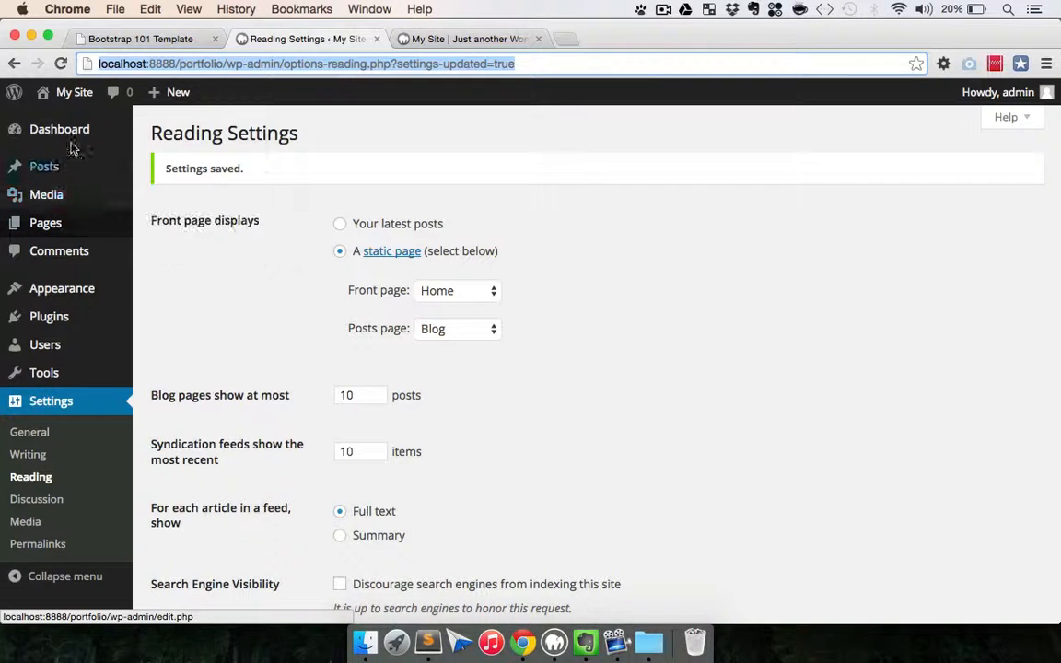
{"action": "mouse_move", "coordinate": [62, 294]}
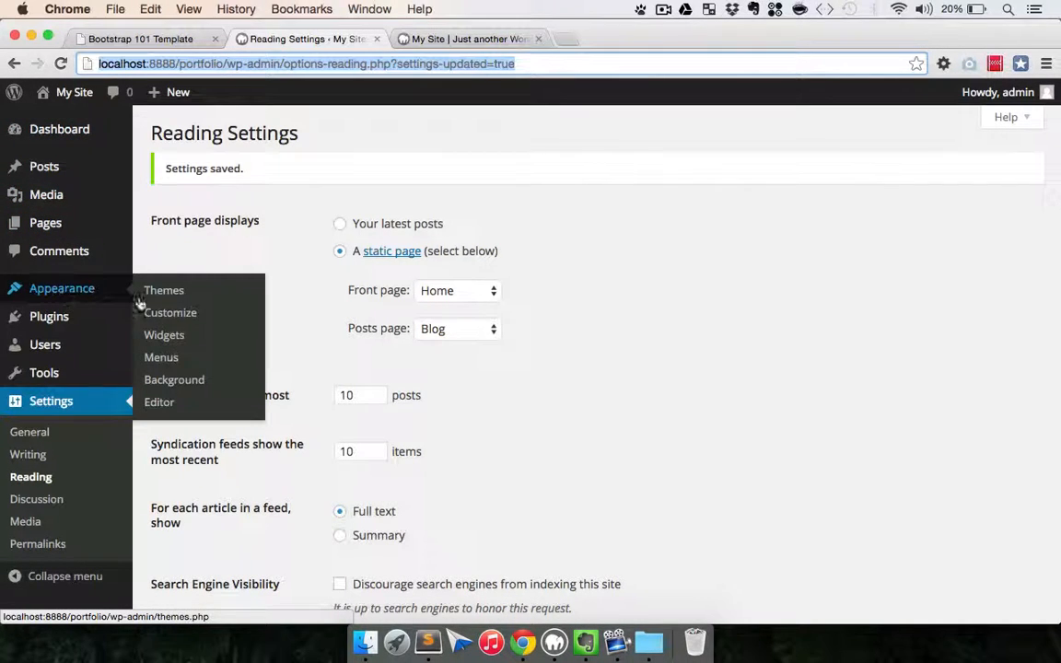
{"action": "left_click", "coordinate": [184, 366]}
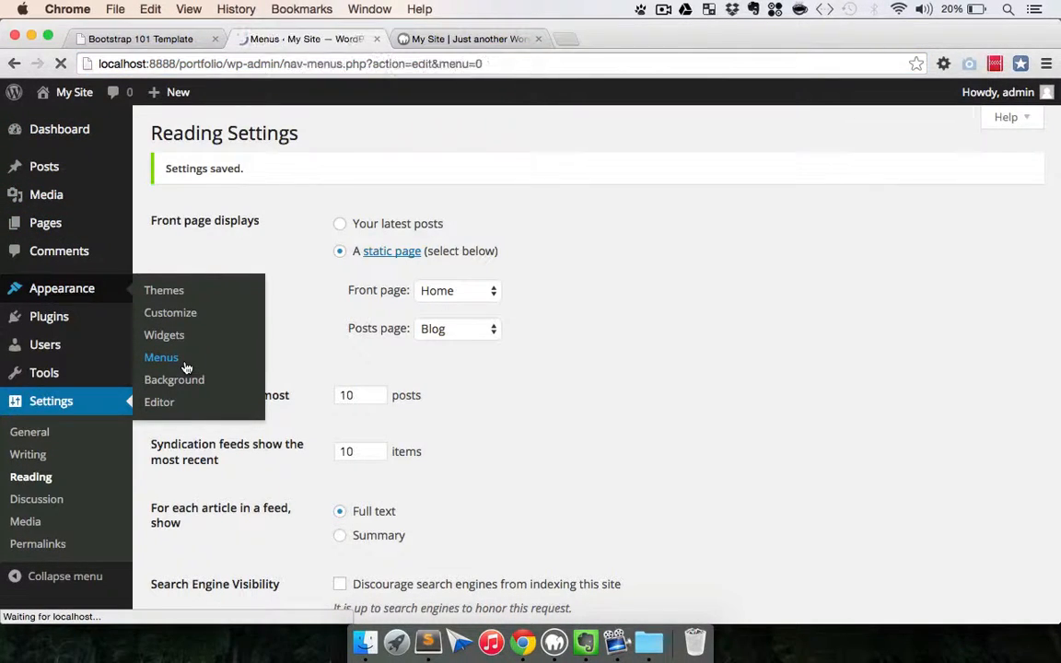
{"action": "type", "text": "Primary Menu"}
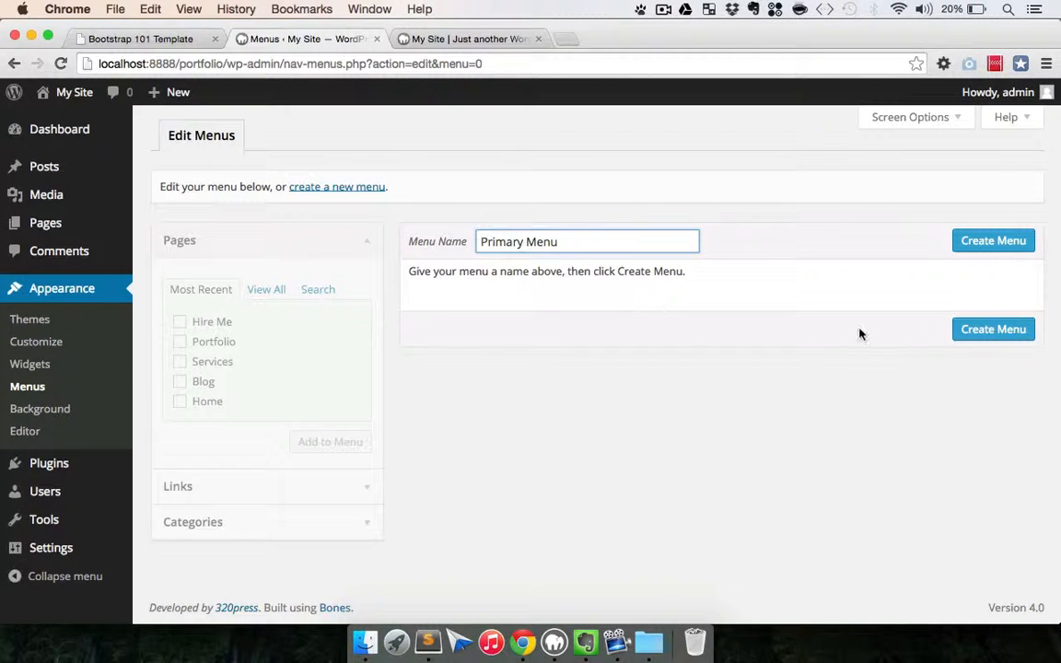
{"action": "left_click", "coordinate": [975, 241]}
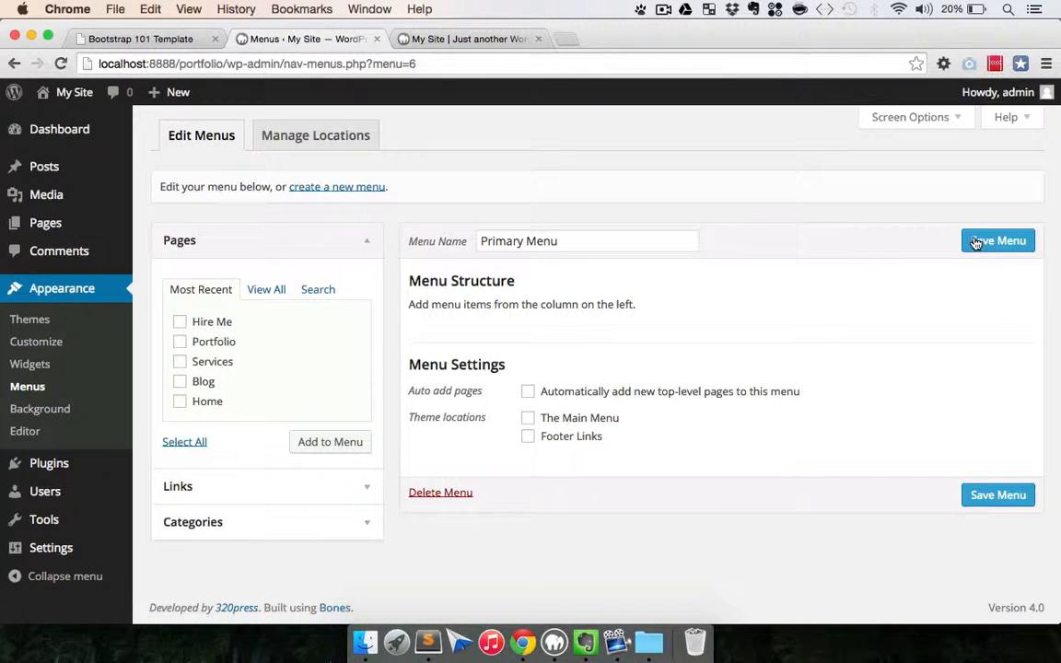
Step: Add the Hire Me, Portfolio, Services, Blog and Home pages to the Primary Menu
{"action": "left_click", "coordinate": [180, 362]}
{"action": "left_click", "coordinate": [180, 341]}
{"action": "left_click", "coordinate": [180, 382]}
{"action": "left_click", "coordinate": [180, 323]}
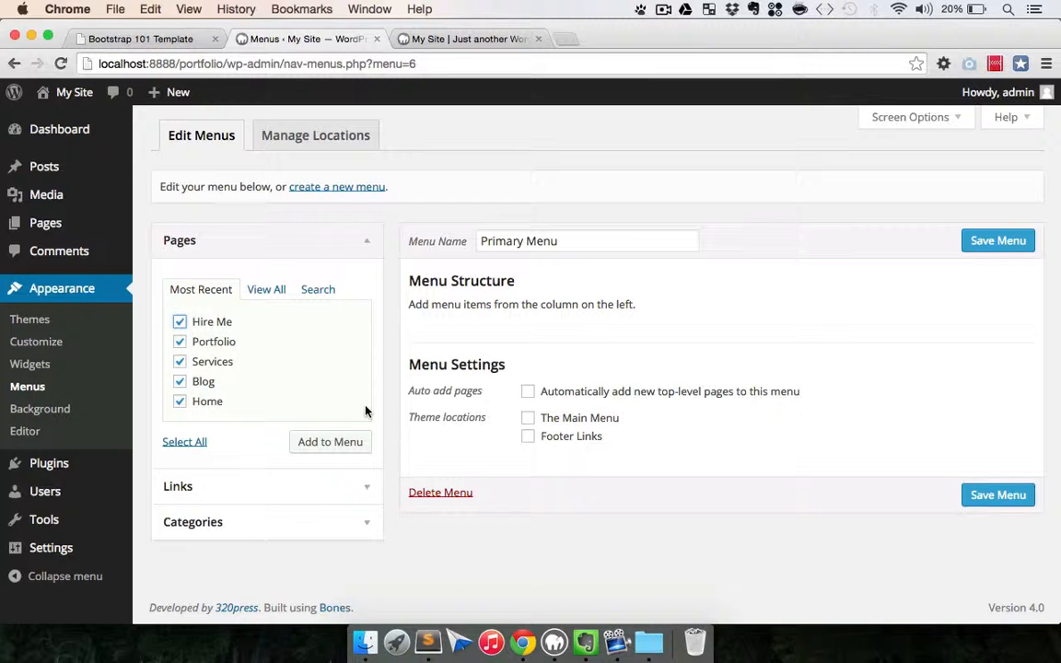
{"action": "left_click", "coordinate": [348, 450]}
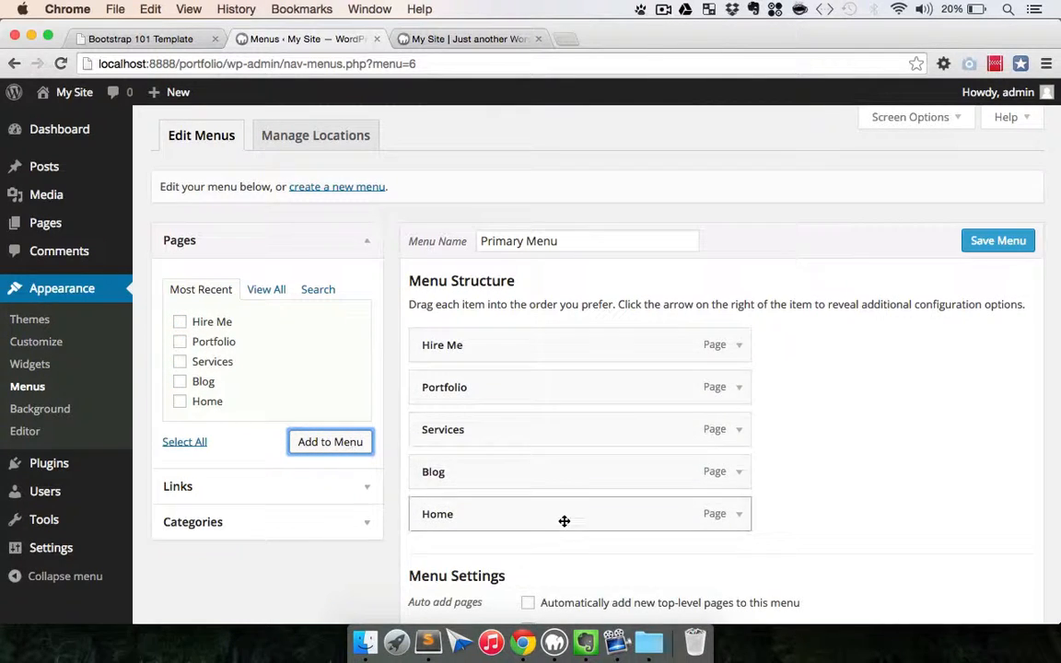
Step: Reorder the menu items to match the template's navigation: Home, Services, Portfolio, Blog, Hire Me
{"action": "left_click_drag", "start_coordinate": [525, 508], "coordinate": [514, 344]}
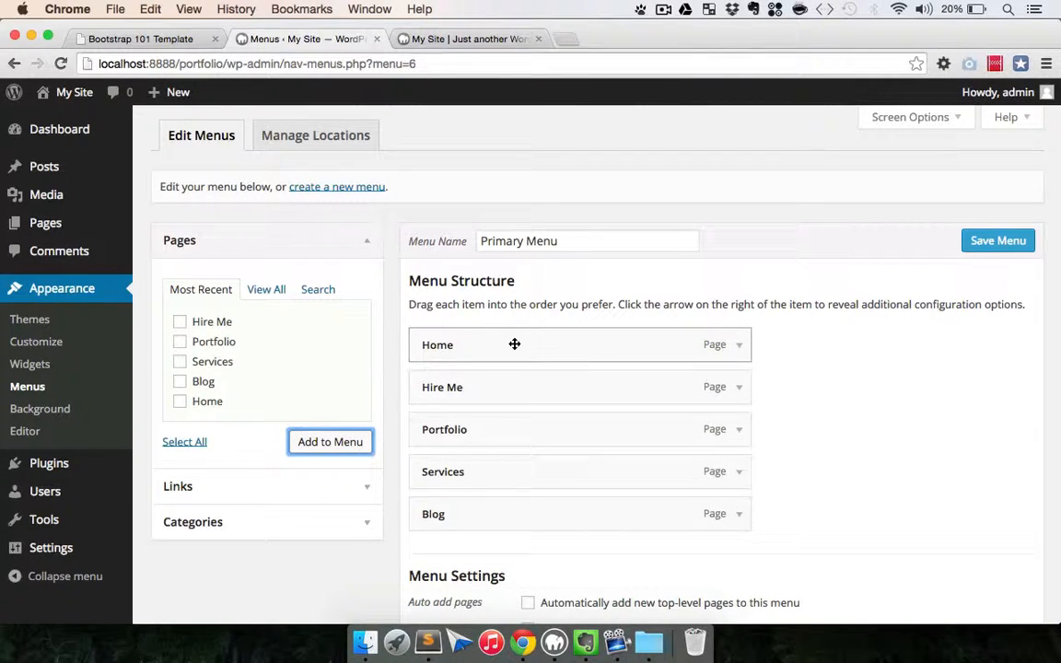
{"action": "left_click_drag", "start_coordinate": [509, 471], "coordinate": [500, 395]}
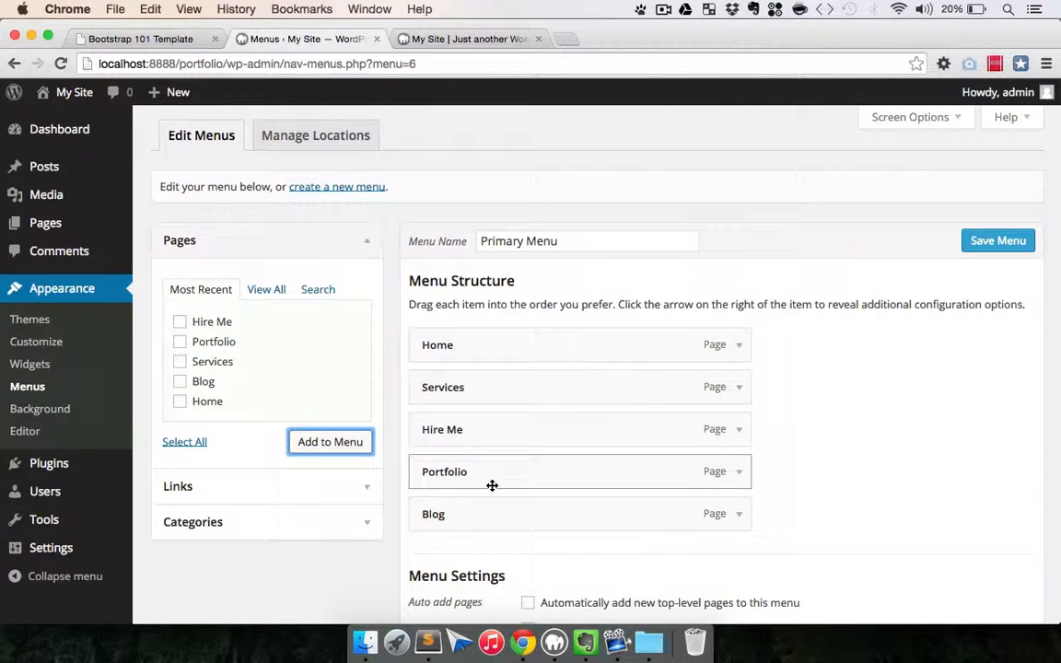
{"action": "left_click_drag", "start_coordinate": [491, 485], "coordinate": [471, 431]}
{"action": "left_click", "coordinate": [154, 42]}
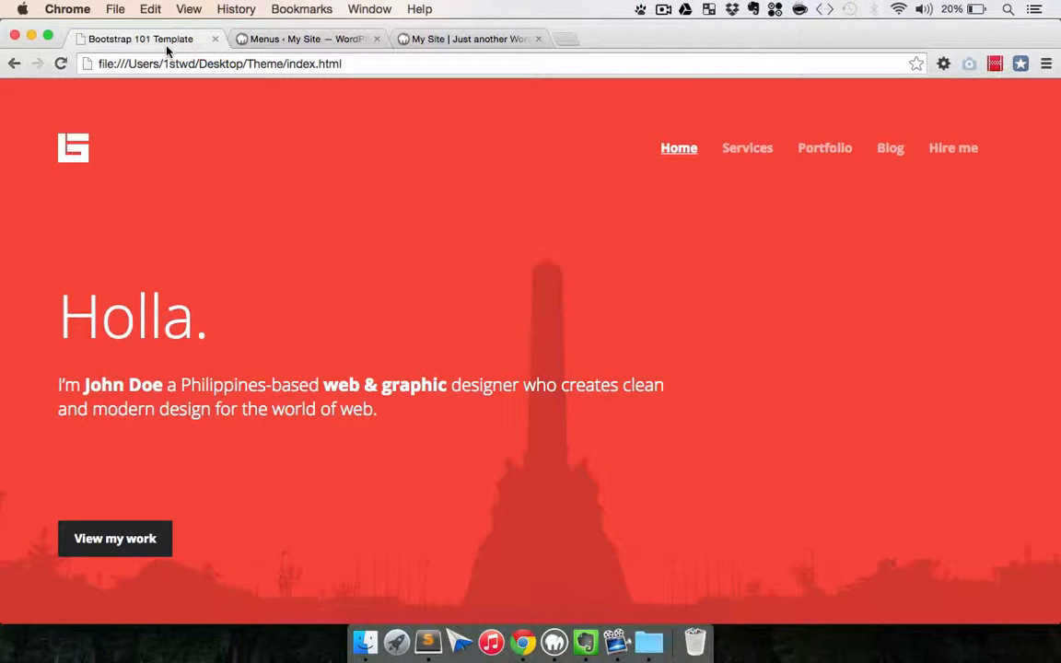
{"action": "left_click", "coordinate": [304, 37]}
{"action": "left_click_drag", "start_coordinate": [443, 509], "coordinate": [433, 469]}
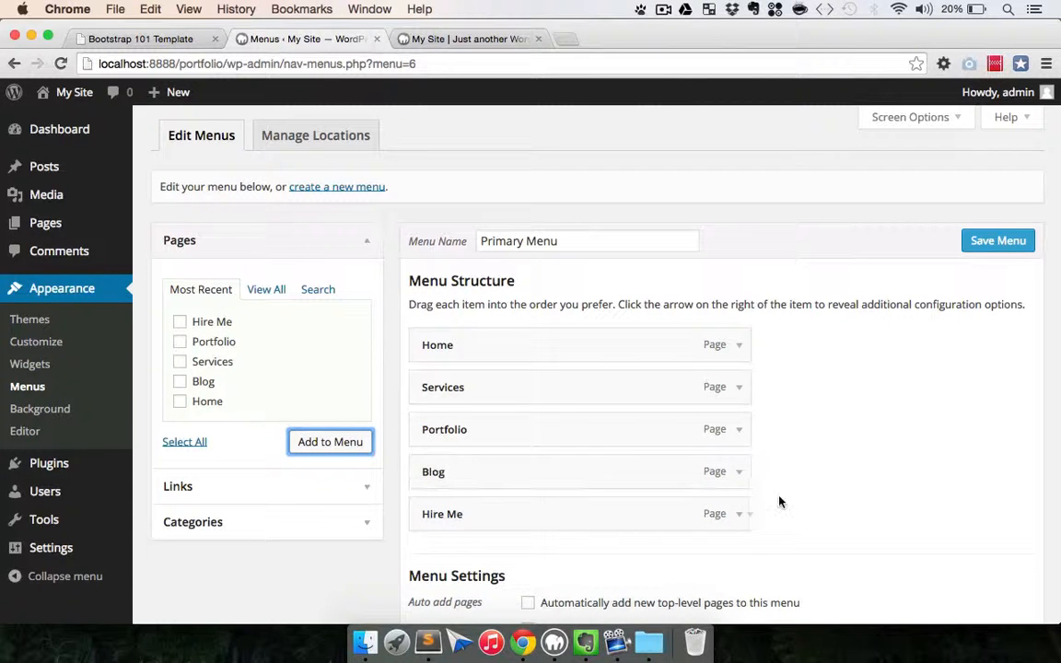
Step: Assign the Primary Menu to The Main Menu theme location and save the menu
{"action": "scroll", "coordinate": [781, 501], "scroll_direction": "down", "scroll_amount": 4}
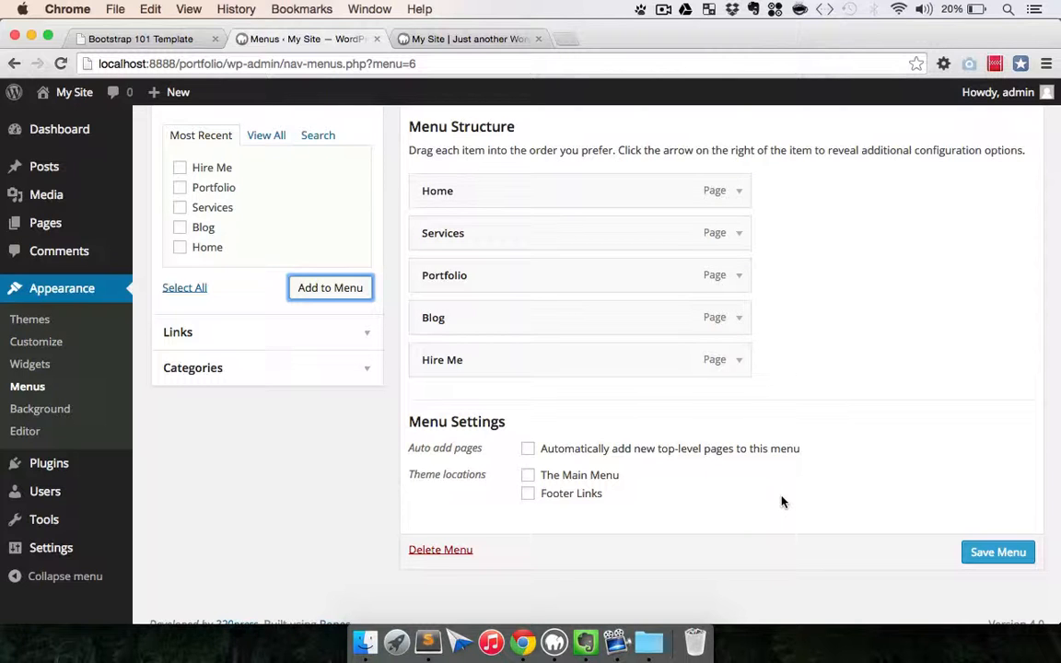
{"action": "left_click", "coordinate": [529, 479]}
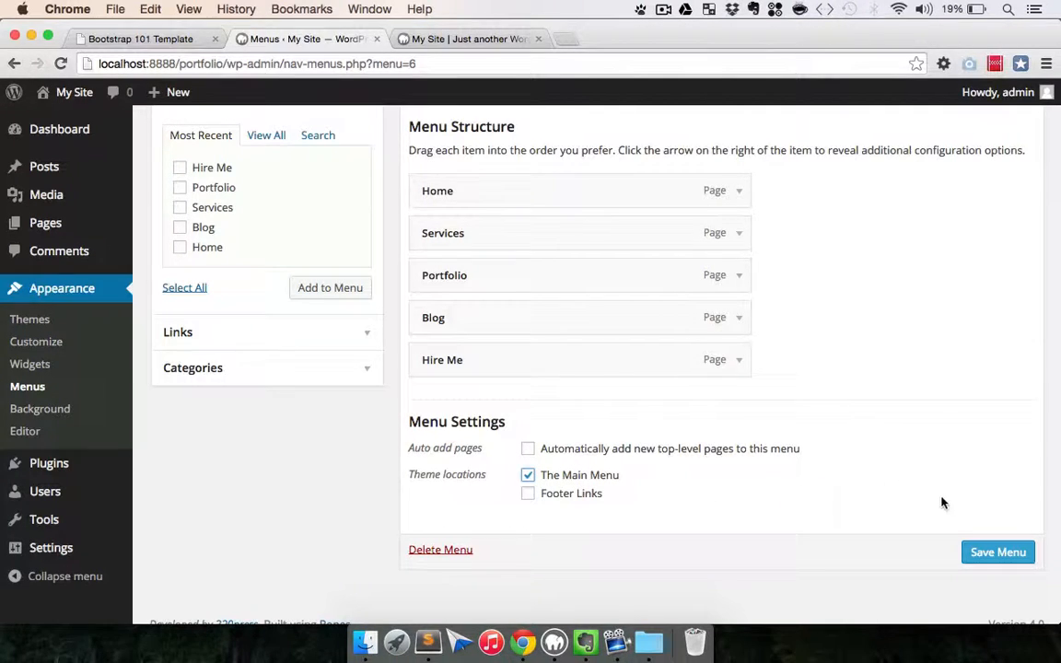
{"action": "left_click", "coordinate": [973, 554]}
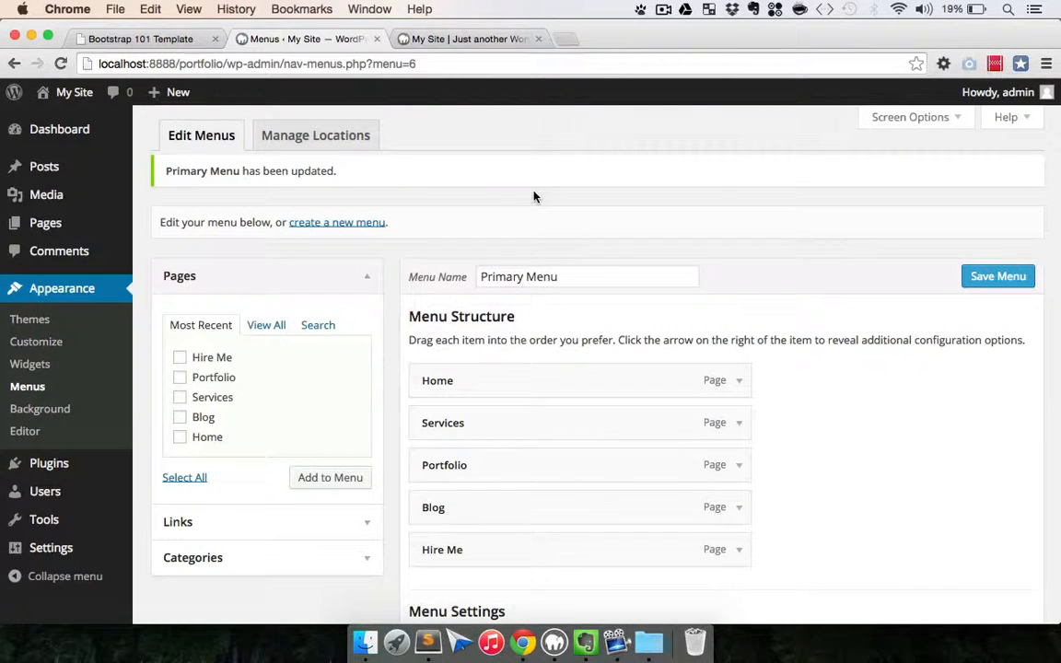
Step: Reload the live site and examine its navigation, the Home page content and the posts listing on the Blog page
{"action": "left_click", "coordinate": [445, 42]}
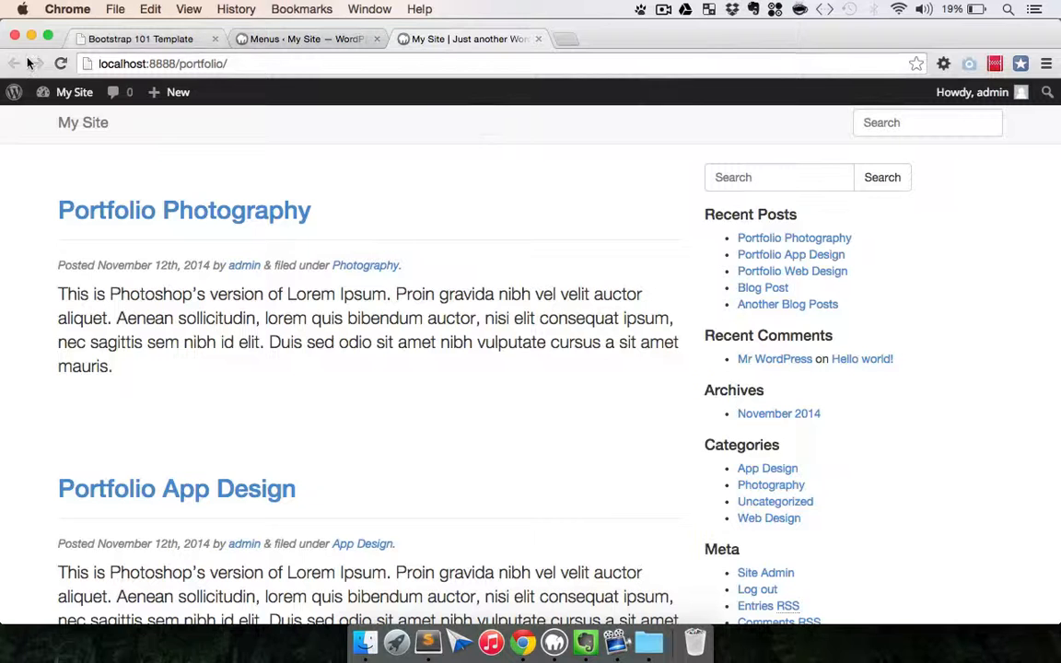
{"action": "left_click", "coordinate": [61, 63]}
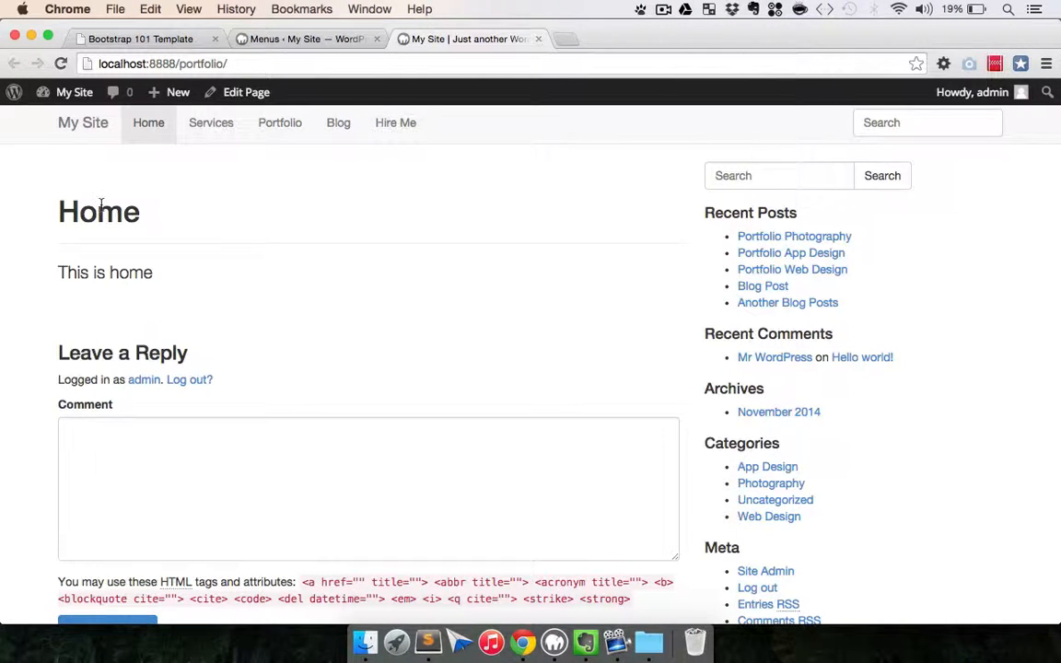
{"action": "scroll", "coordinate": [41, 248], "scroll_direction": "down", "scroll_amount": 2}
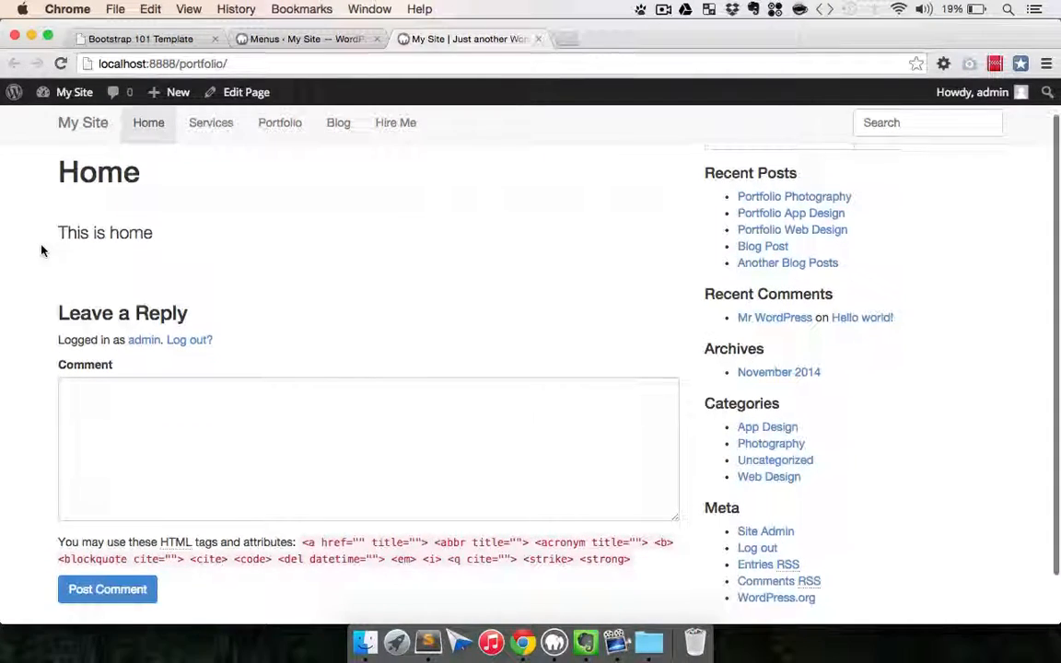
{"action": "scroll", "coordinate": [41, 248], "scroll_direction": "down", "scroll_amount": 1}
{"action": "scroll", "coordinate": [40, 249], "scroll_direction": "up", "scroll_amount": 3}
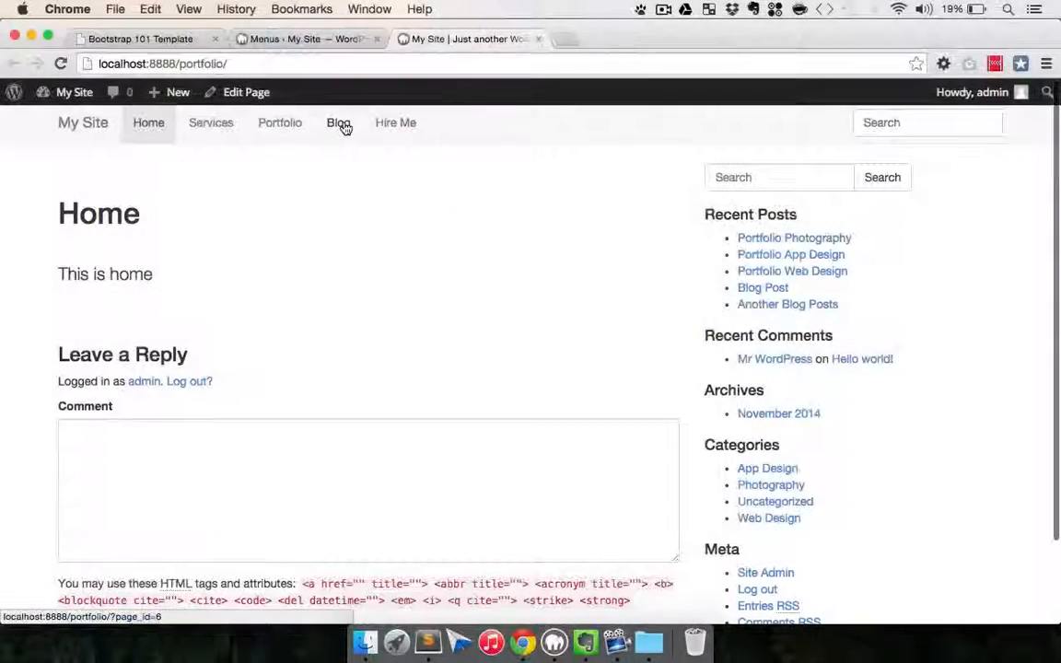
{"action": "left_click", "coordinate": [340, 125]}
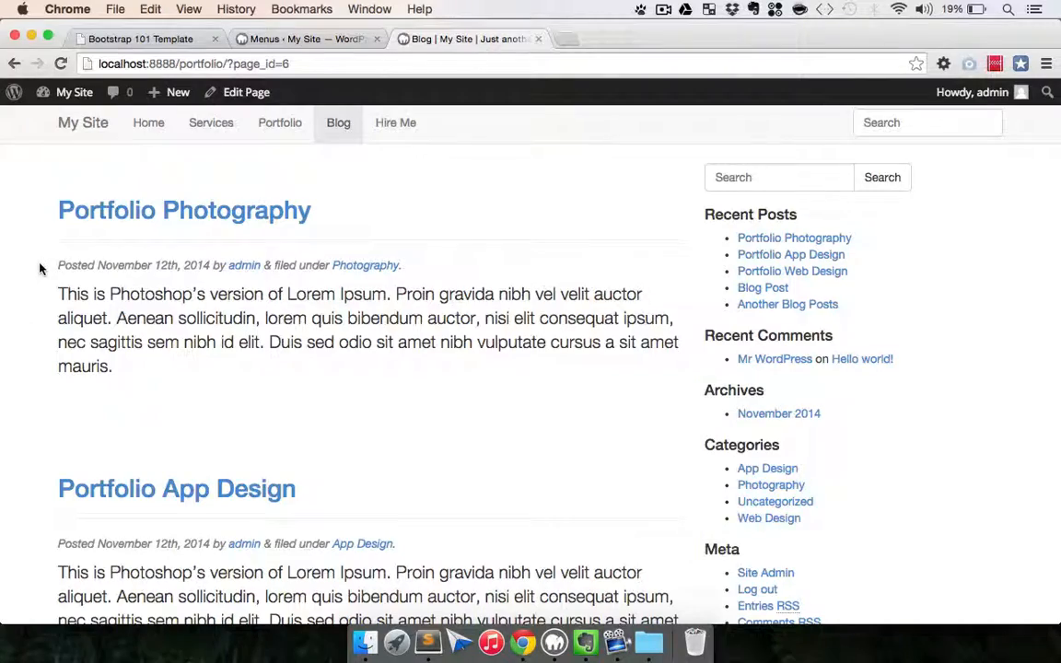
{"action": "scroll", "coordinate": [40, 268], "scroll_direction": "down", "scroll_amount": 5}
{"action": "scroll", "coordinate": [39, 268], "scroll_direction": "down", "scroll_amount": 10}
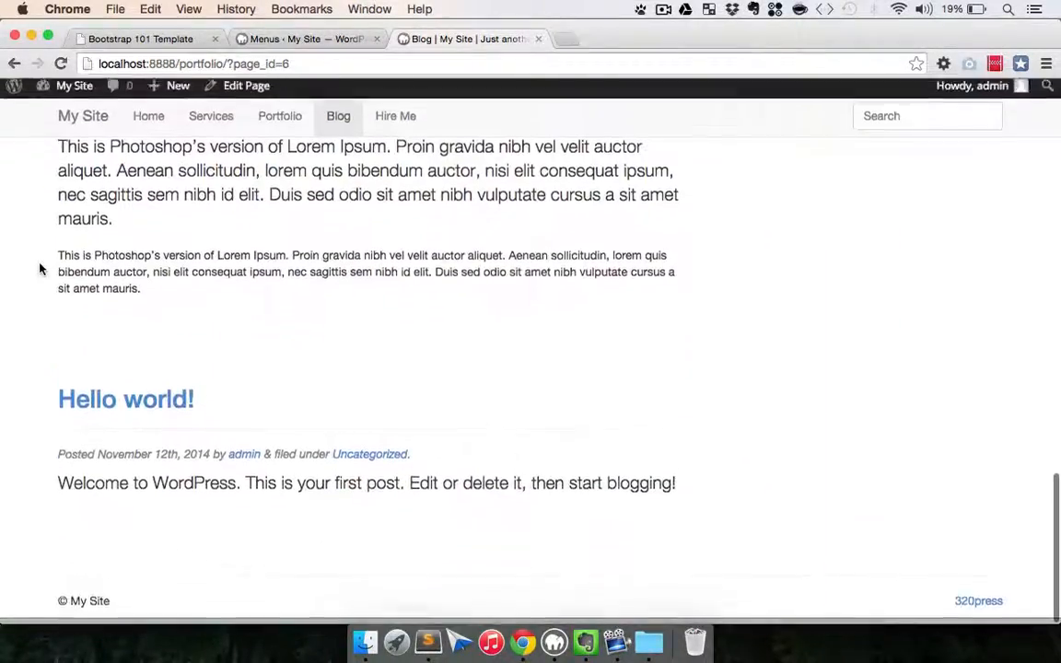
{"action": "scroll", "coordinate": [39, 268], "scroll_direction": "up", "scroll_amount": 15}
{"action": "scroll", "coordinate": [40, 268], "scroll_direction": "up", "scroll_amount": 1}
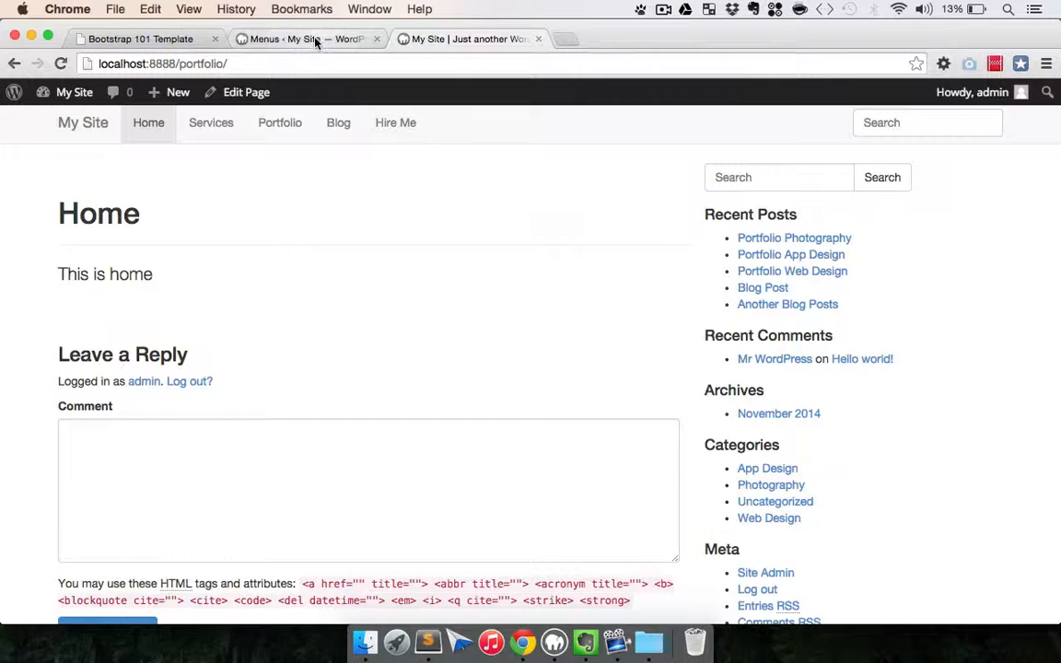
Step: Return to the WordPress admin and open the Permalink Settings
{"action": "left_click", "coordinate": [314, 39]}
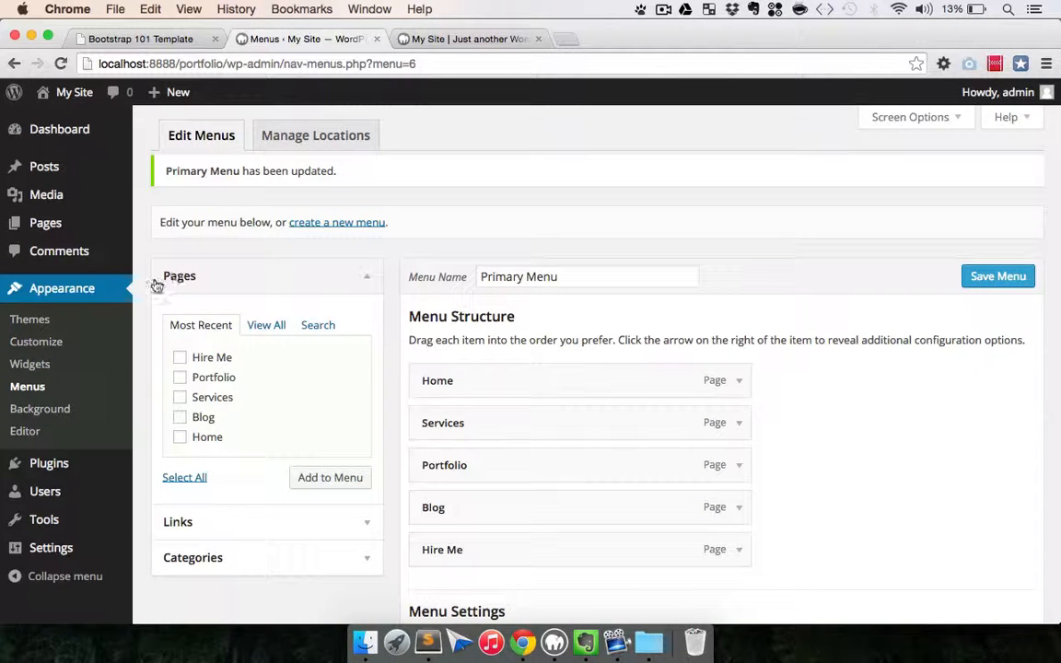
{"action": "scroll", "coordinate": [136, 304], "scroll_direction": "down", "scroll_amount": 2}
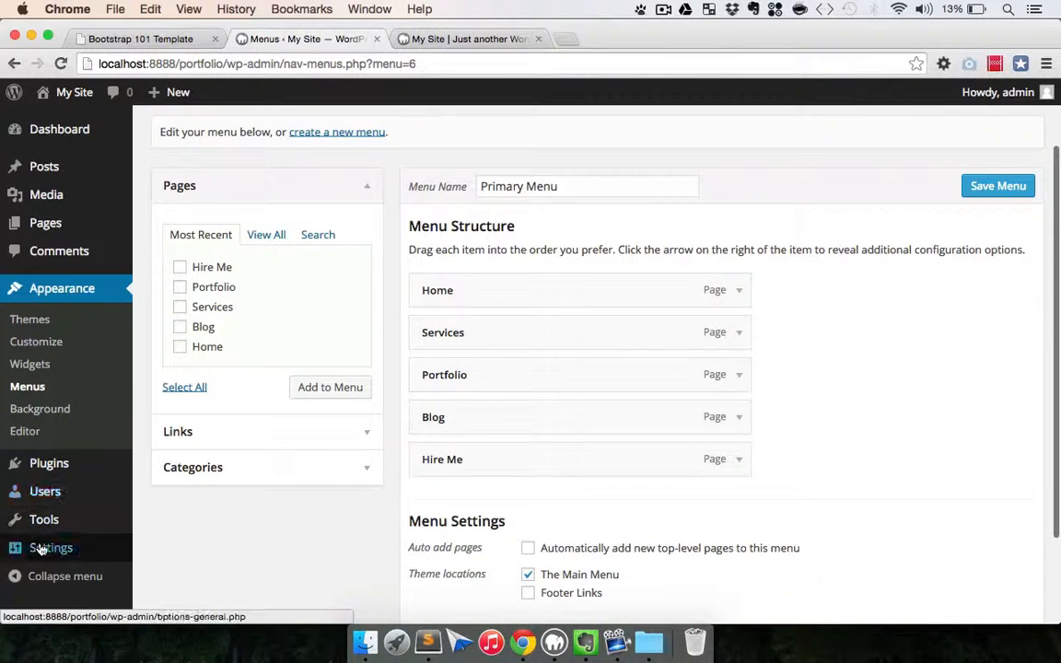
{"action": "mouse_move", "coordinate": [136, 547]}
{"action": "left_click", "coordinate": [169, 604]}
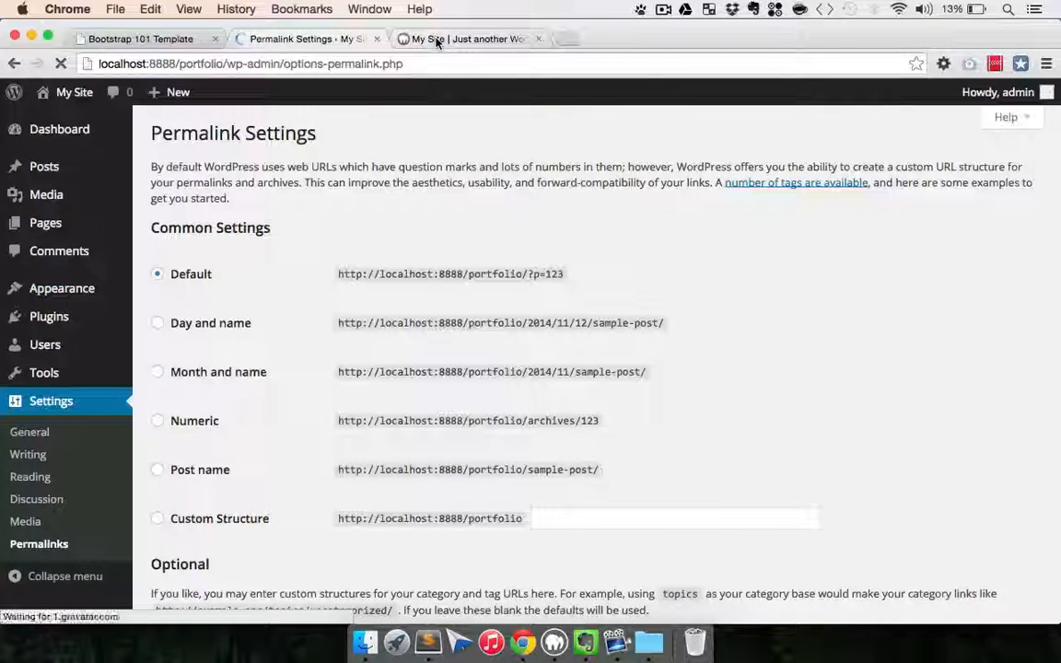
Step: Visit the live Services and Portfolio pages and examine the format of their URLs
{"action": "left_click", "coordinate": [436, 39]}
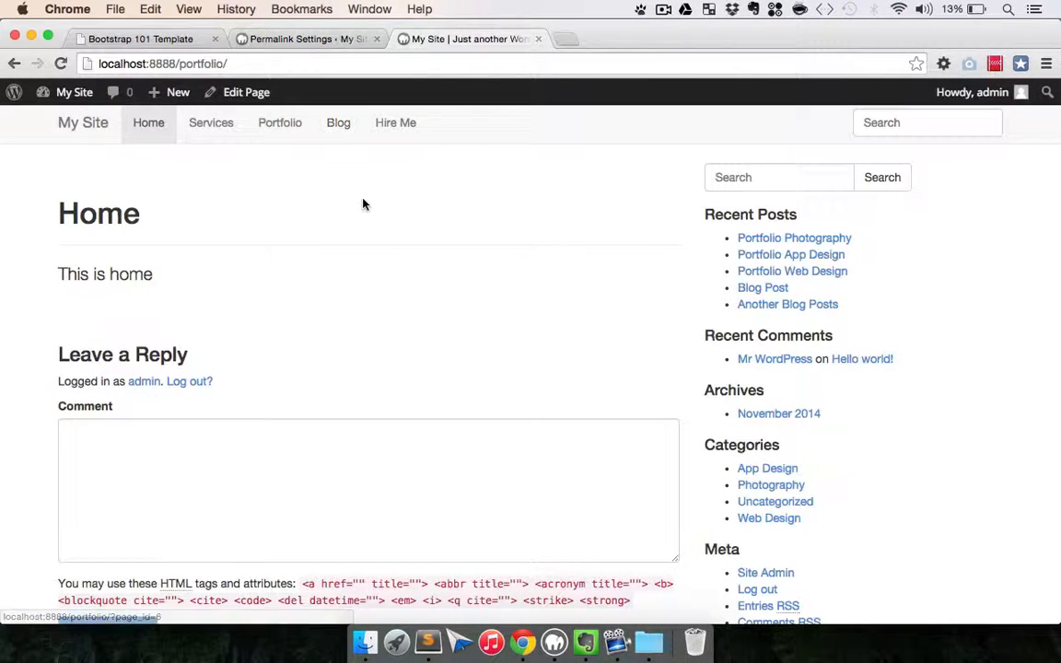
{"action": "left_click", "coordinate": [230, 134]}
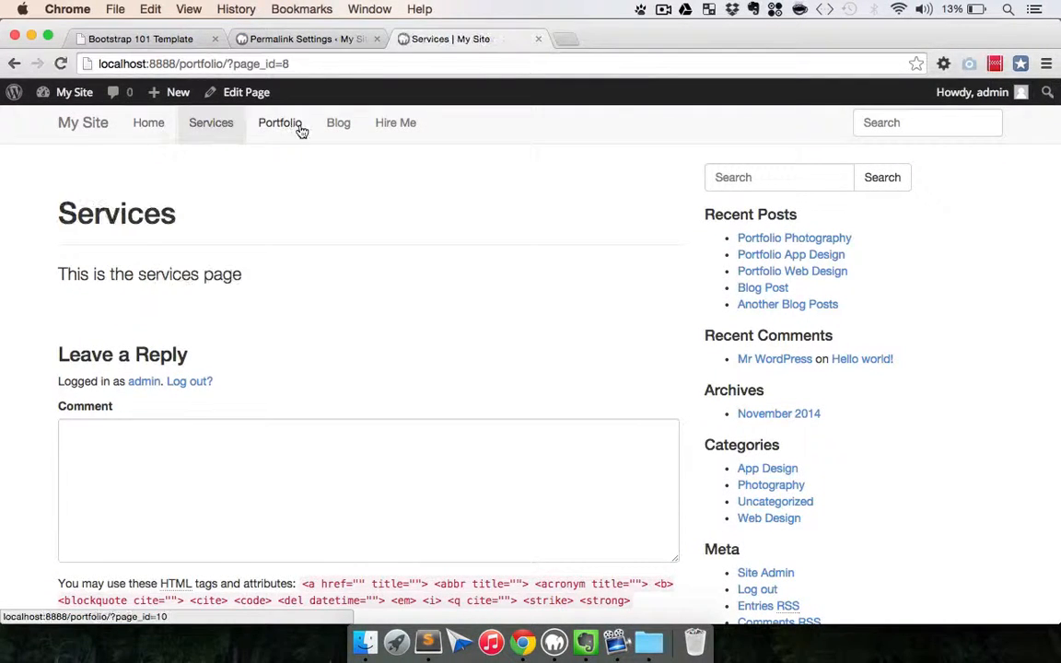
{"action": "left_click", "coordinate": [299, 131]}
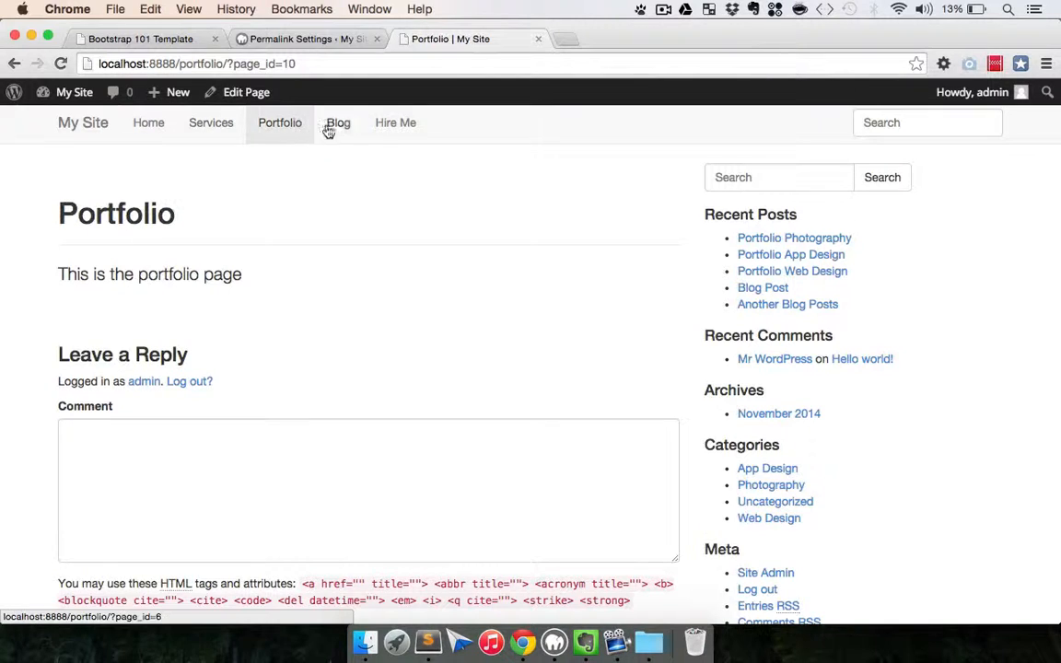
{"action": "left_click", "coordinate": [229, 64]}
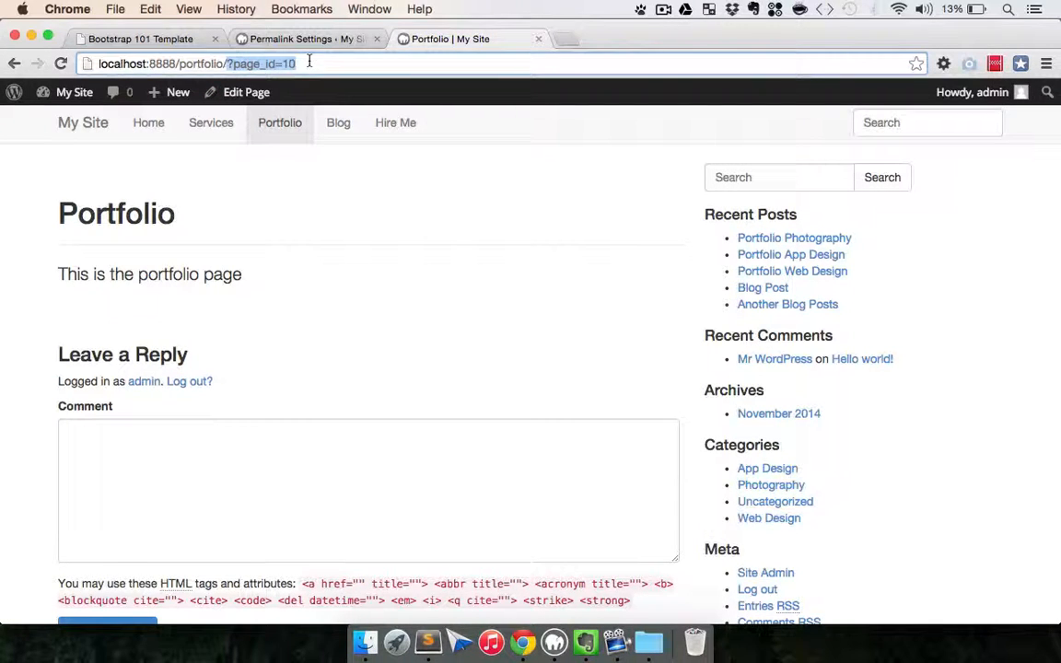
{"action": "left_click", "coordinate": [196, 126]}
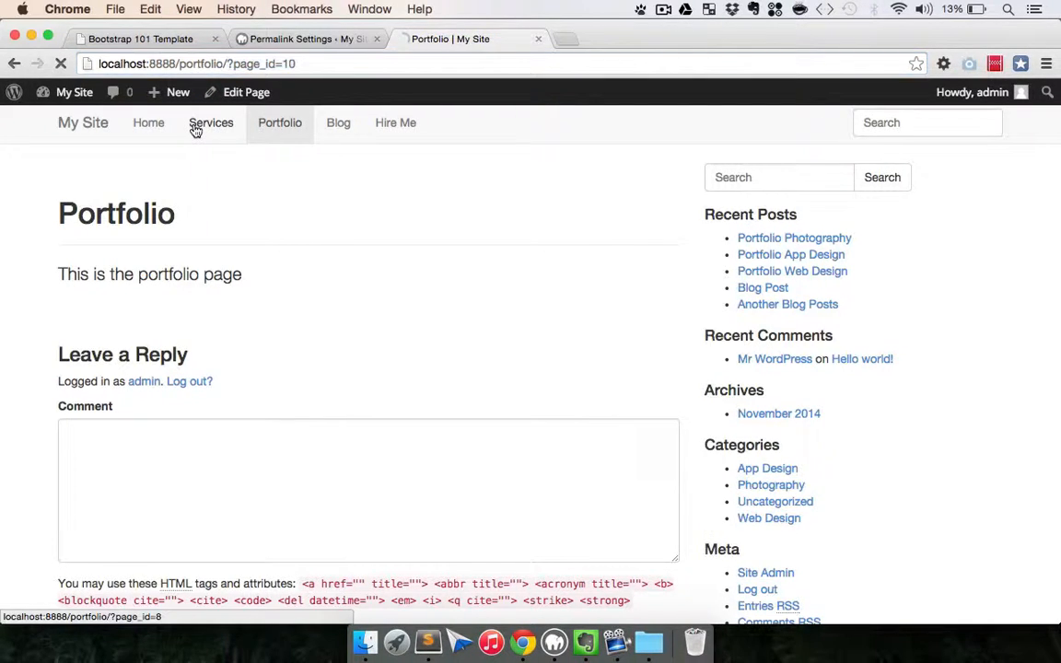
{"action": "left_click", "coordinate": [304, 64]}
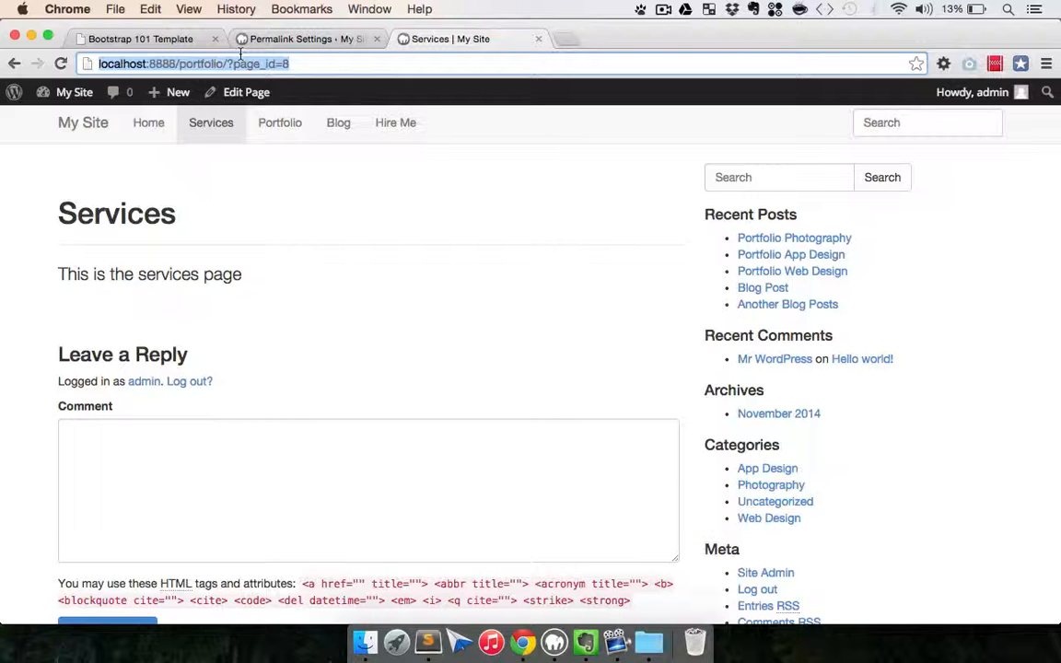
Step: Set the site's permalink structure to Post name in the Permalink Settings and save the changes
{"action": "left_click", "coordinate": [322, 38]}
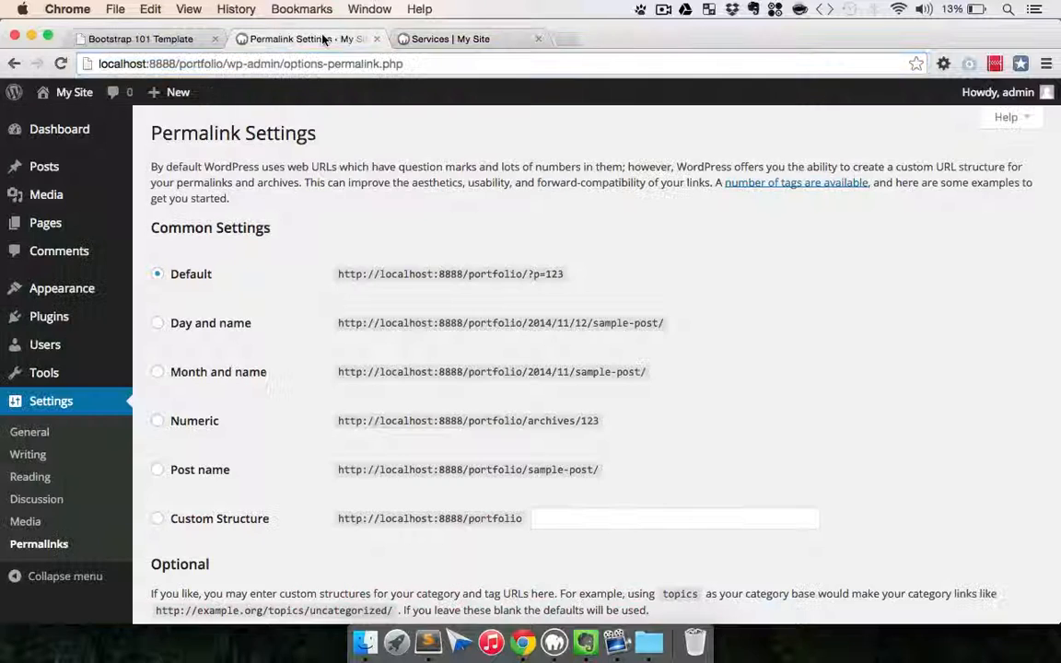
{"action": "scroll", "coordinate": [279, 444], "scroll_direction": "down", "scroll_amount": 2}
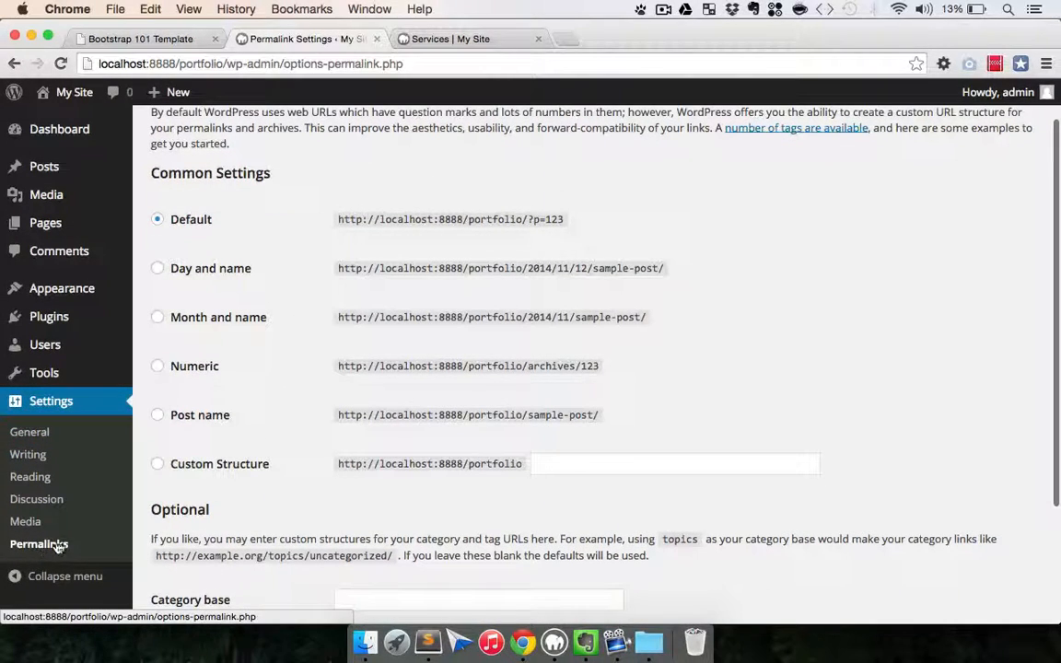
{"action": "scroll", "coordinate": [239, 451], "scroll_direction": "down", "scroll_amount": 1}
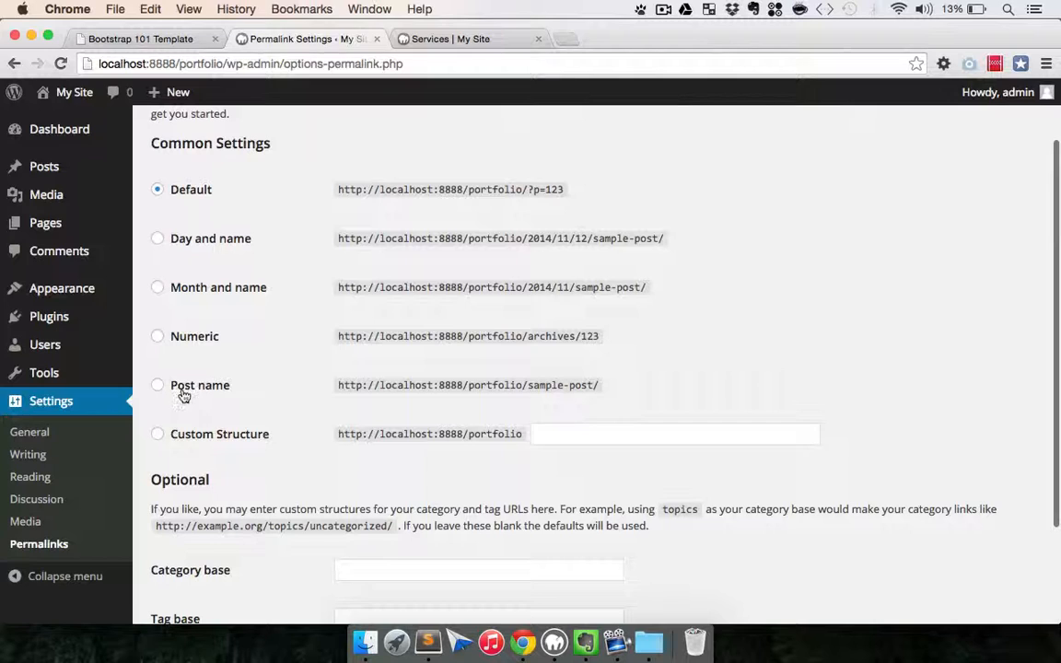
{"action": "left_click", "coordinate": [158, 385]}
{"action": "scroll", "coordinate": [308, 444], "scroll_direction": "down", "scroll_amount": 5}
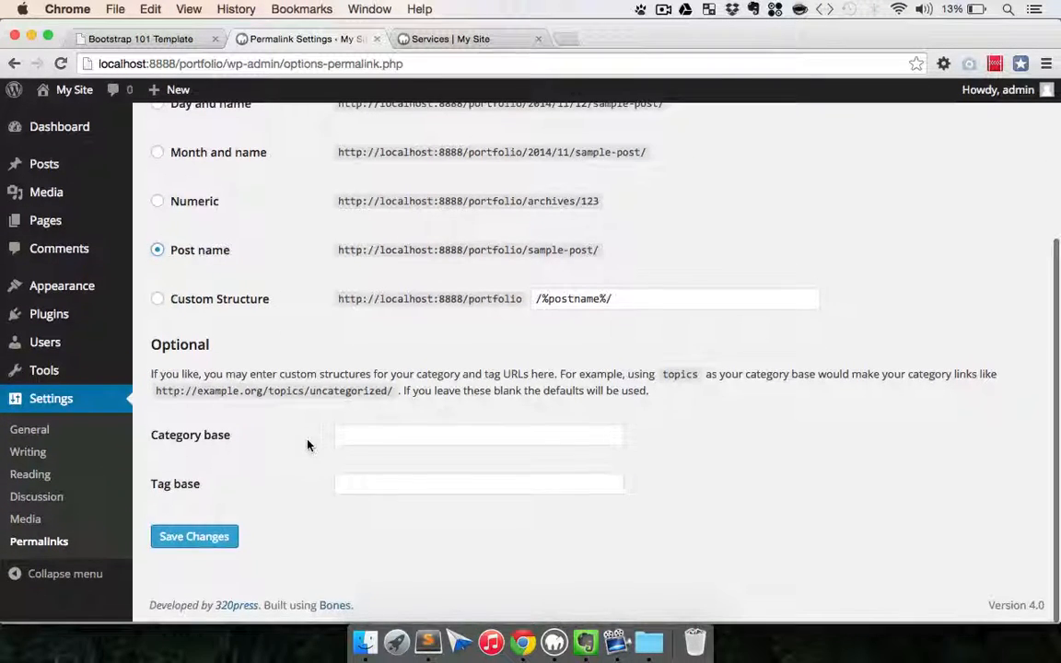
{"action": "left_click", "coordinate": [206, 541]}
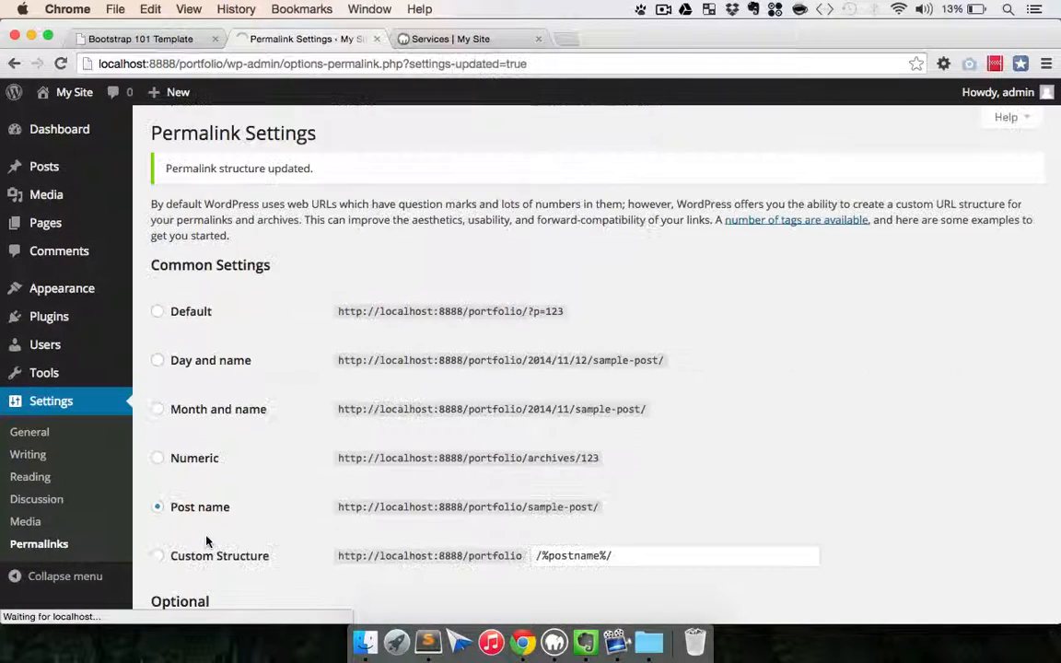
Step: Reload the live Services page, visit the Portfolio page and check both URLs under the new permalink structure
{"action": "left_click", "coordinate": [453, 38]}
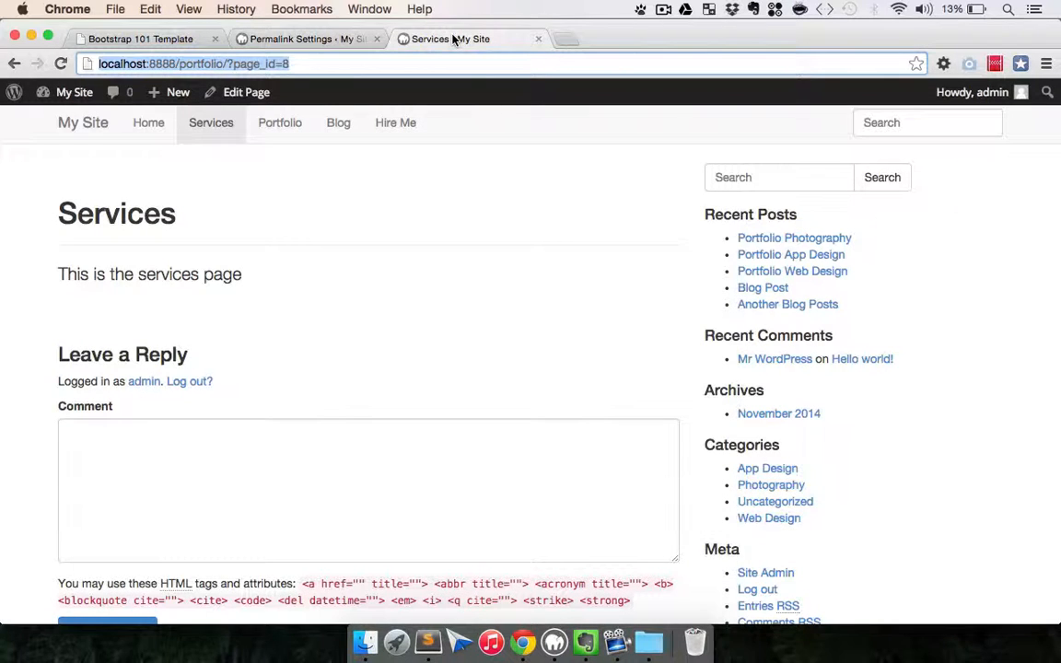
{"action": "key", "text": "Return"}
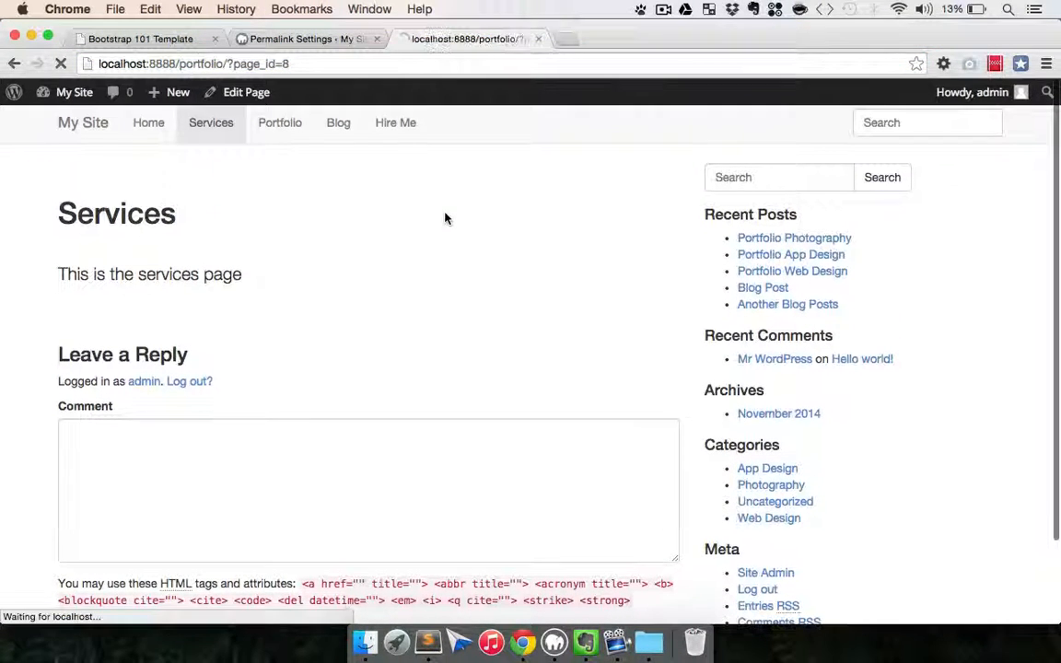
{"action": "left_click", "coordinate": [244, 63]}
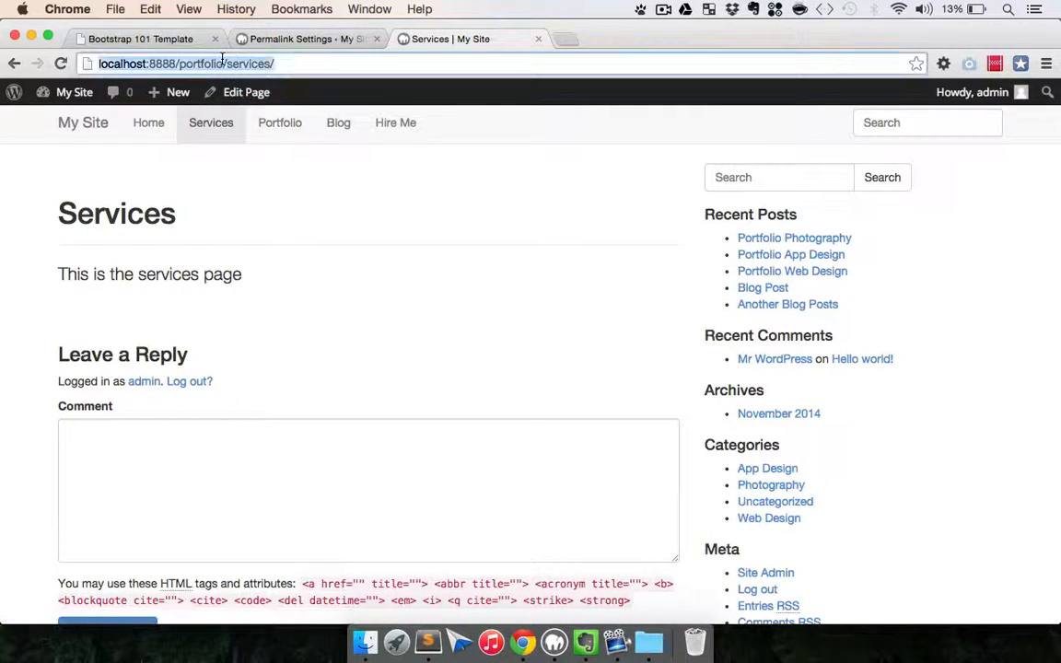
{"action": "left_click", "coordinate": [276, 121]}
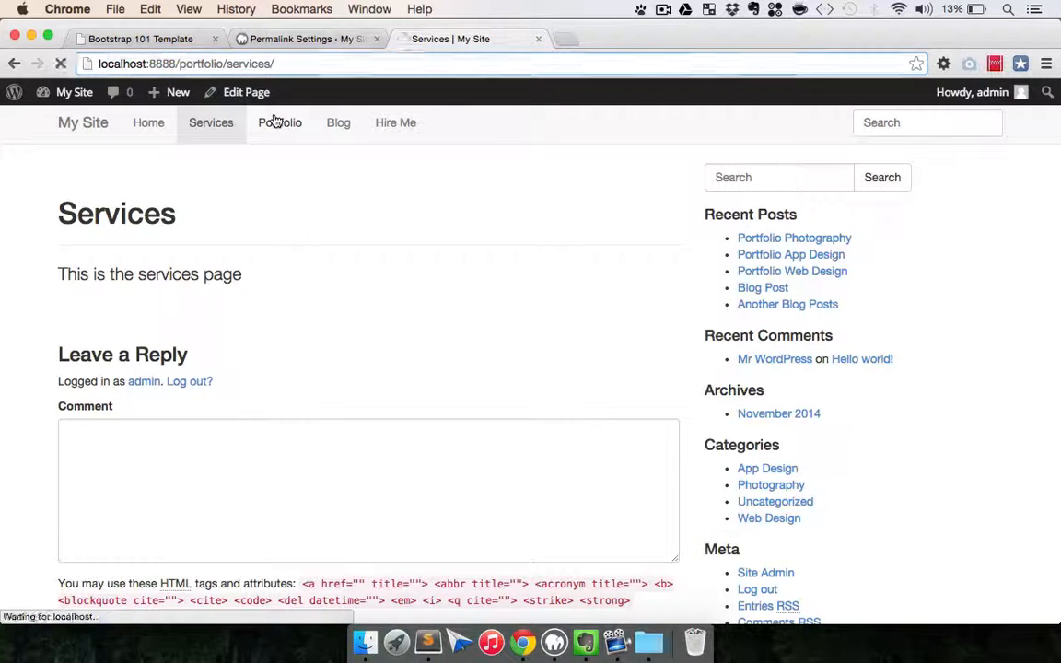
{"action": "double_click", "coordinate": [234, 63]}
{"action": "left_click", "coordinate": [409, 222]}
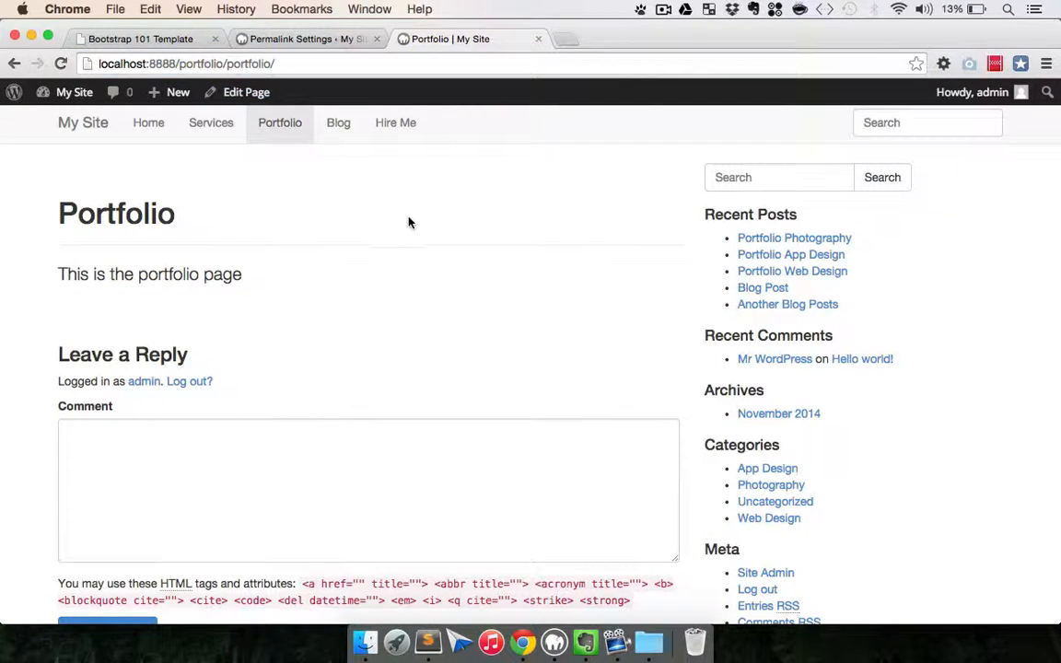